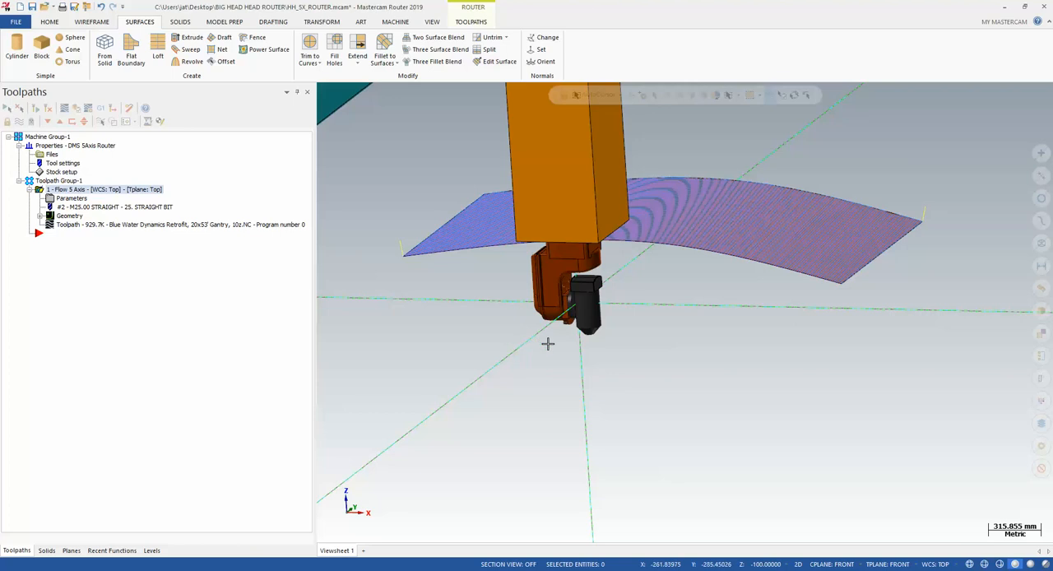
Examine the router's two-axis head and spindle up close, along with the full gantry and toolpath around them
scroll(696, 351, "down", 6)
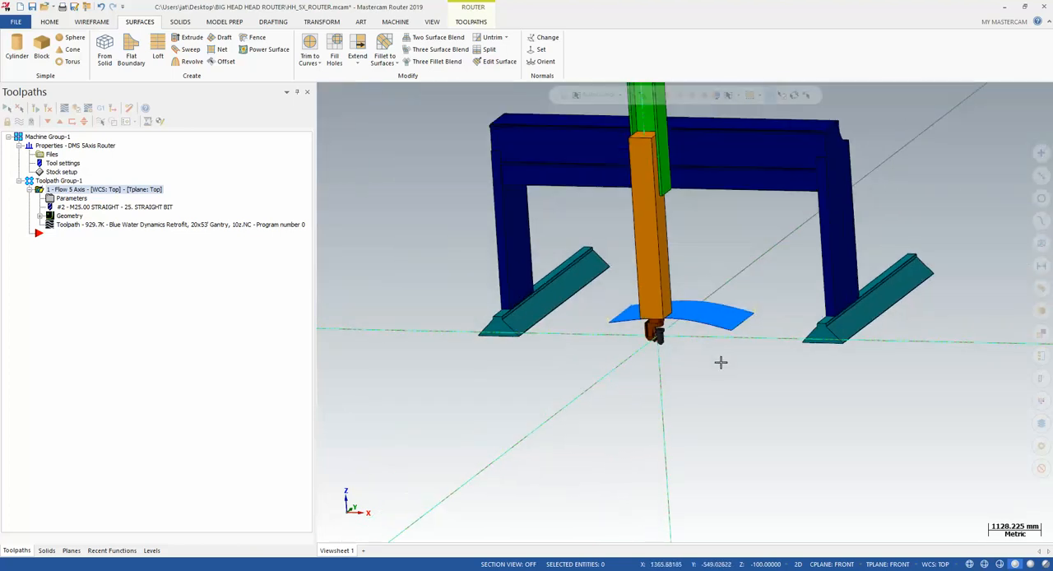
middle_click_drag(705, 324, 719, 341)
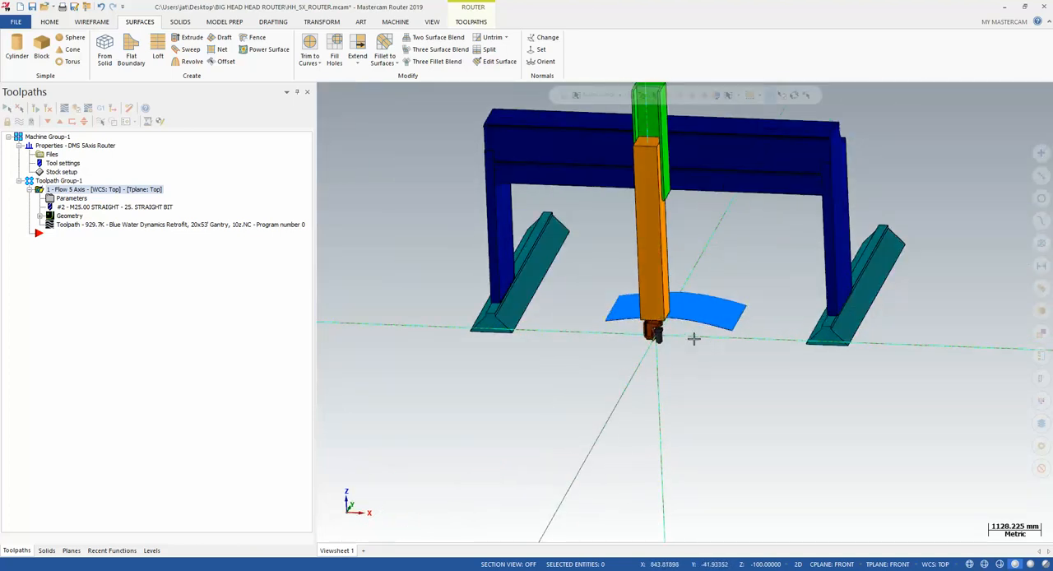
scroll(655, 357, "up", 4)
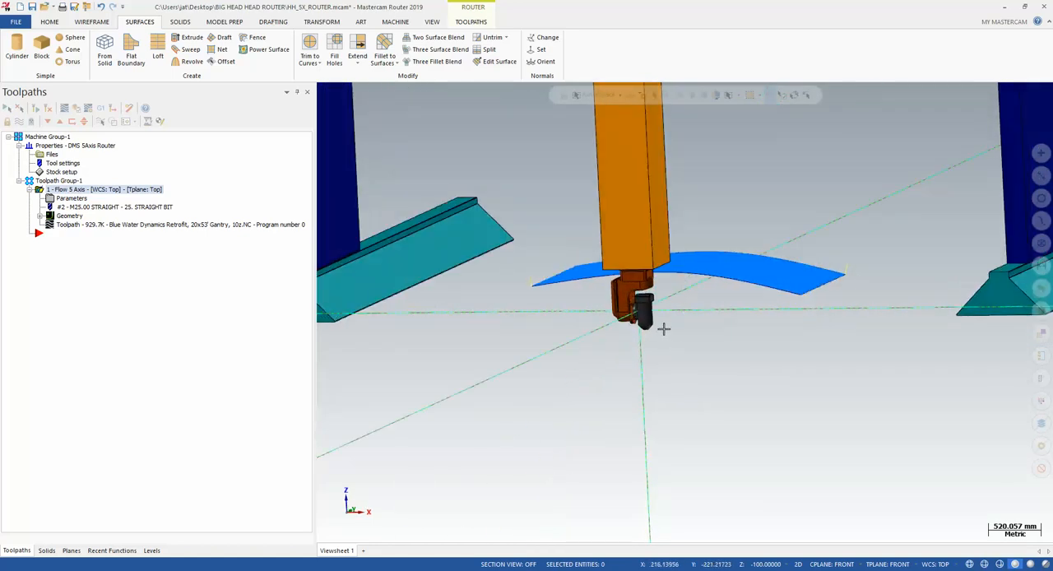
scroll(662, 328, "up", 10)
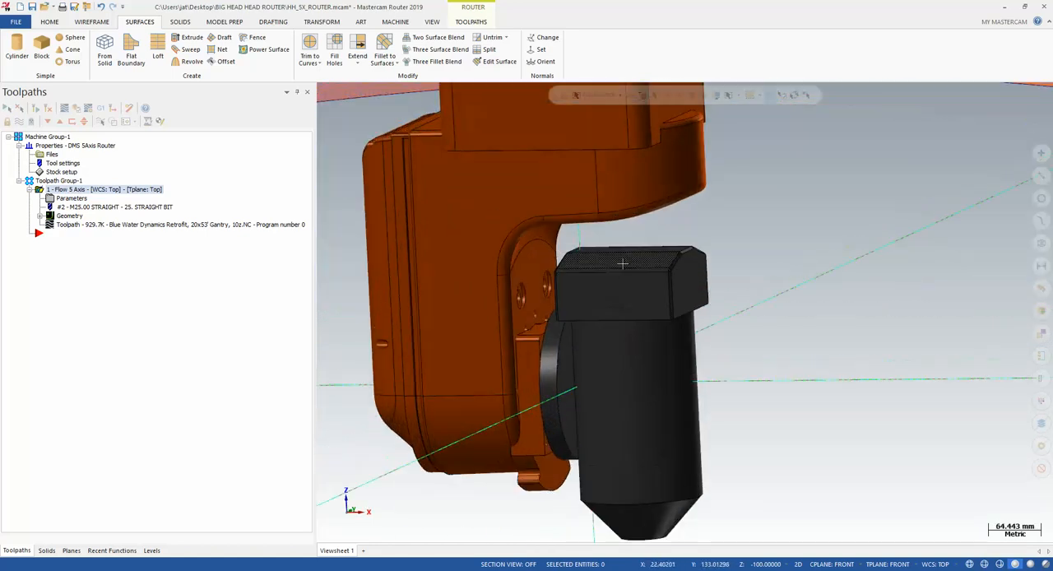
middle_click_drag(623, 263, 656, 222)
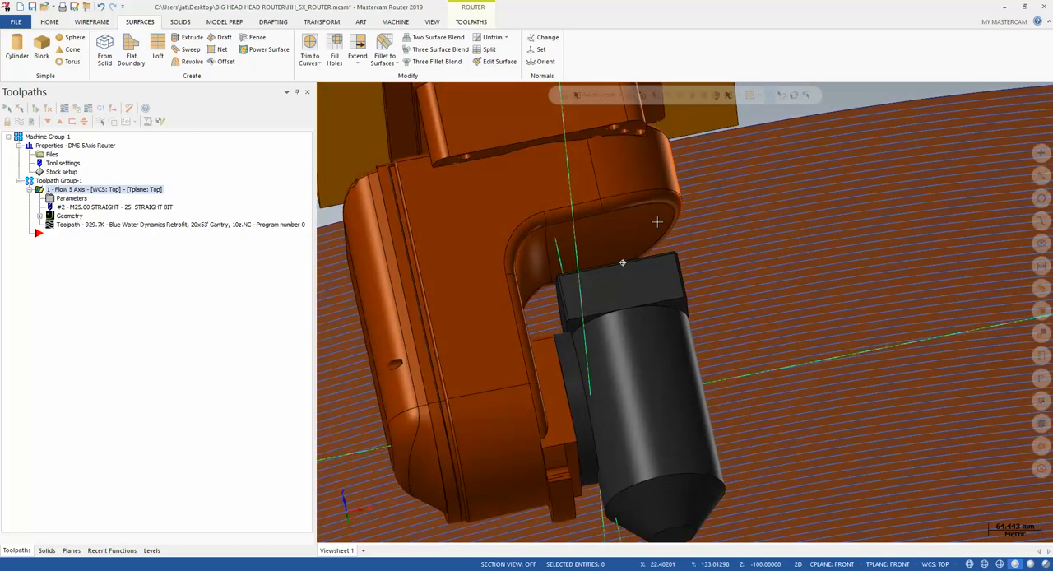
scroll(620, 232, "down", 5)
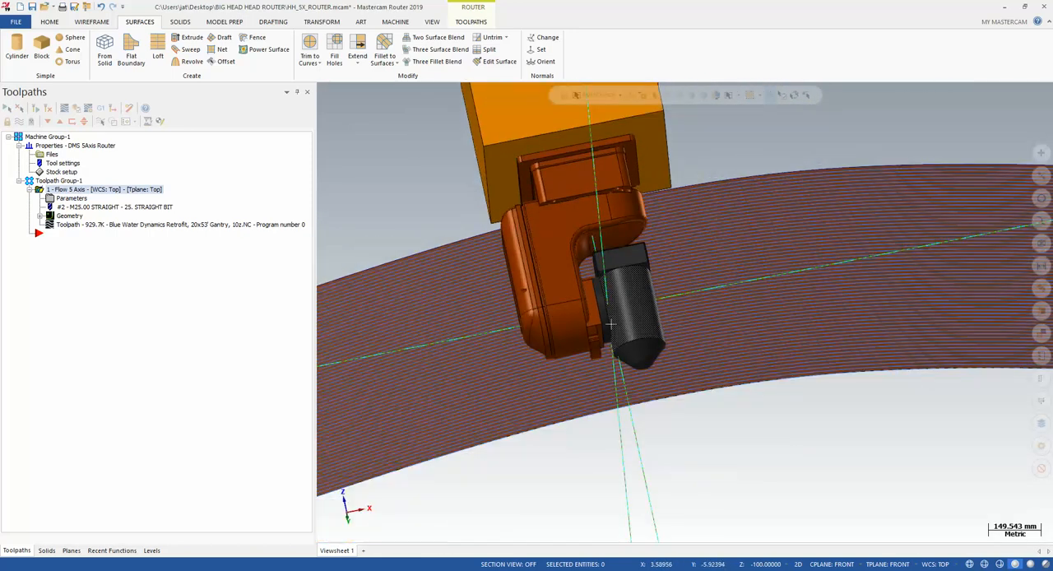
middle_click_drag(607, 307, 647, 300)
scroll(629, 303, "up", 3)
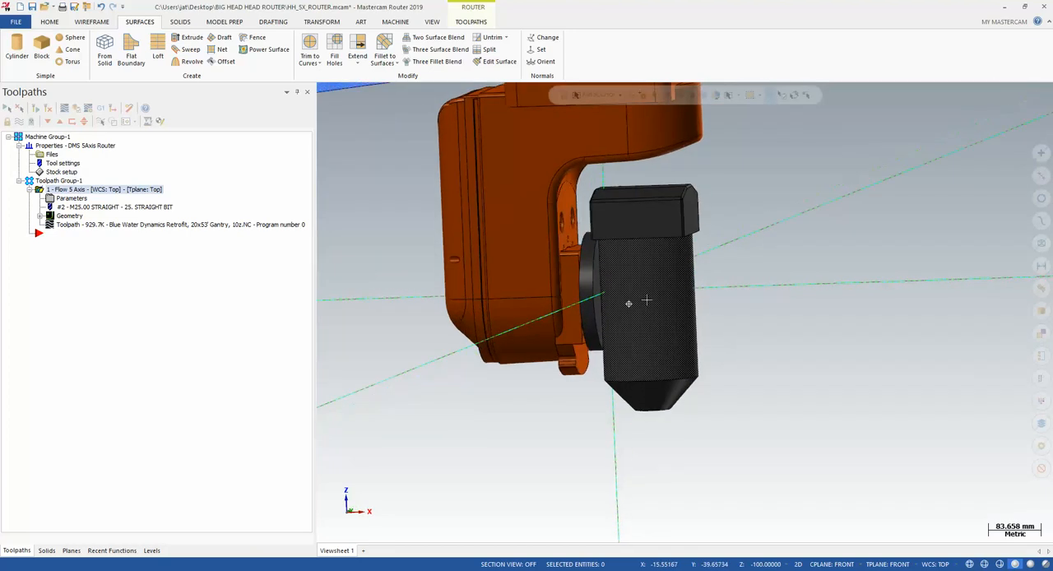
scroll(638, 423, "up", 3)
scroll(648, 393, "down", 5)
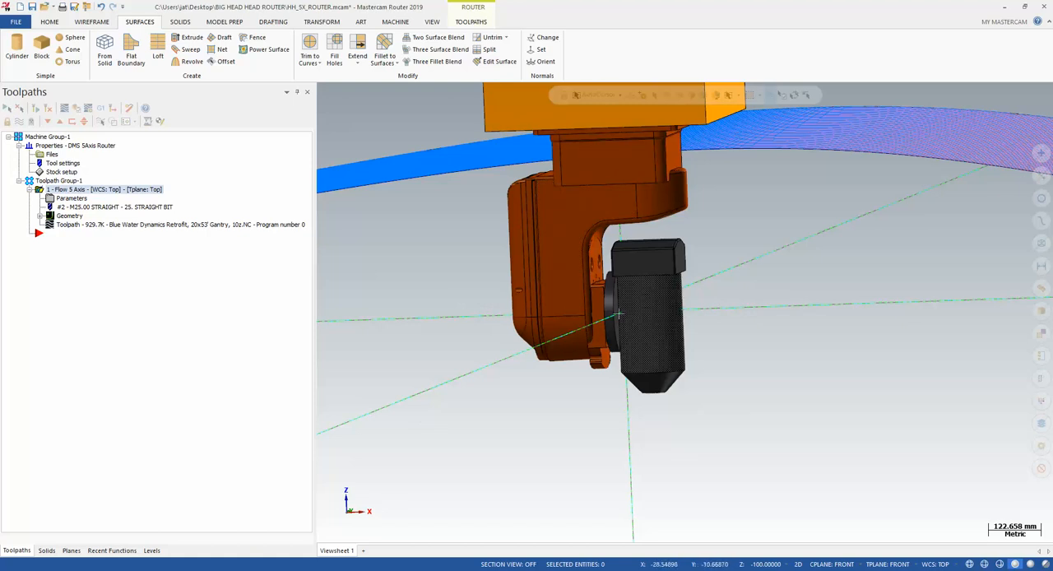
scroll(653, 282, "up", 5)
scroll(653, 282, "up", 3)
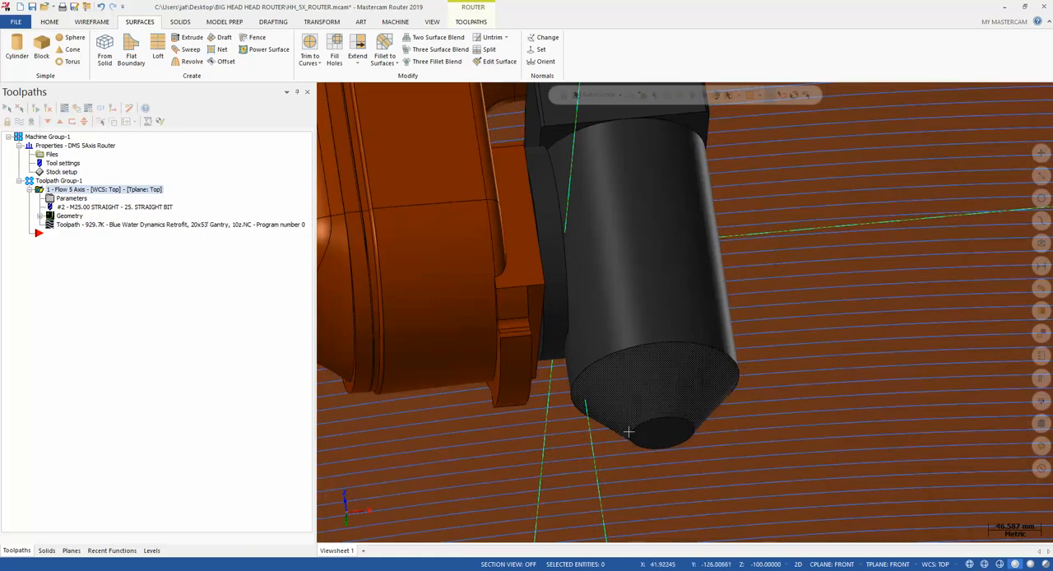
scroll(663, 442, "down", 15)
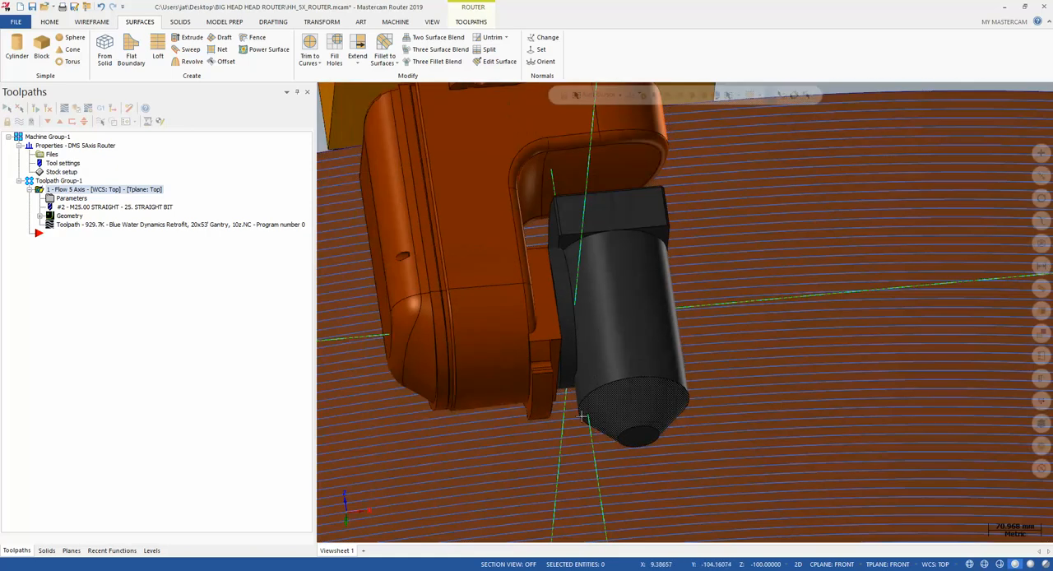
scroll(538, 347, "down", 5)
middle_click_drag(539, 347, 832, 214)
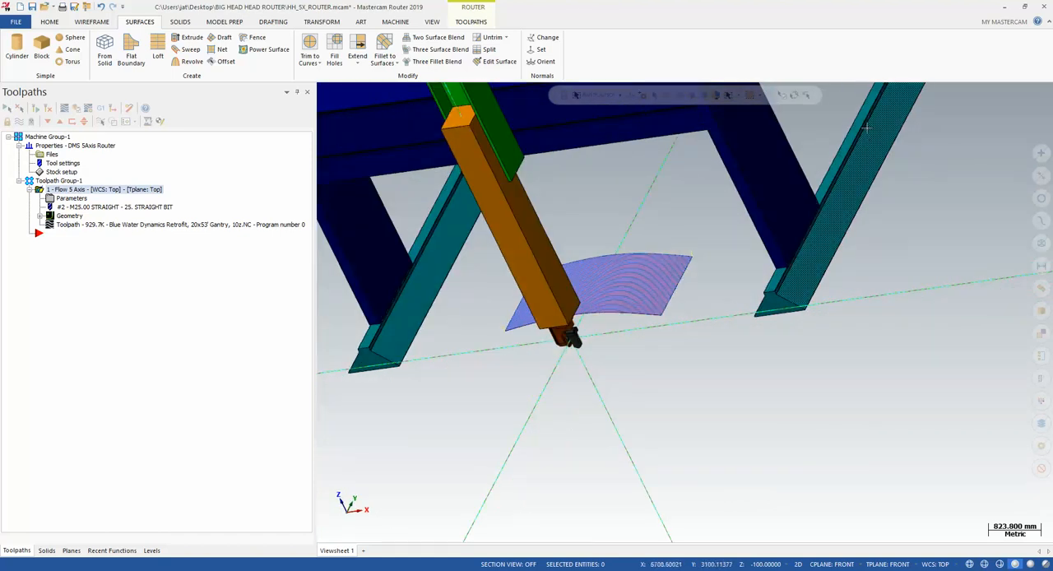
scroll(663, 378, "down", 3)
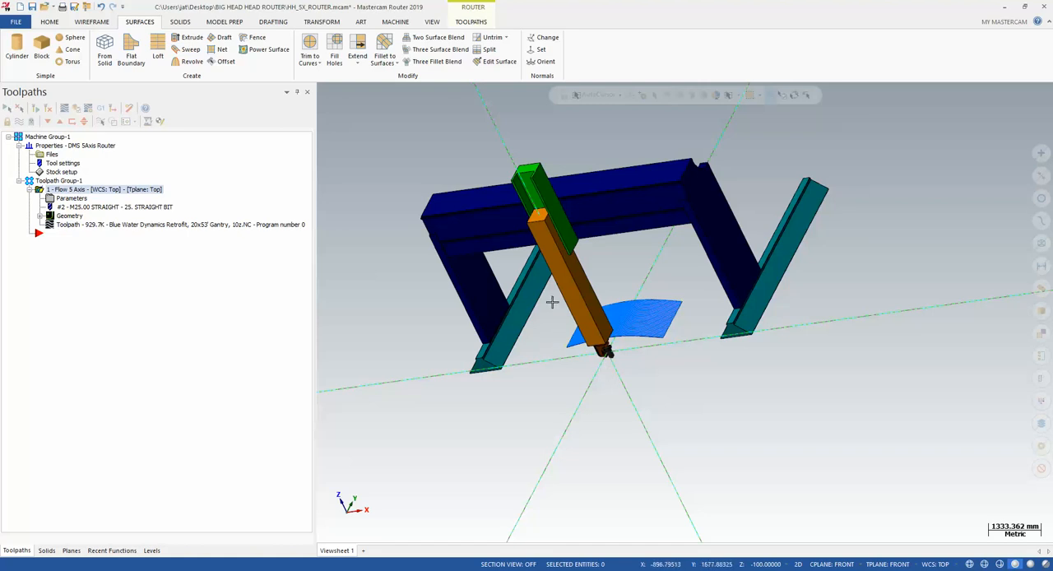
Set the simulation machine to A2_5XKOMO_VMCHHCB and launch Machine Simulation for the Flow 5 Axis toolpath
left_click(398, 23)
left_click(462, 51)
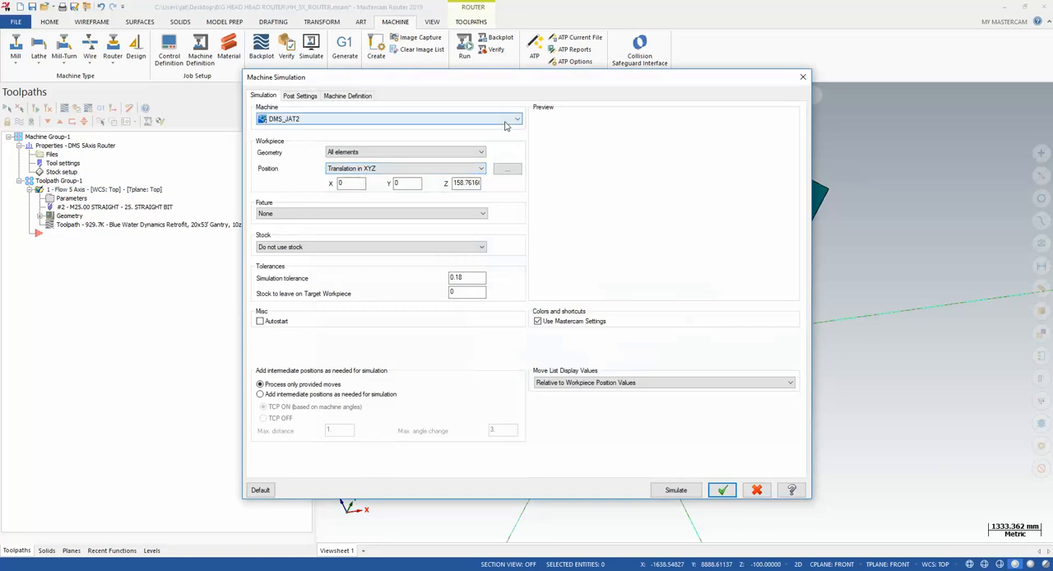
left_click(435, 119)
scroll(435, 164, "up", 5)
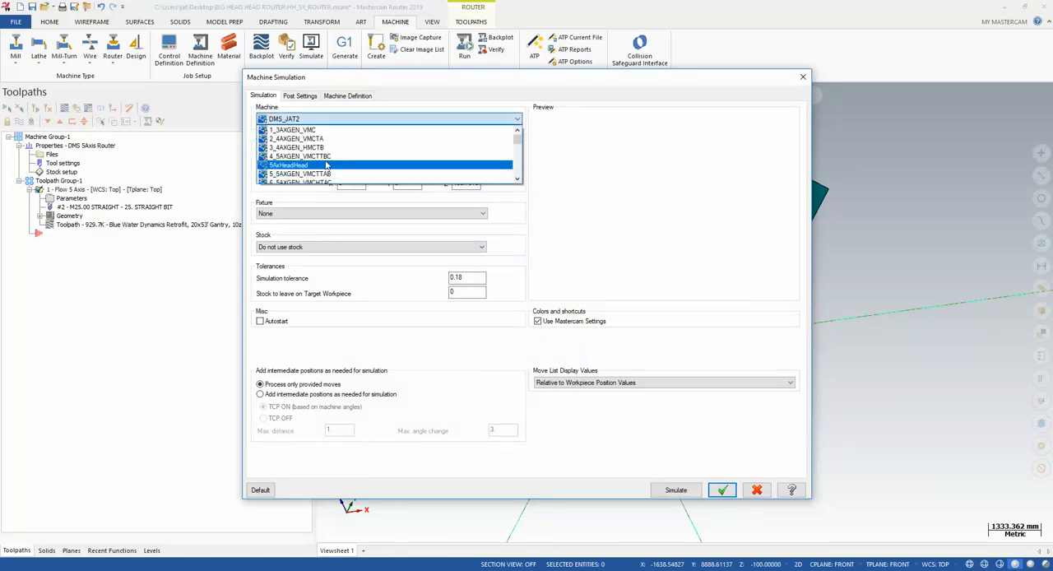
scroll(321, 169, "down", 2)
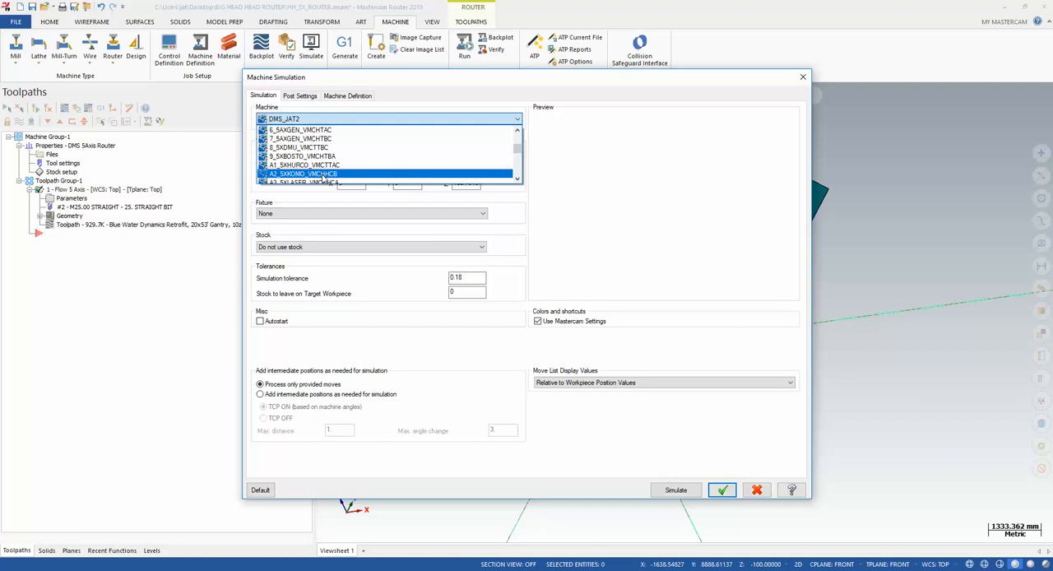
left_click(323, 175)
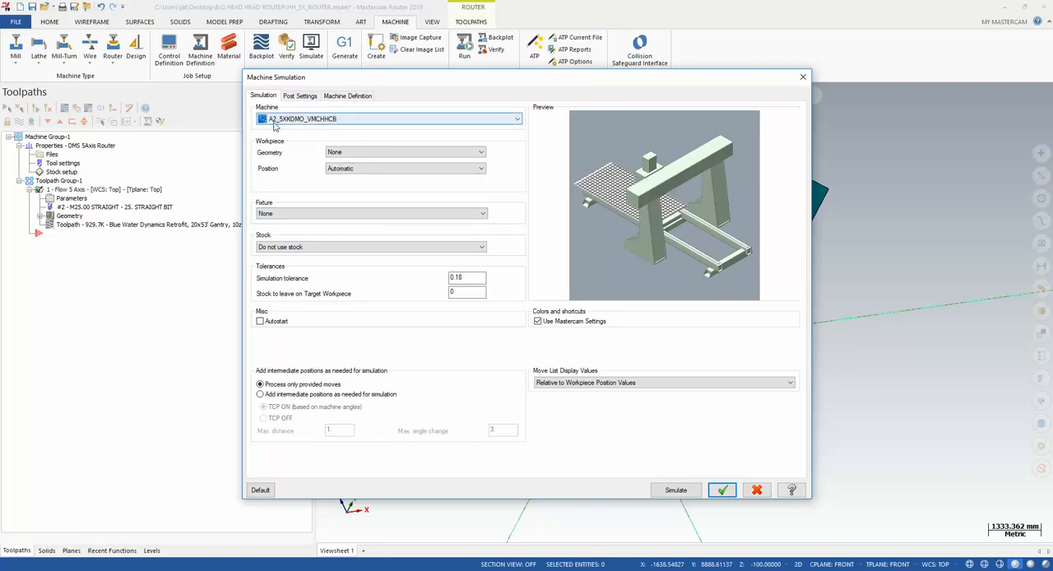
left_click_drag(296, 80, 290, 70)
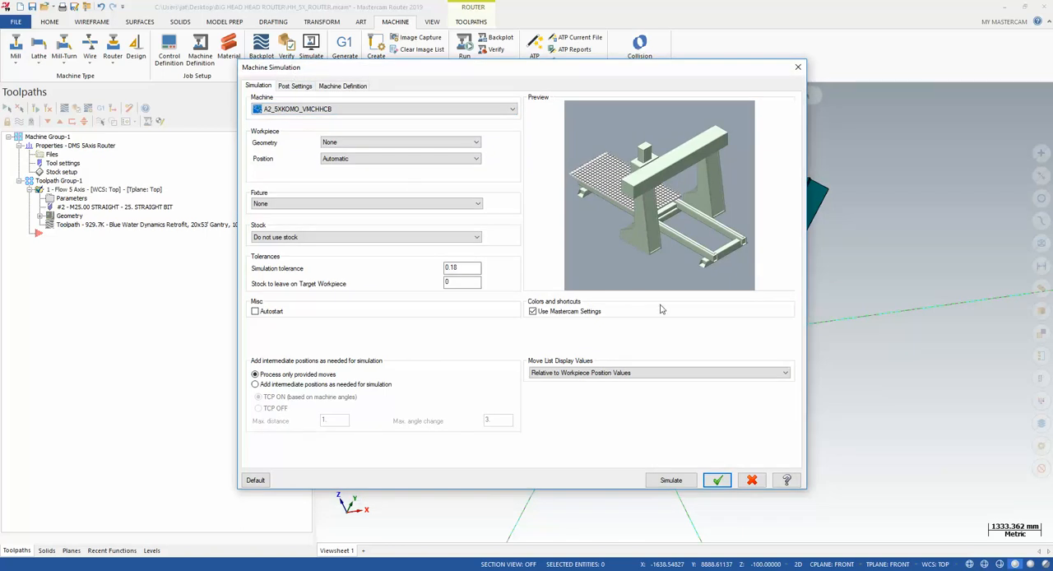
left_click(678, 477)
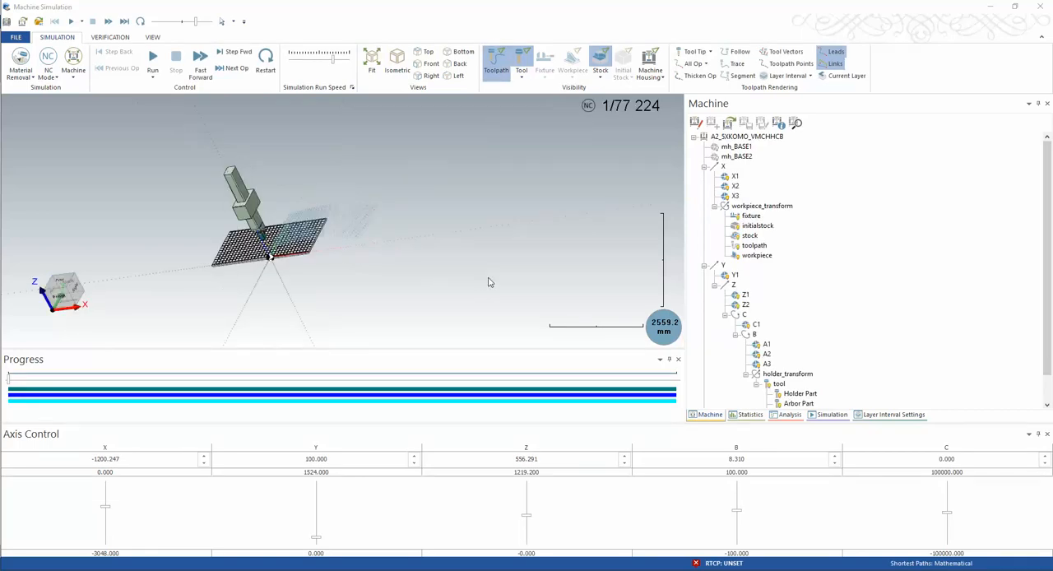
Examine the simulated machine's head, ram and table in relation to the toolpath
scroll(481, 277, "down", 3)
scroll(393, 253, "up", 8)
middle_click_drag(366, 264, 446, 269)
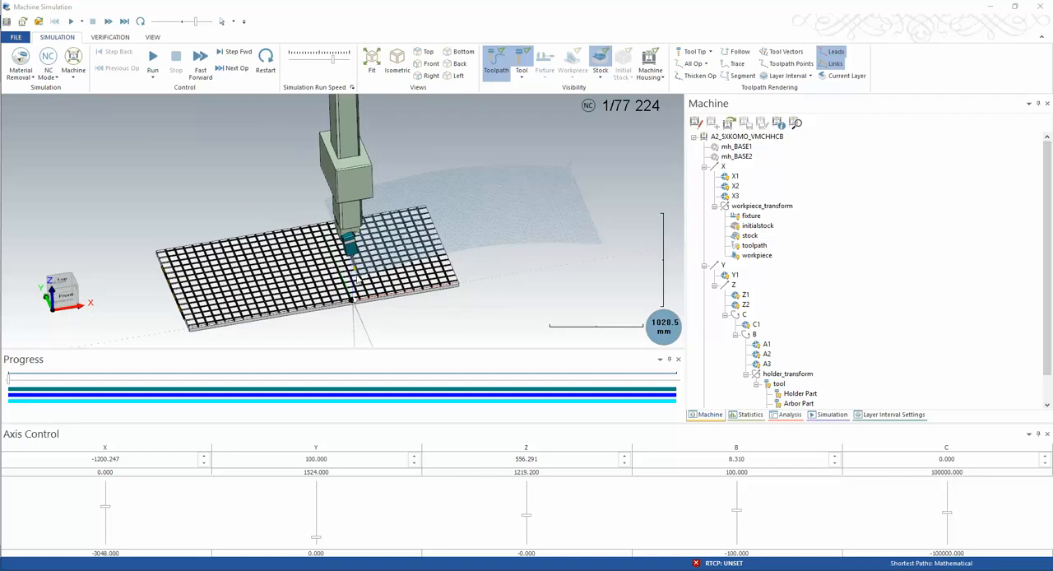
scroll(356, 275, "down", 7)
scroll(393, 266, "up", 6)
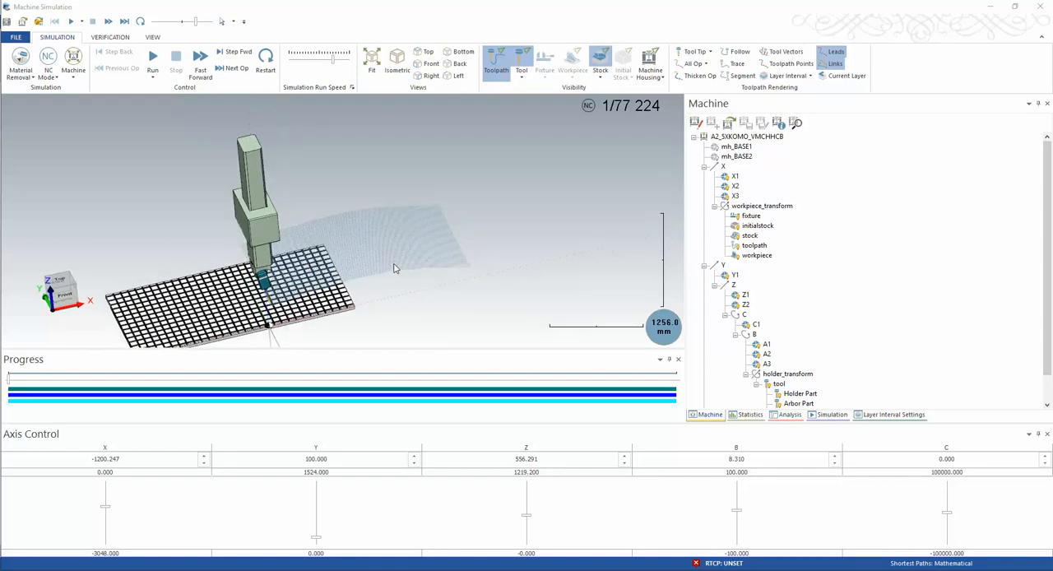
scroll(451, 238, "up", 5)
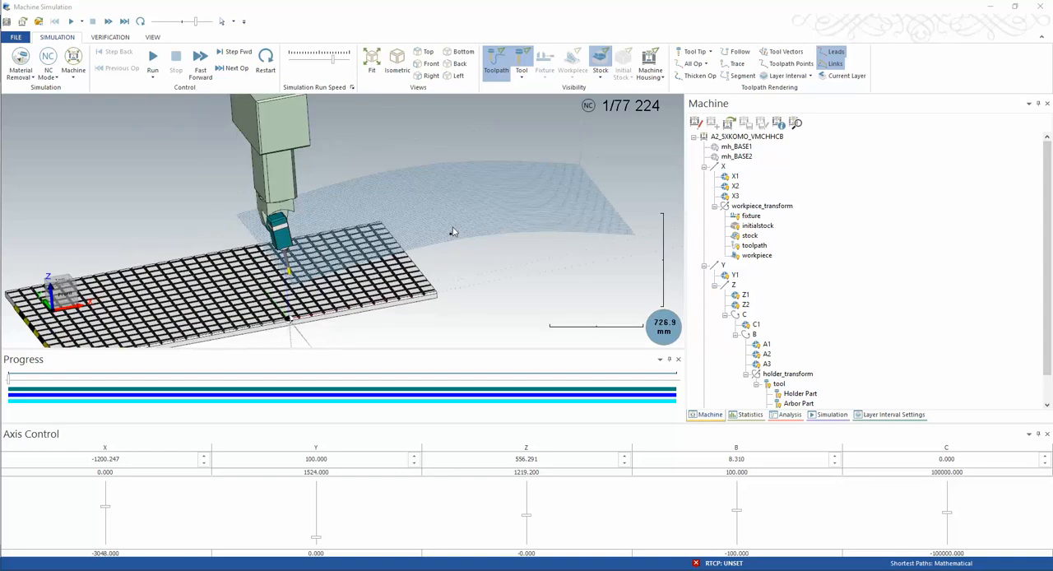
mouse_move(455, 233)
middle_mouse_down()
mouse_move(458, 220)
mouse_move(458, 230)
middle_mouse_up()
scroll(372, 227, "down", 6)
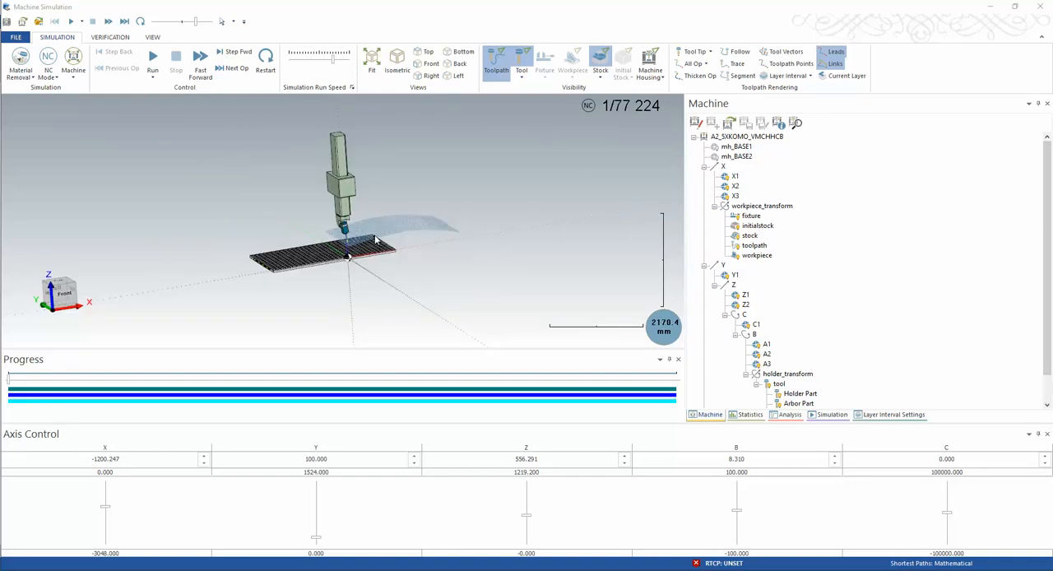
middle_click_drag(373, 229, 372, 236)
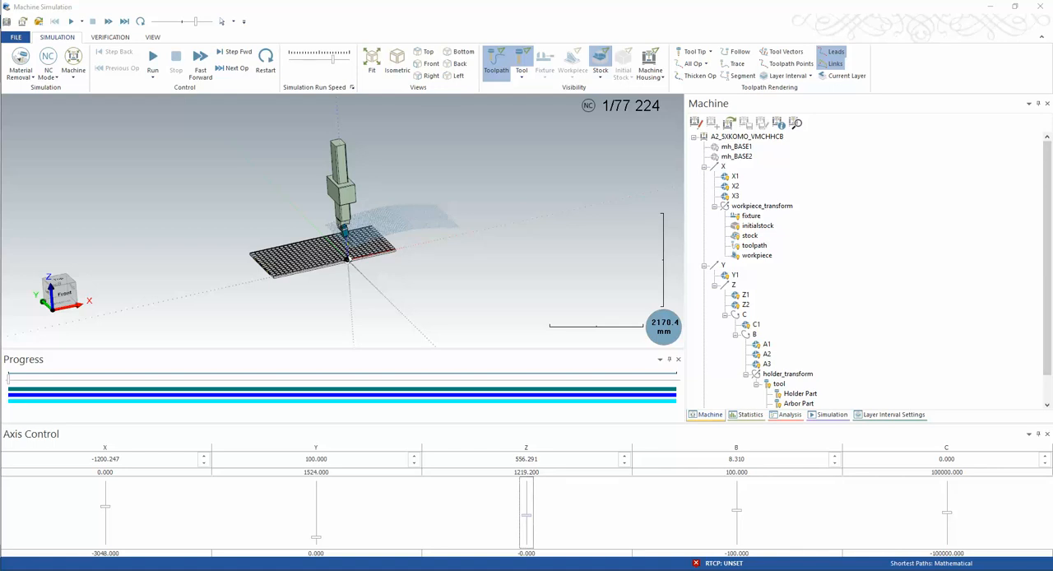
Switch back to the Mastercam Router model and inspect the gantry frame and ram, checking which bodies form the frame
mouse_move(648, 554)
mouse_move(573, 536)
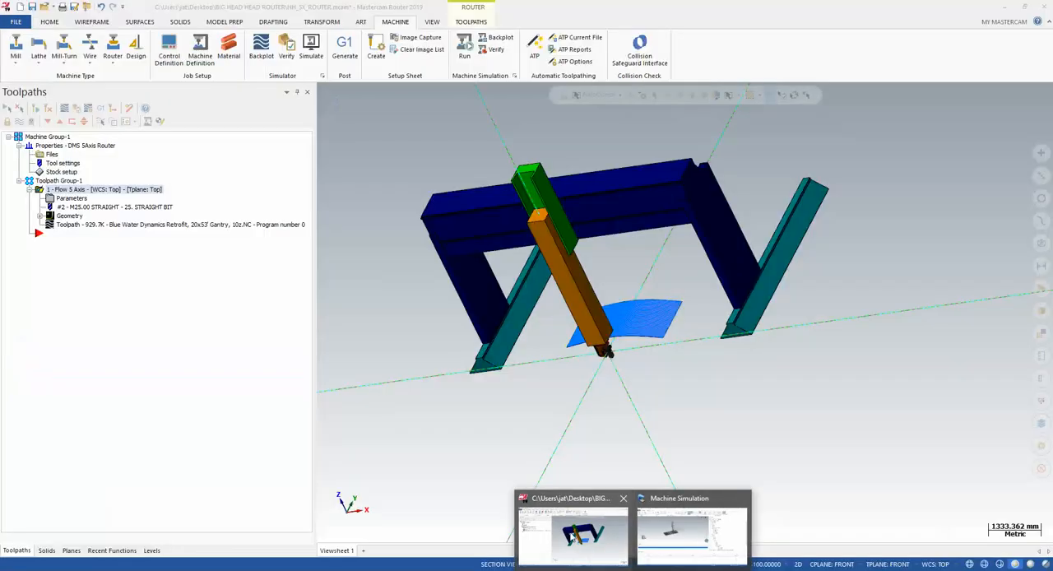
left_click(687, 530)
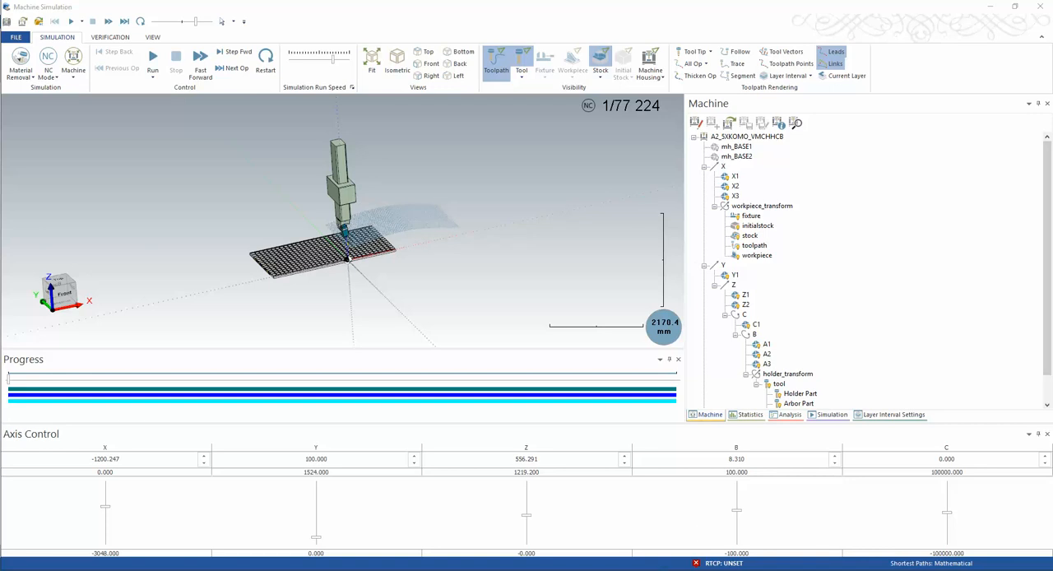
left_click(548, 514)
mouse_move(504, 275)
middle_mouse_down()
mouse_move(545, 255)
mouse_move(554, 232)
middle_mouse_up()
scroll(811, 294, "up", 2)
middle_click_drag(728, 268, 631, 265)
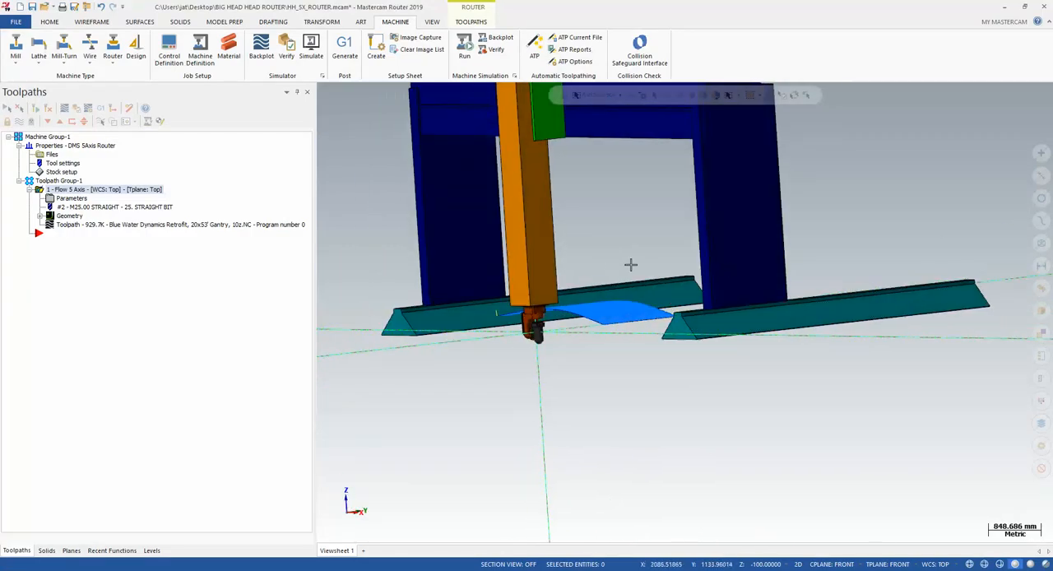
scroll(716, 340, "down", 2)
left_click(719, 238)
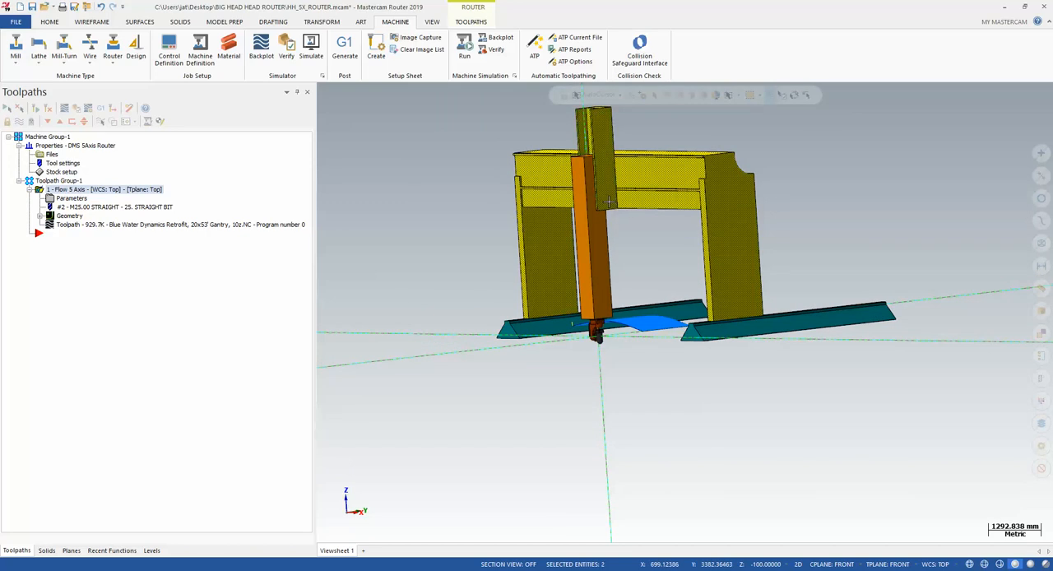
left_click(677, 196)
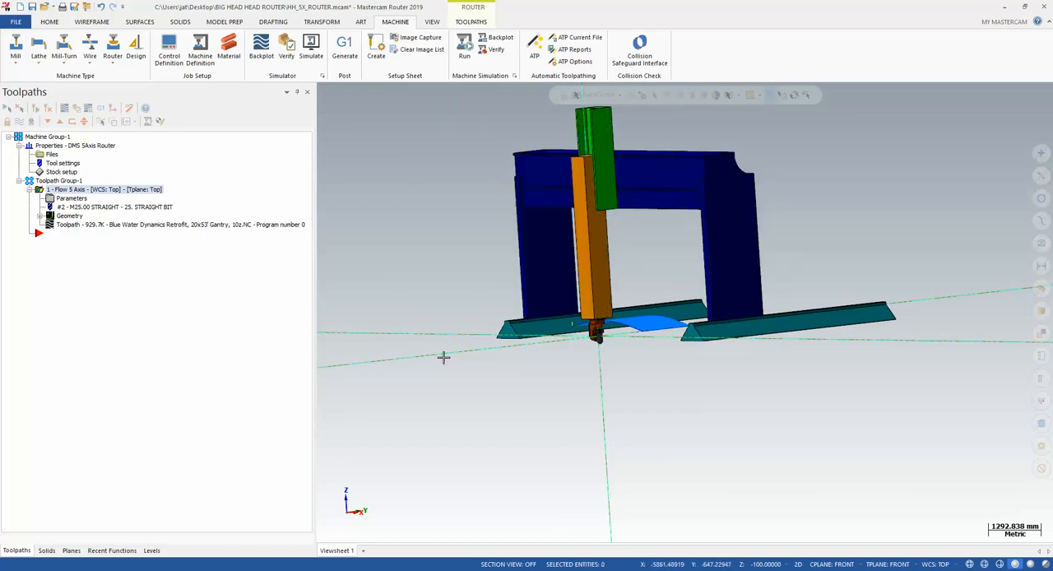
Start a partial save of the model and select only the black spindle body at the end of the head
left_click(16, 22)
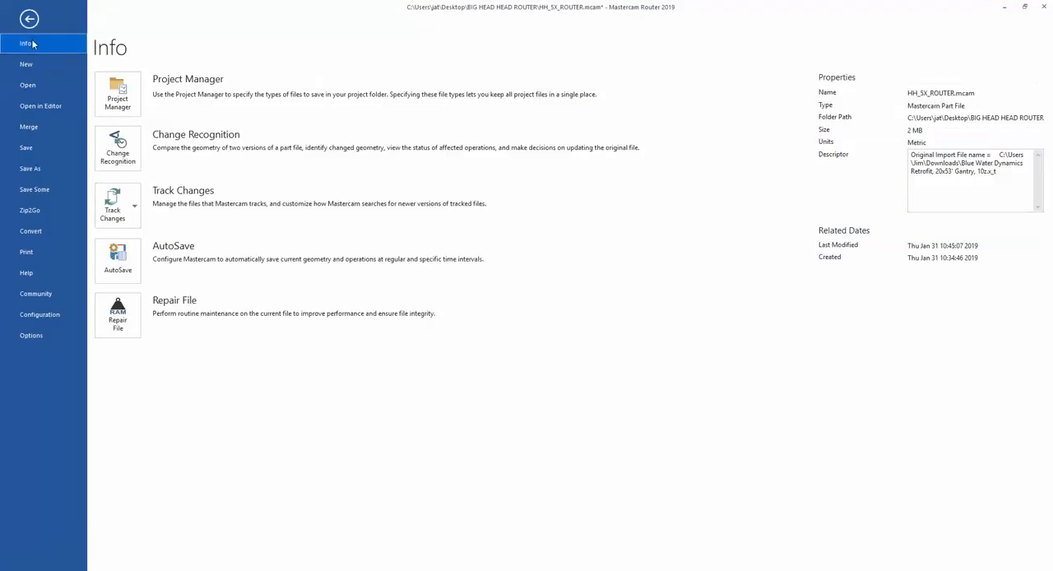
left_click(29, 20)
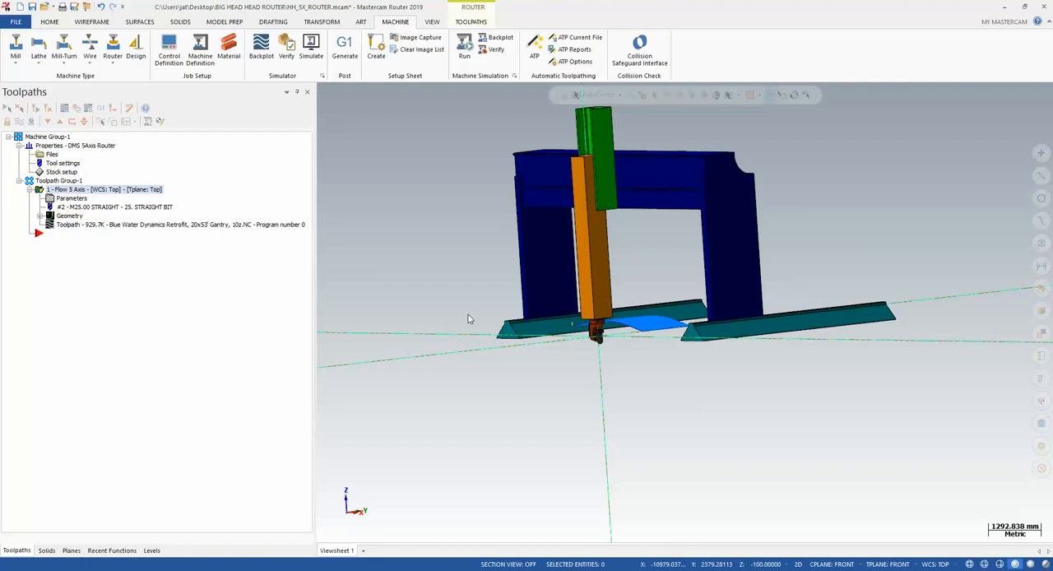
scroll(602, 348, "up", 15)
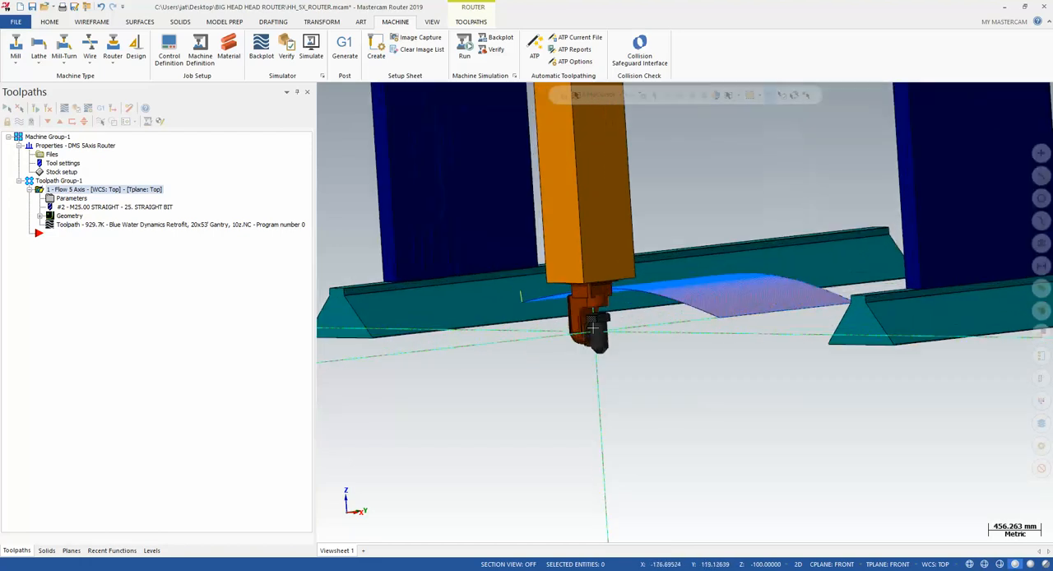
middle_click_drag(596, 340, 674, 352)
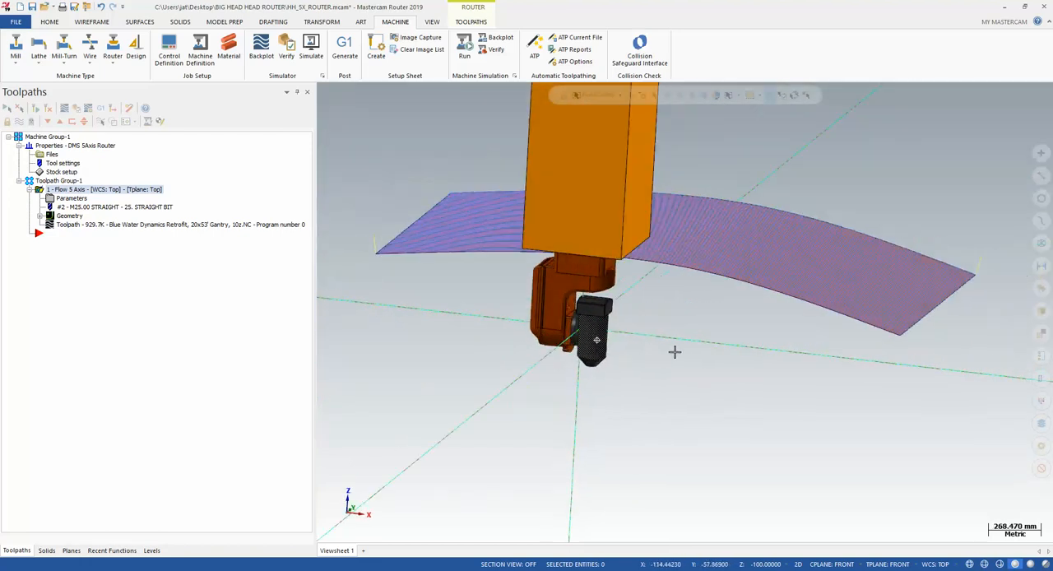
scroll(561, 332, "up", 4)
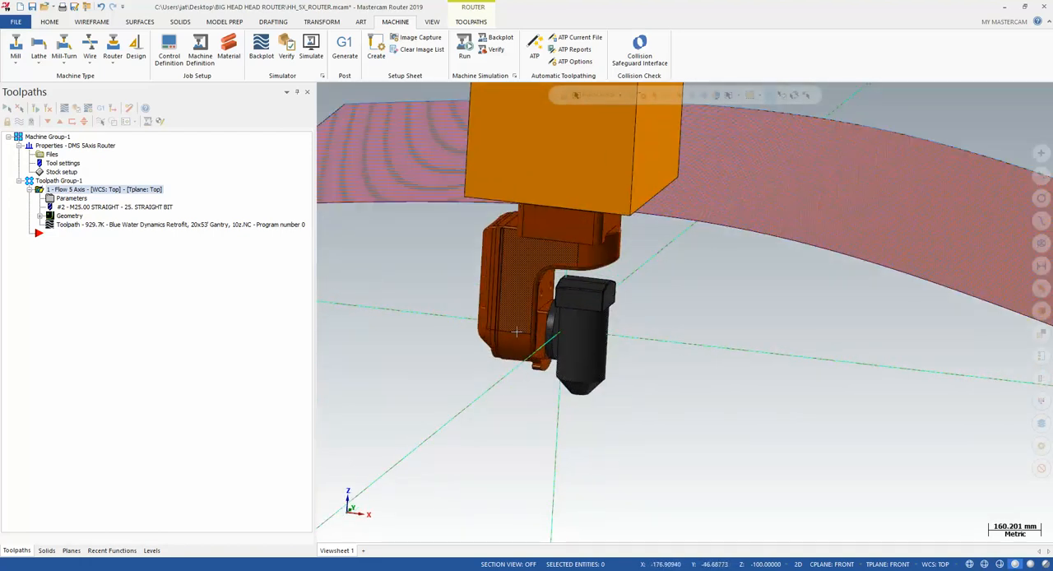
scroll(566, 321, "down", 12)
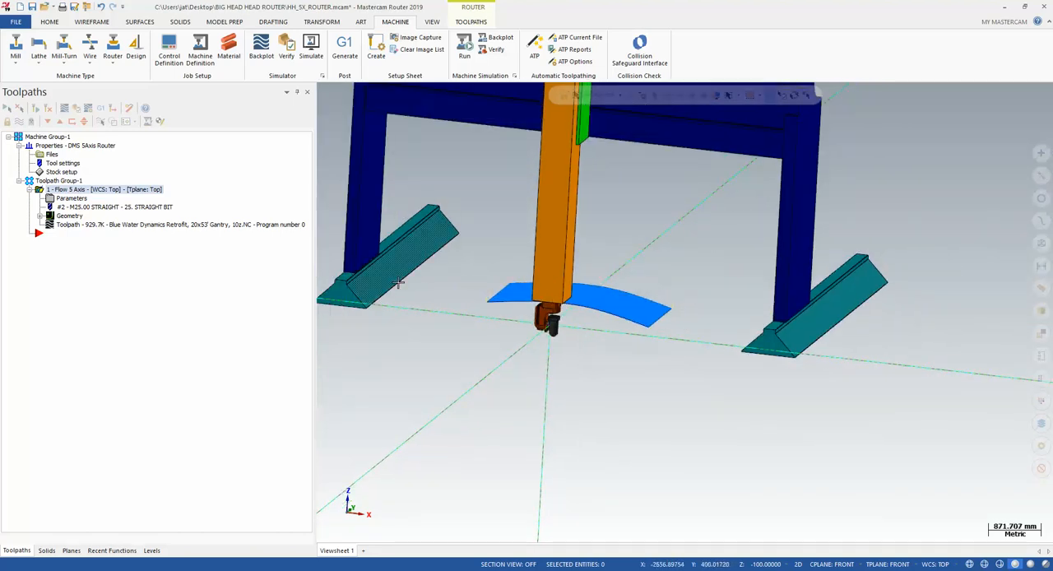
left_click(16, 21)
left_click(33, 190)
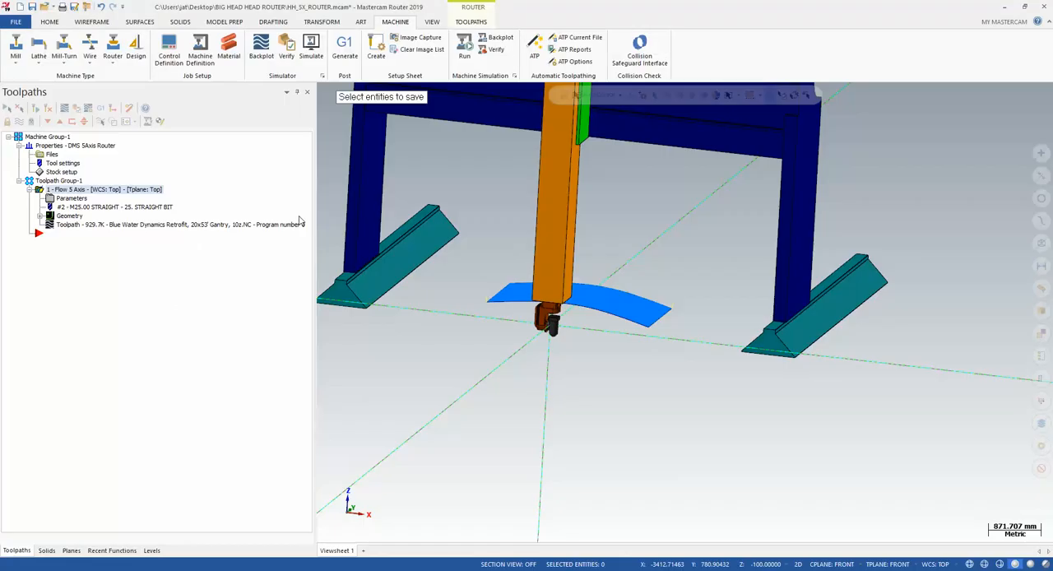
scroll(521, 301, "up", 8)
left_click(466, 278)
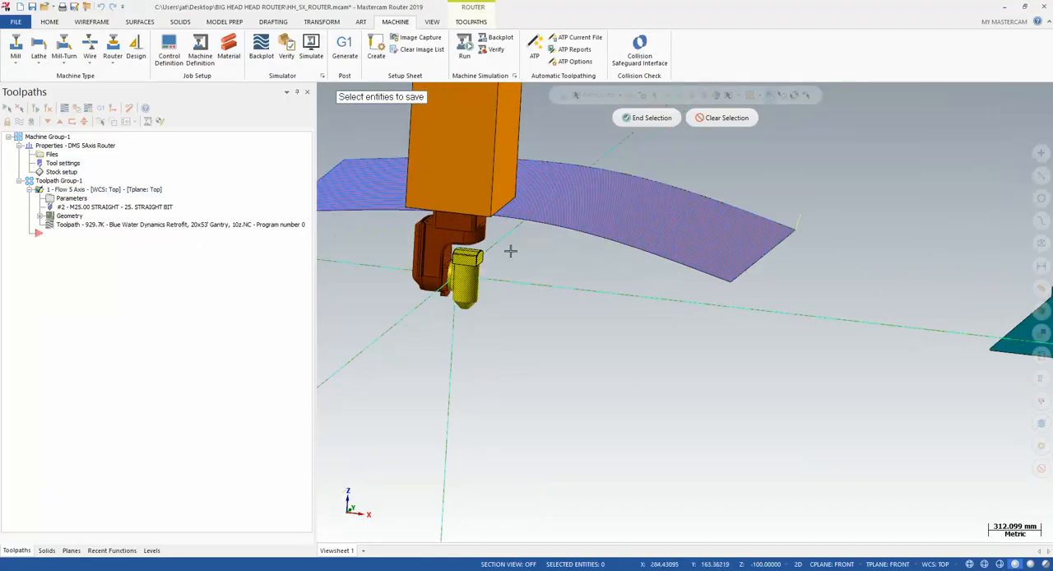
left_click(648, 118)
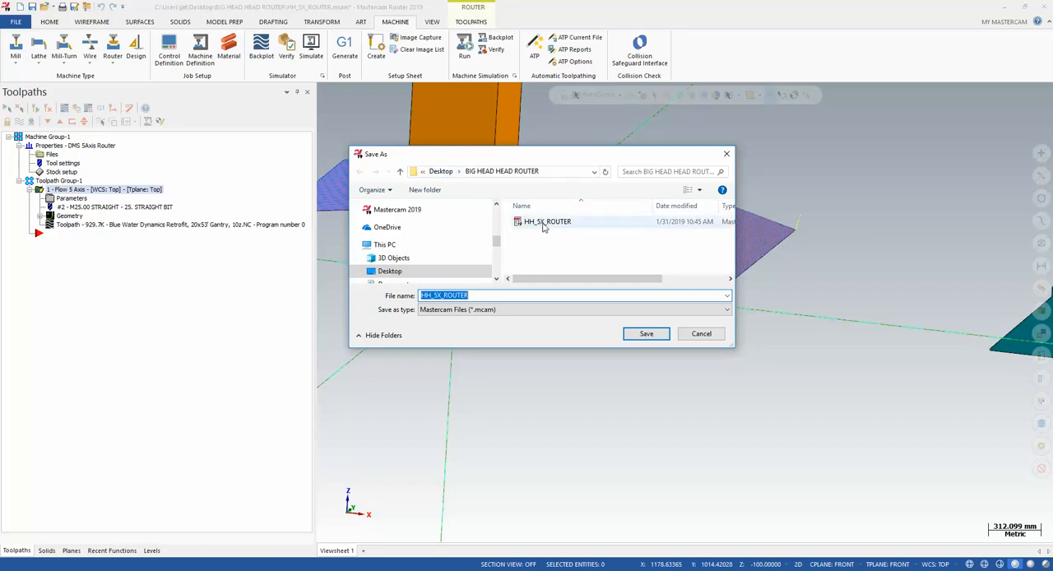
Save the selected spindle body as a StereoLithography (STL) file named SPINDLE in the BIG HEAD HEAD ROUTER folder
left_click(485, 295)
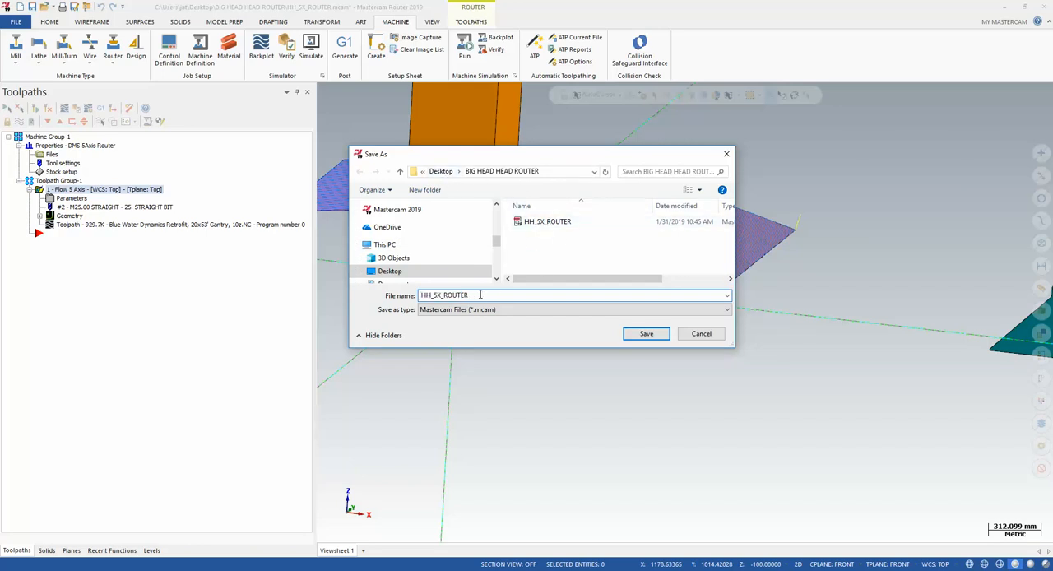
left_click_drag(480, 295, 417, 296)
type("SPINDLE")
left_click(485, 310)
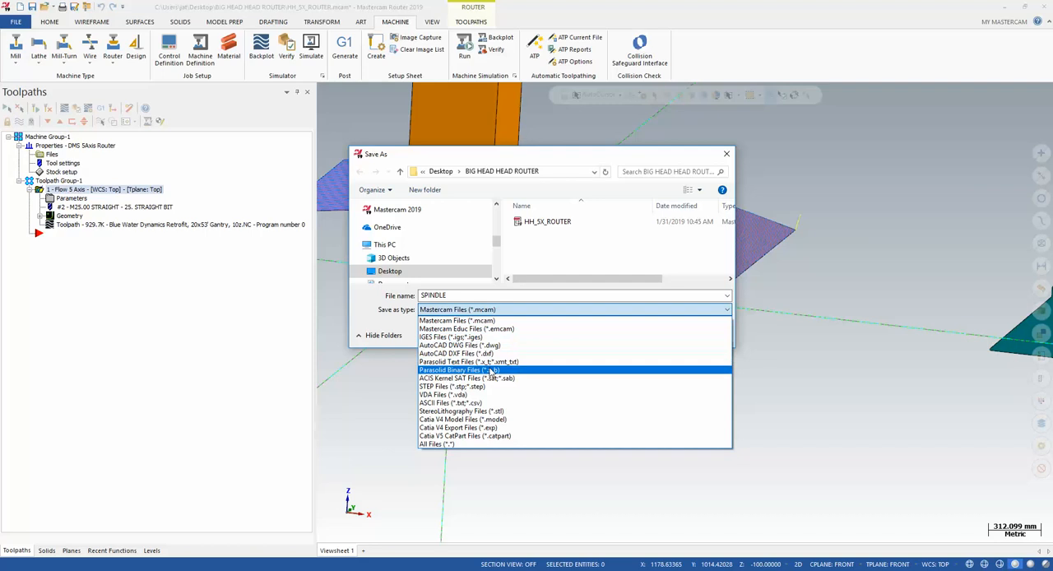
left_click(493, 410)
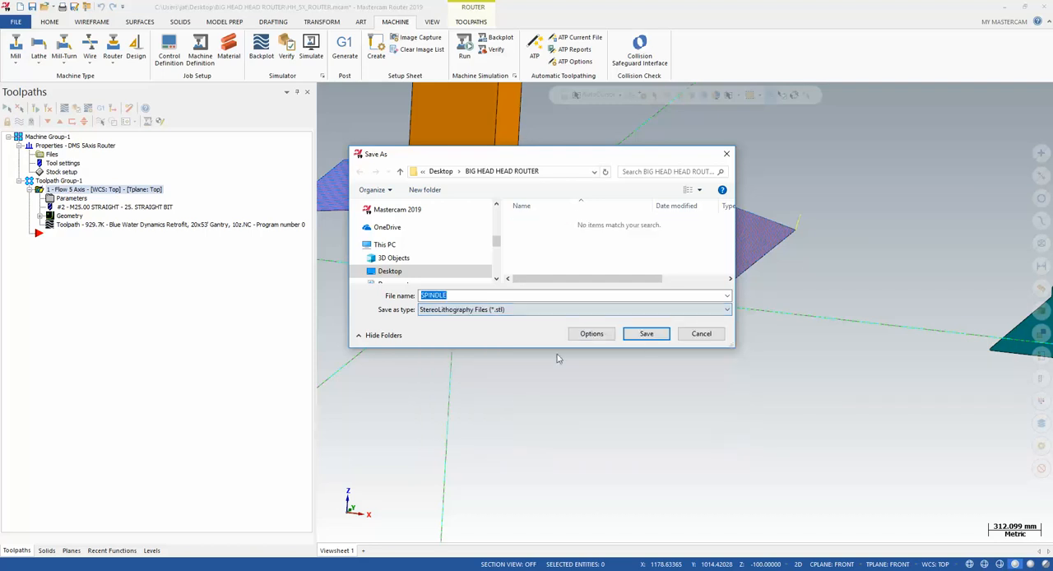
left_click(646, 334)
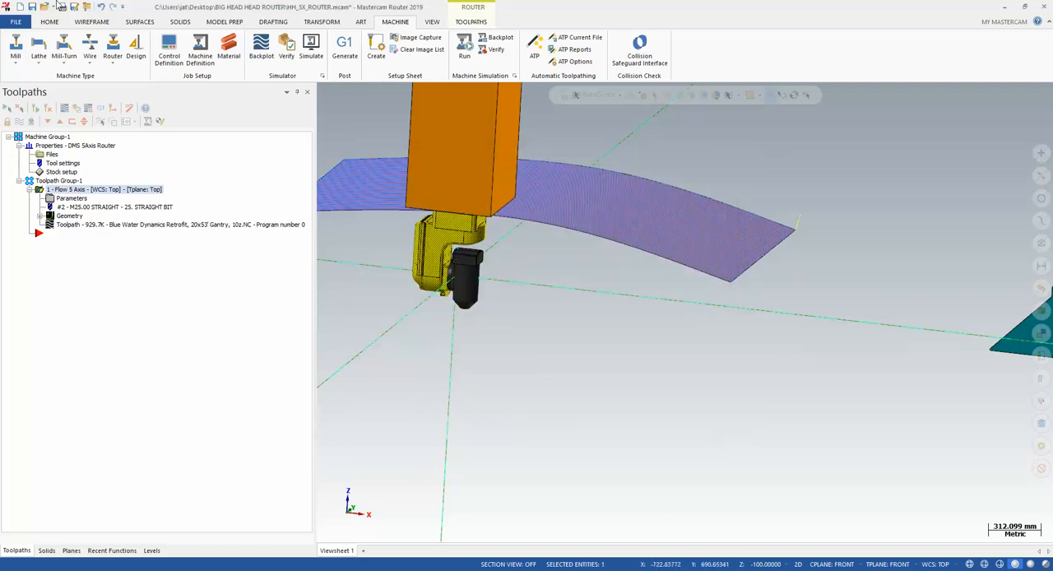
Save only the brown rotary fork above the spindle as an STL file named C axis Components
left_click(15, 22)
left_click(32, 197)
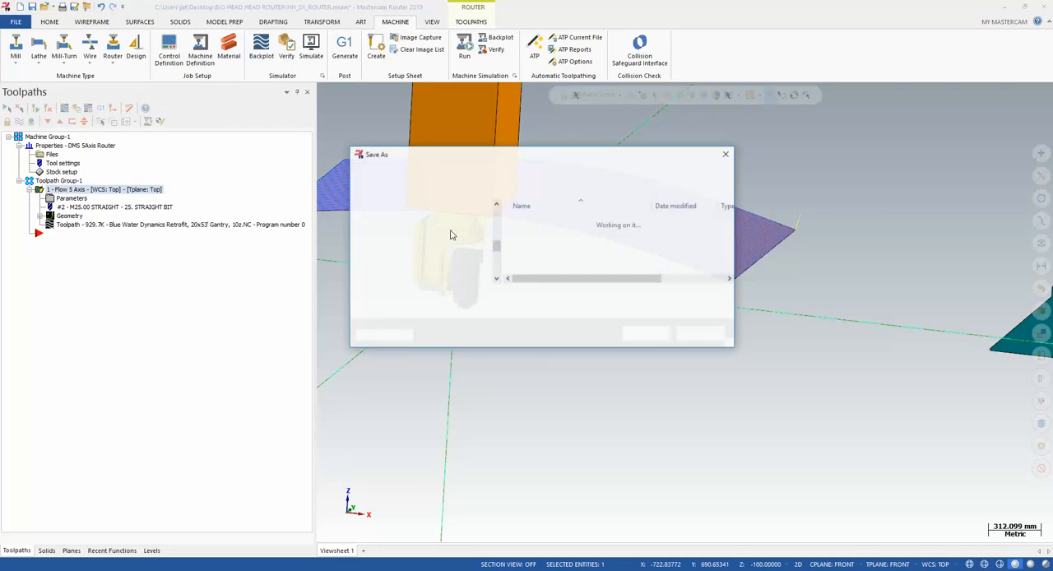
left_click(512, 311)
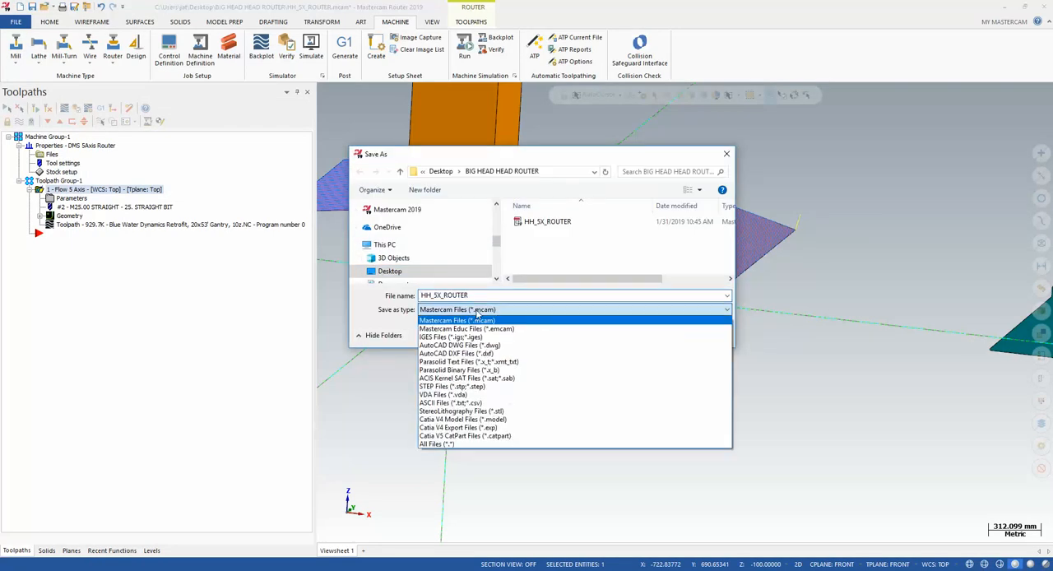
left_click(473, 407)
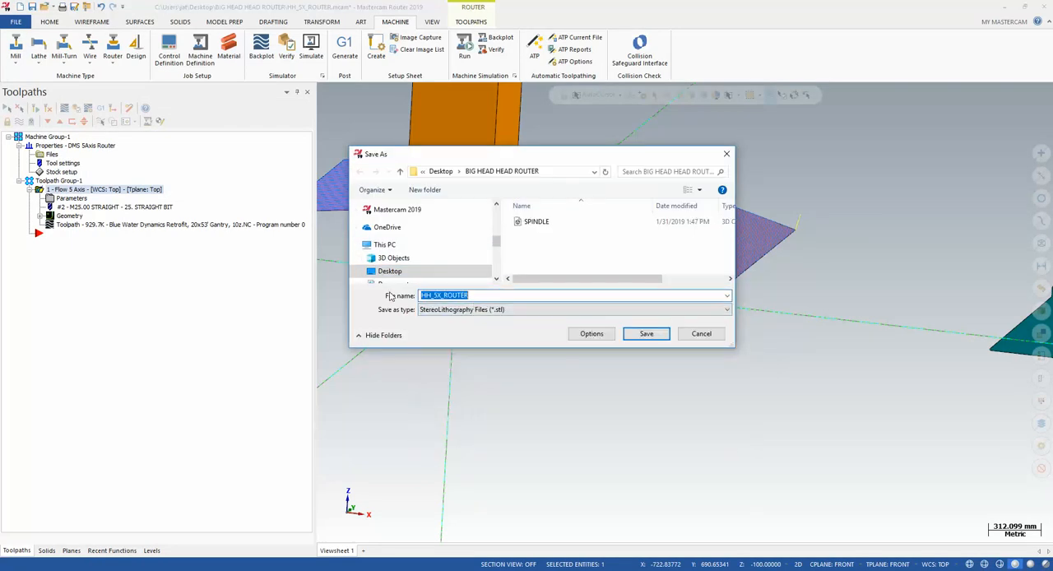
type("C axis Components")
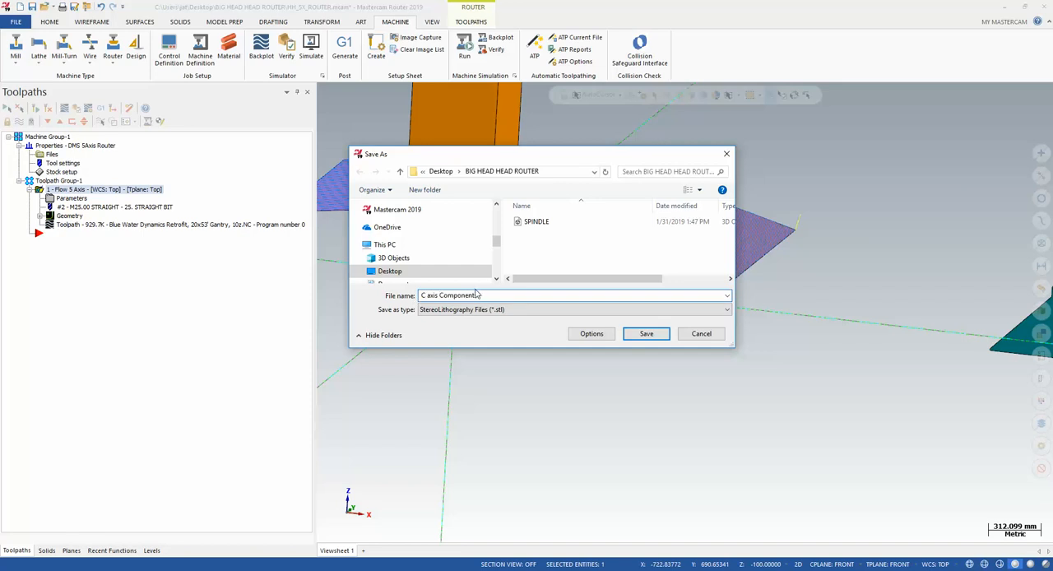
left_click(646, 333)
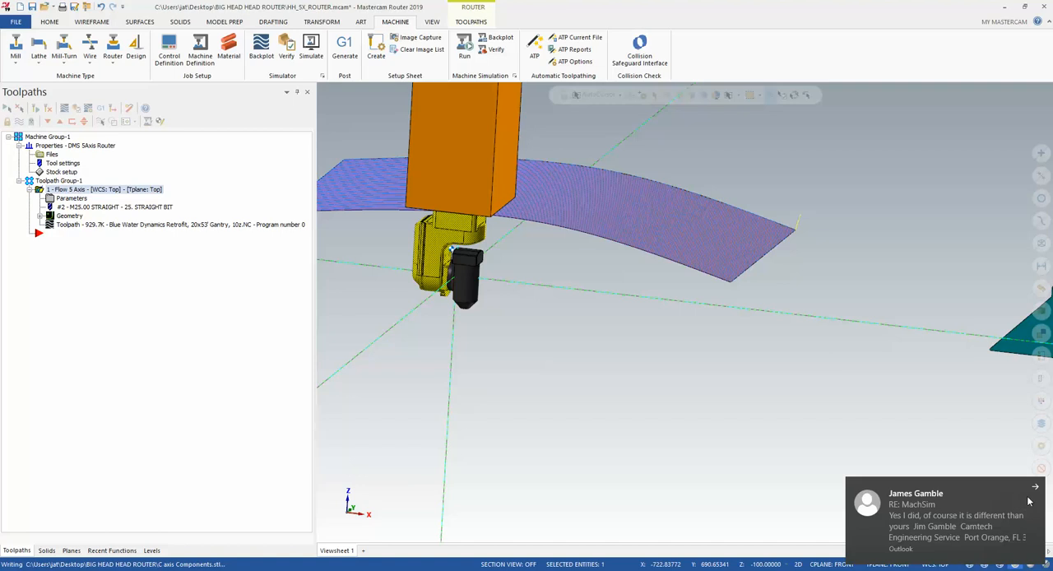
left_click(1035, 487)
Select the orange vertical ram alone and save it as an STL file named Z axis Column
scroll(465, 238, "down", 3)
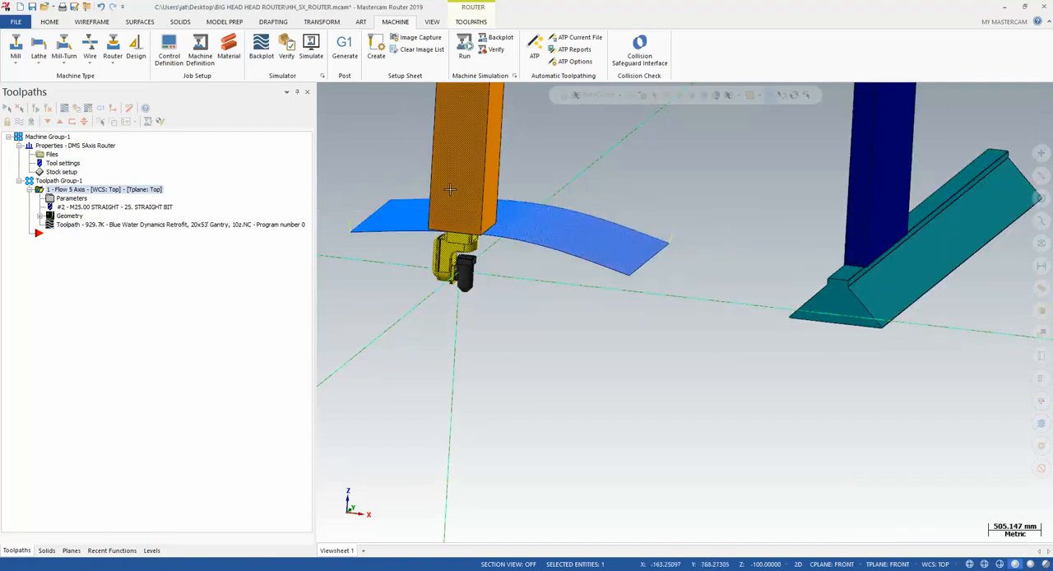
scroll(428, 286, "down", 2)
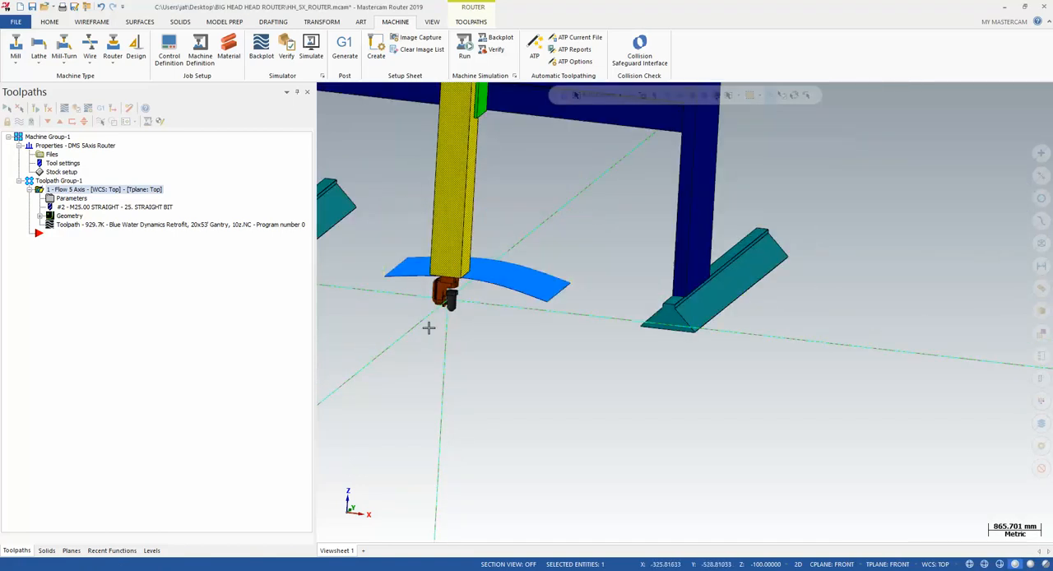
scroll(428, 327, "down", 2)
left_click(18, 22)
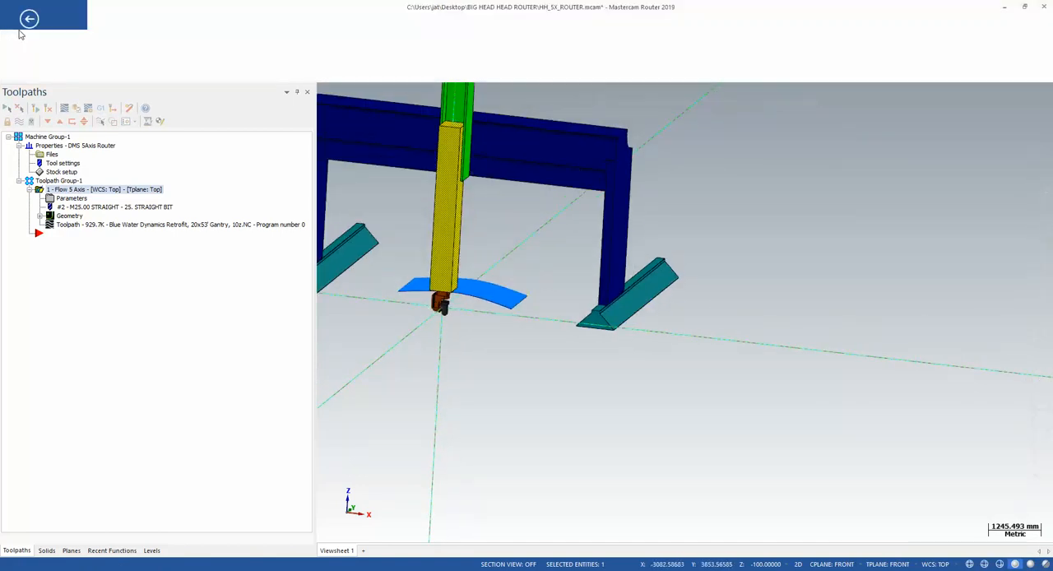
left_click(34, 190)
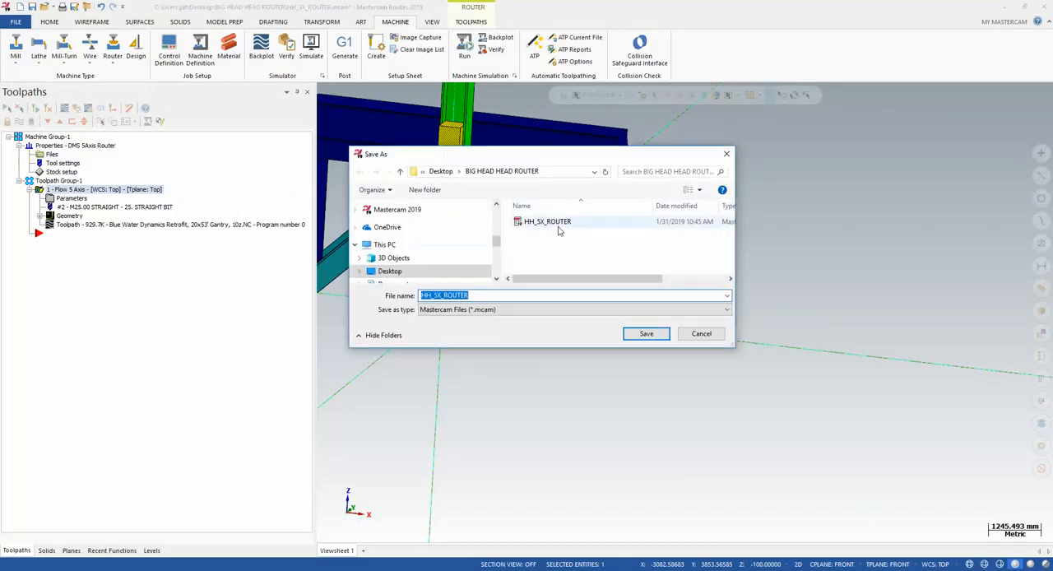
left_click(488, 307)
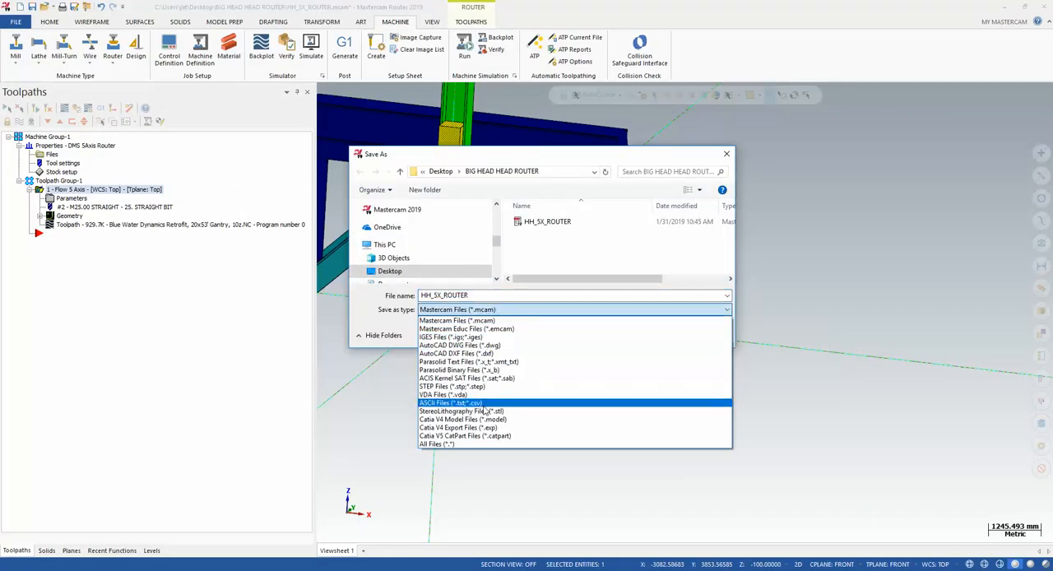
left_click(483, 411)
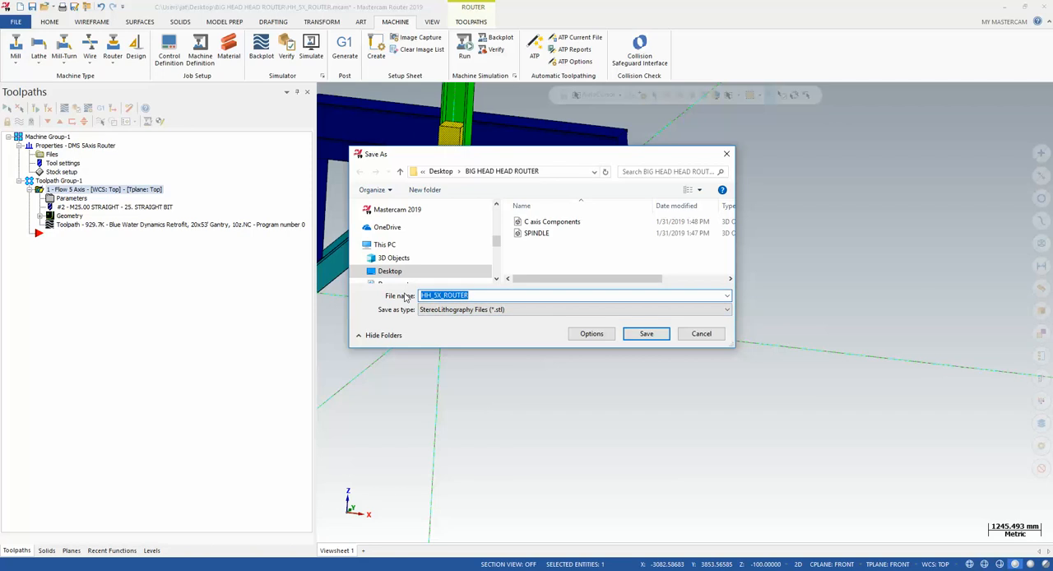
type("Z axis Column")
left_click(646, 333)
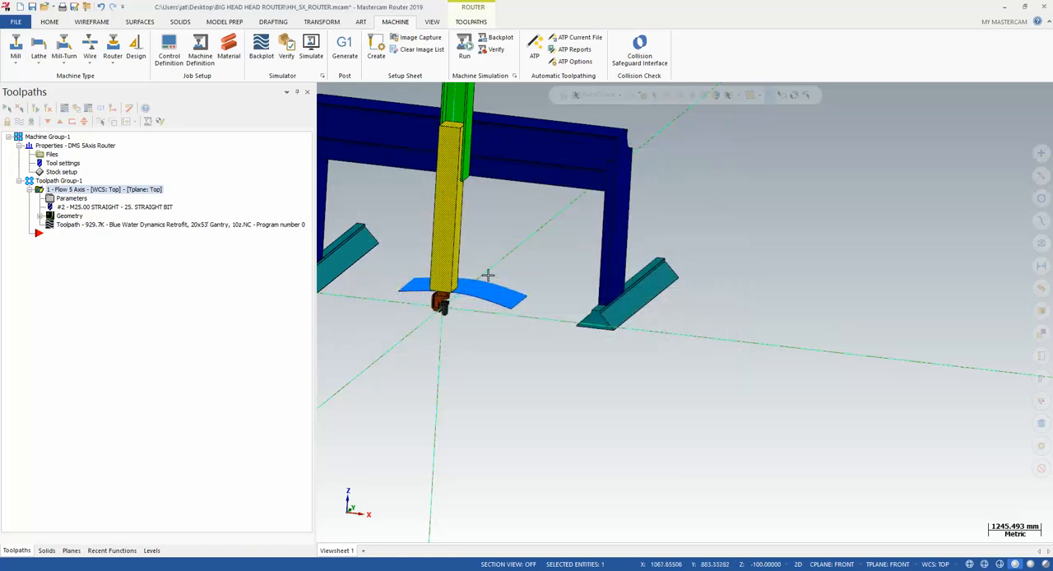
Select the green carriage behind the ram, deselect the ram, and start a partial save
scroll(444, 381, "down", 2)
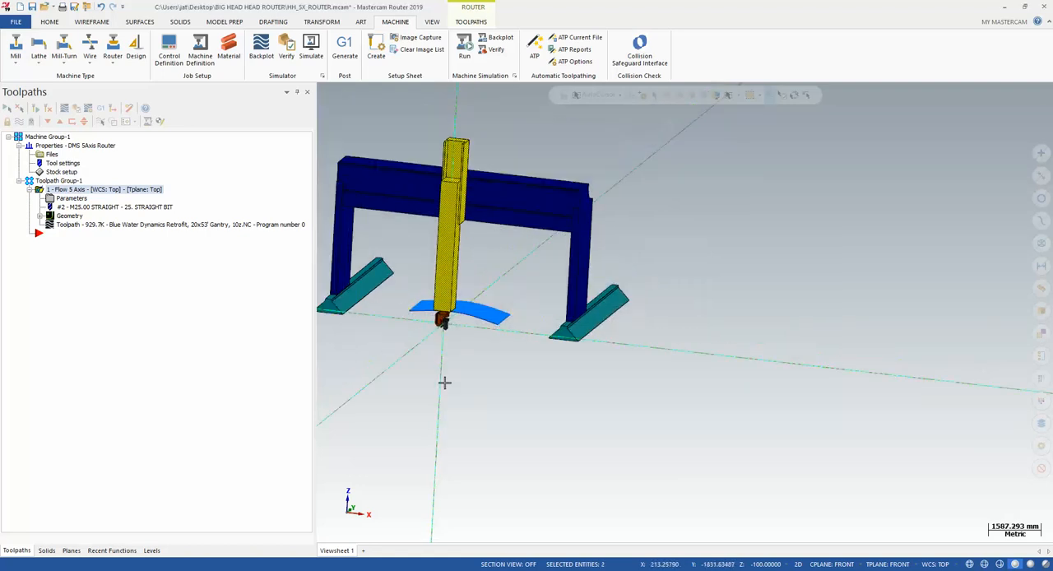
scroll(444, 381, "down", 2)
left_click(453, 241)
scroll(457, 222, "up", 4)
scroll(620, 250, "down", 3)
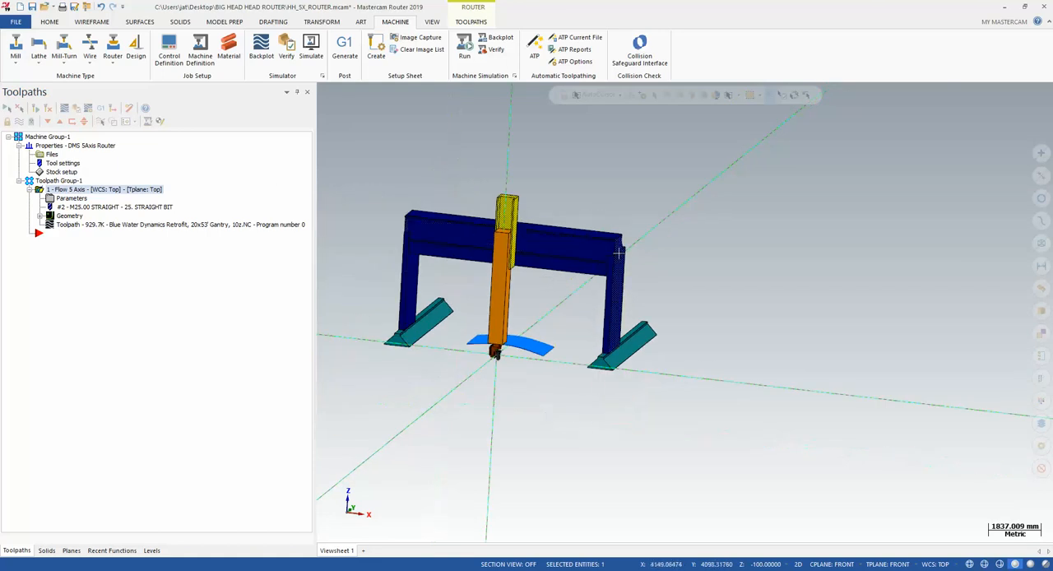
left_click(16, 21)
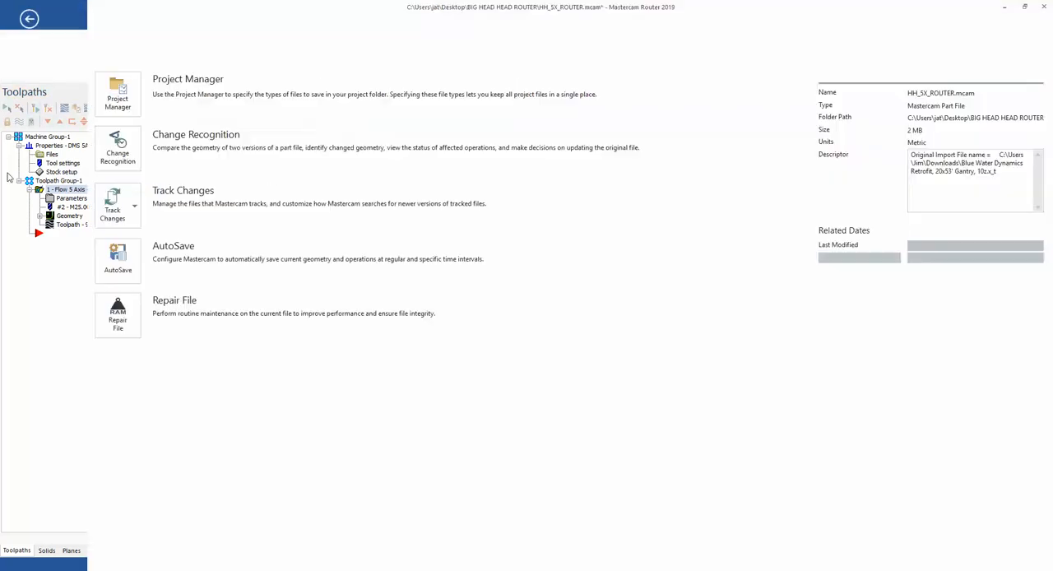
key("Escape")
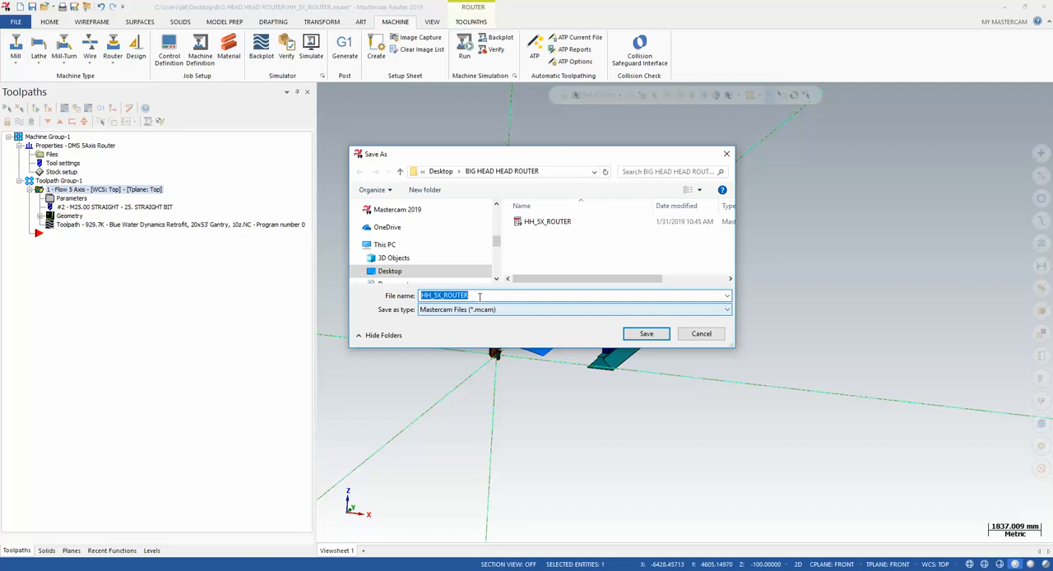
Save the selected green carriage as an STL file named X axis on Gantry
left_click(497, 310)
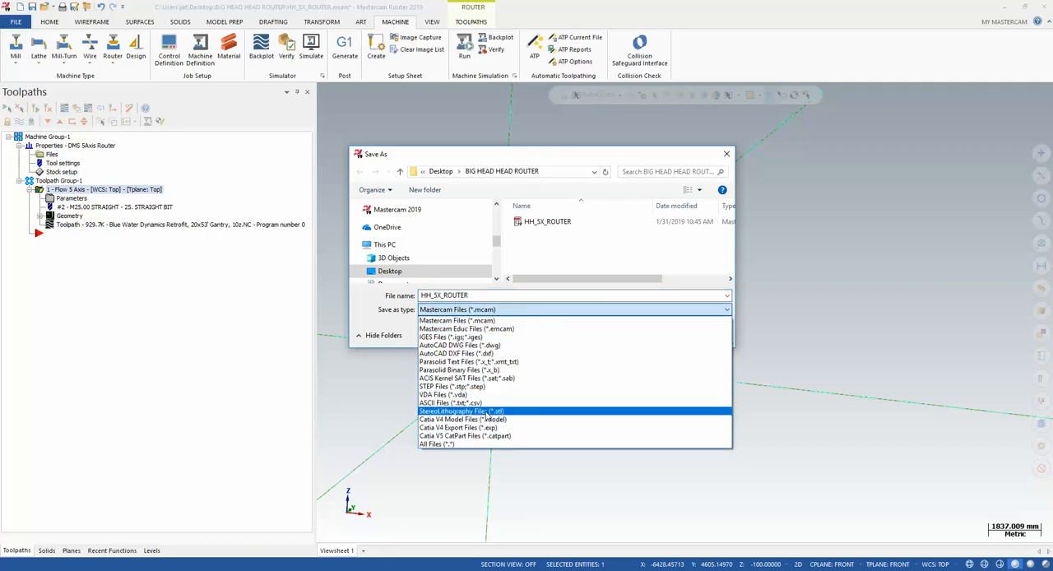
left_click(486, 413)
scroll(469, 305, "up", 3)
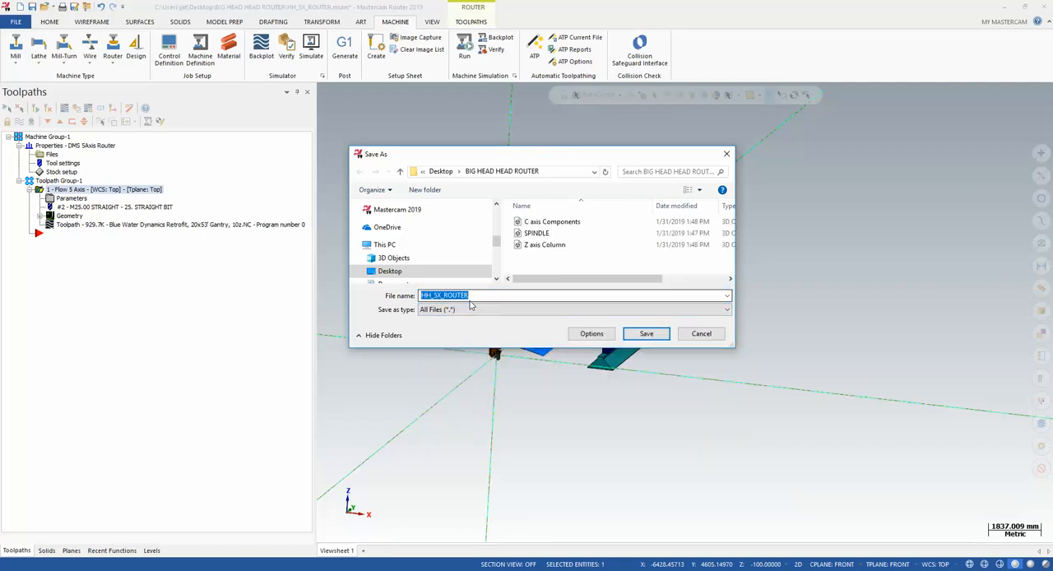
left_click(475, 307)
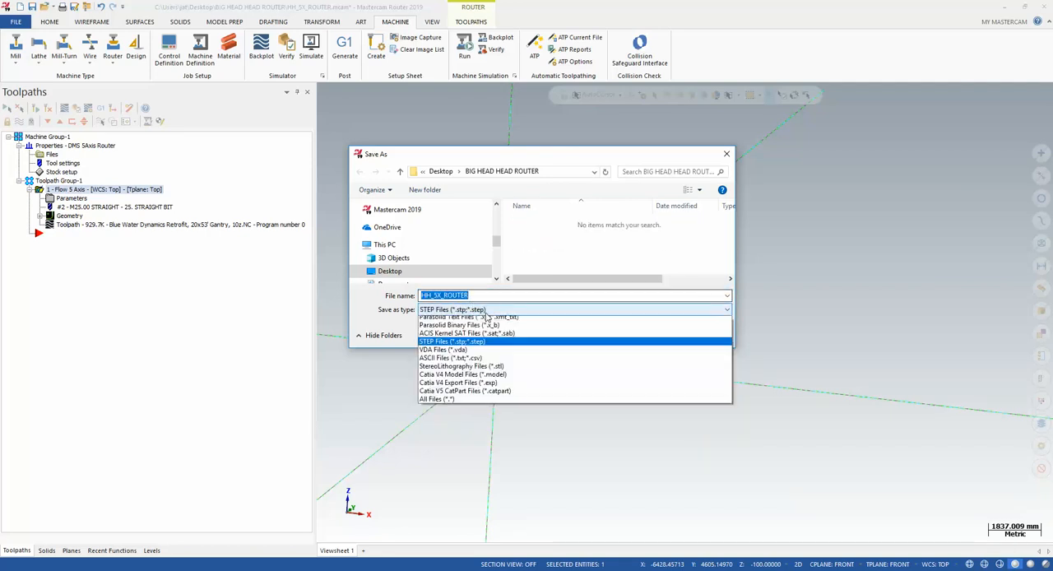
left_click(486, 411)
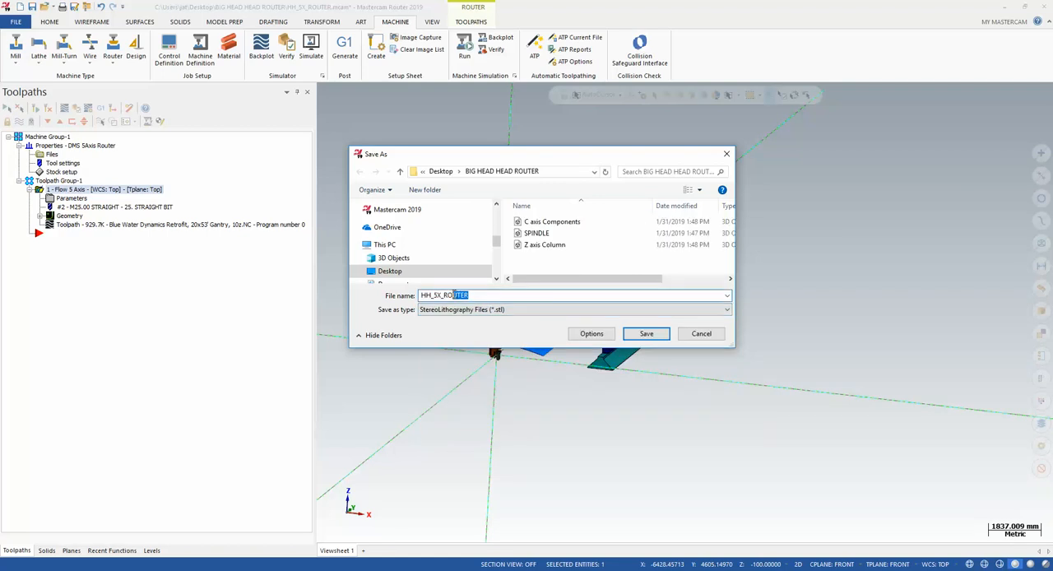
type("X axis on Gantry")
left_click(640, 333)
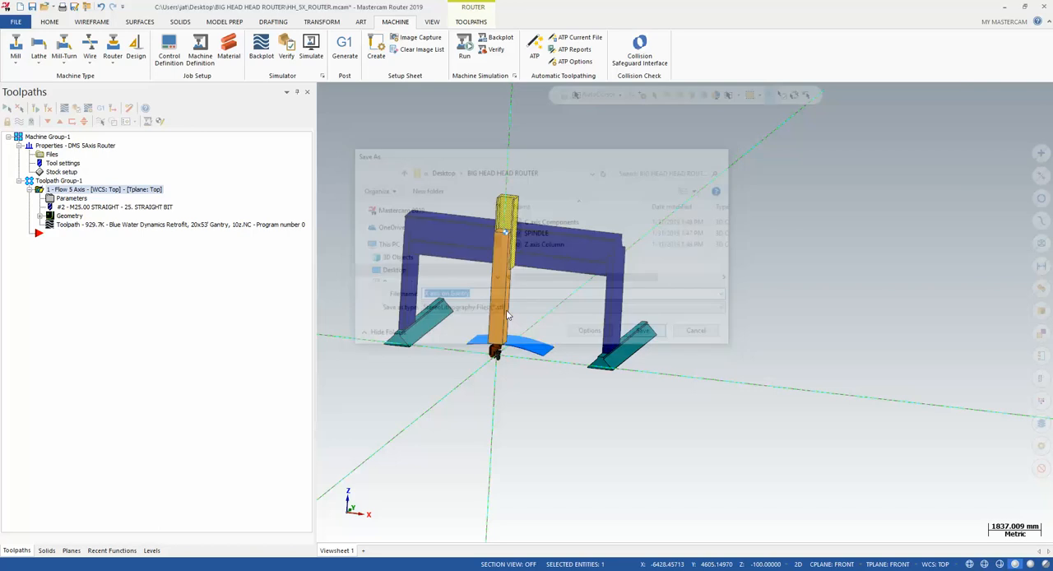
Add the blue gantry frame to the selected carriage and save the selection as an STL file named Gantry
left_click(578, 249)
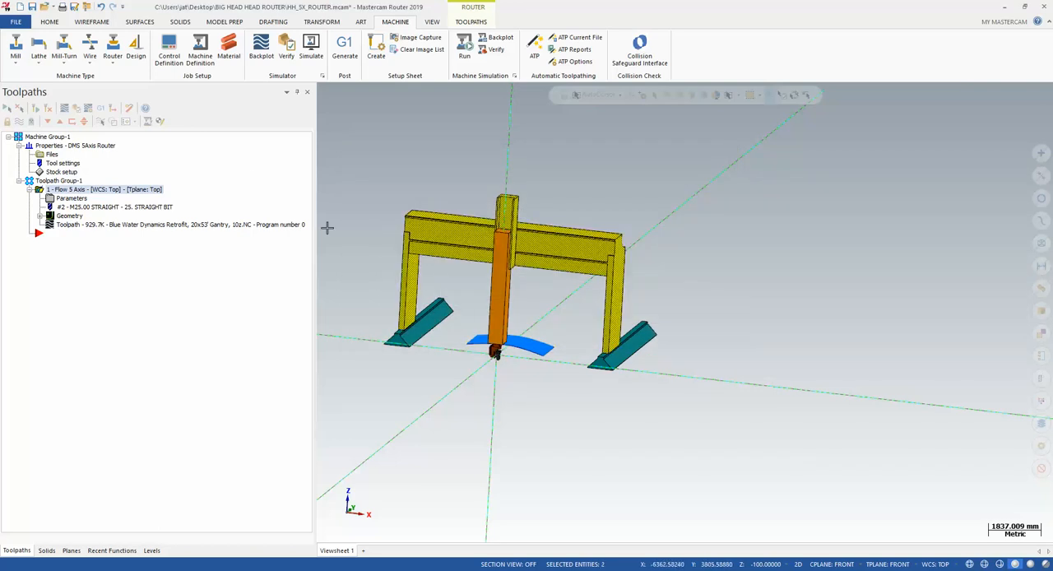
left_click(14, 21)
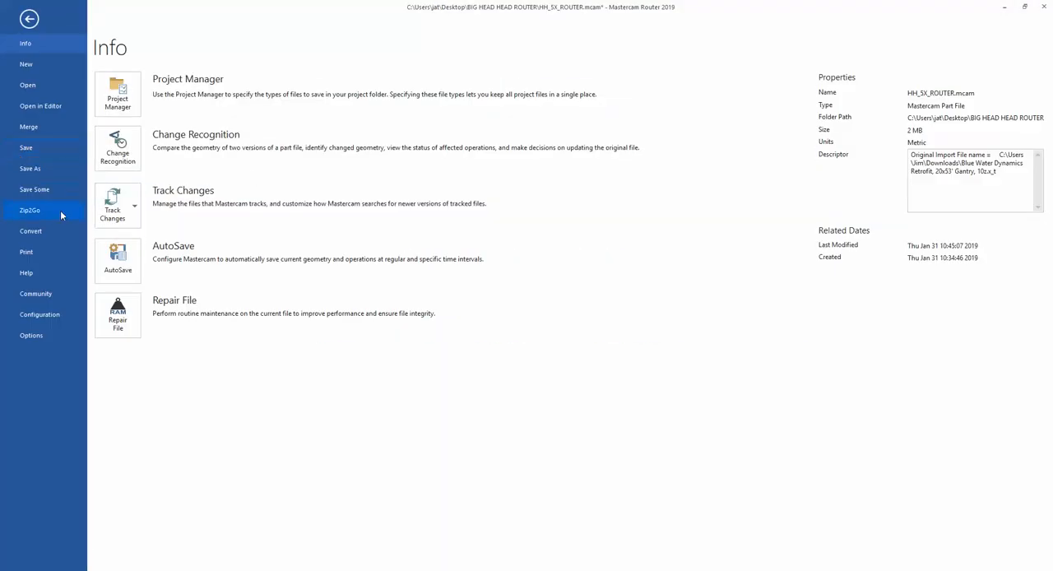
left_click(37, 189)
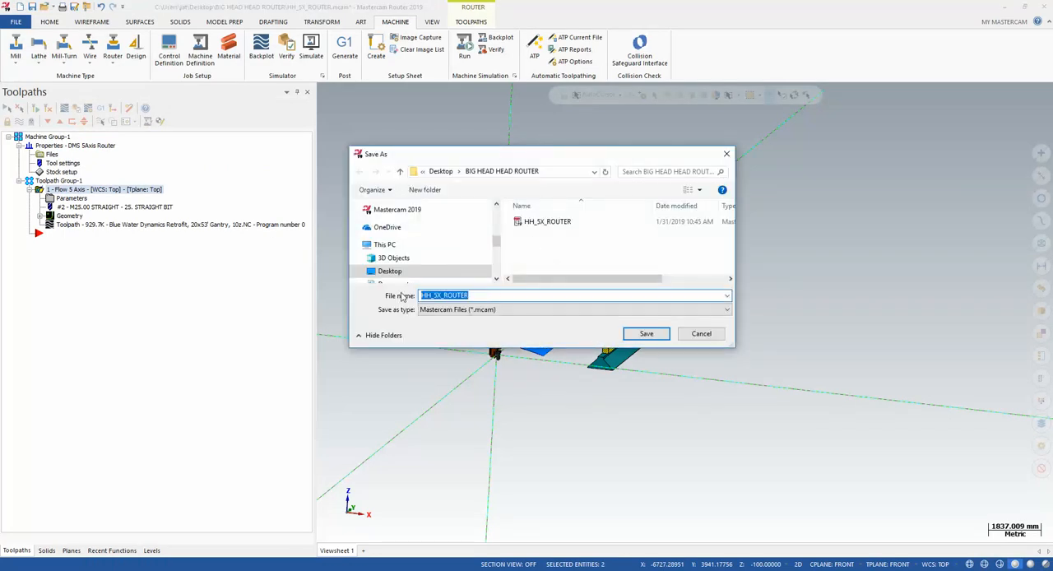
left_click(461, 309)
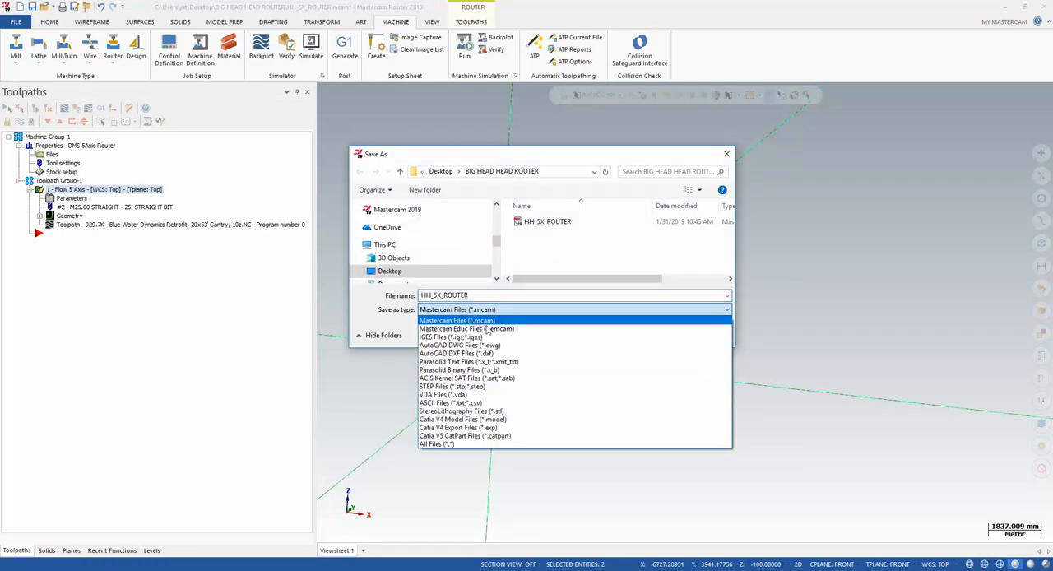
left_click(504, 411)
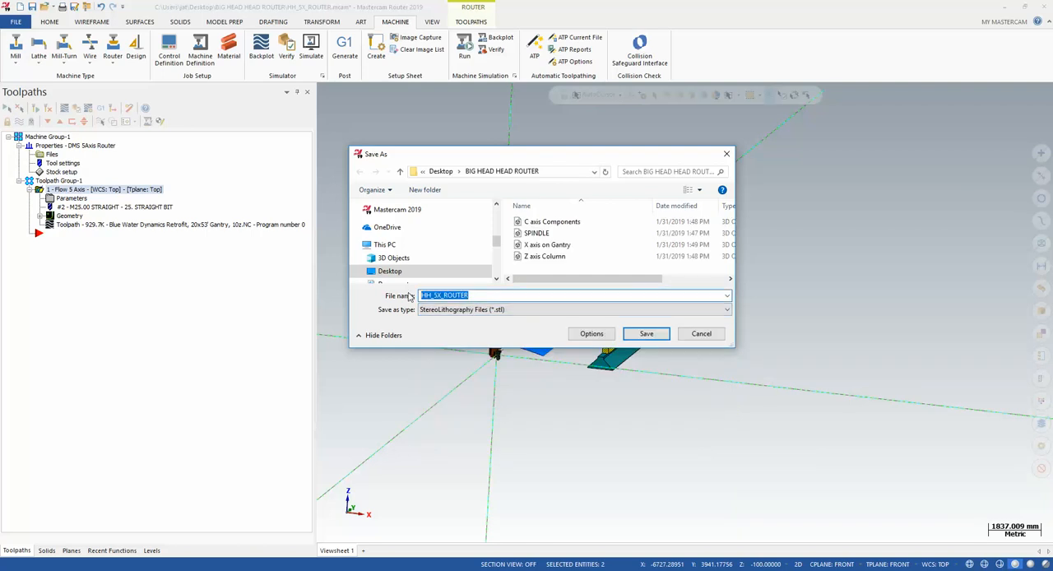
type("S")
key("BackSpace")
type("ST")
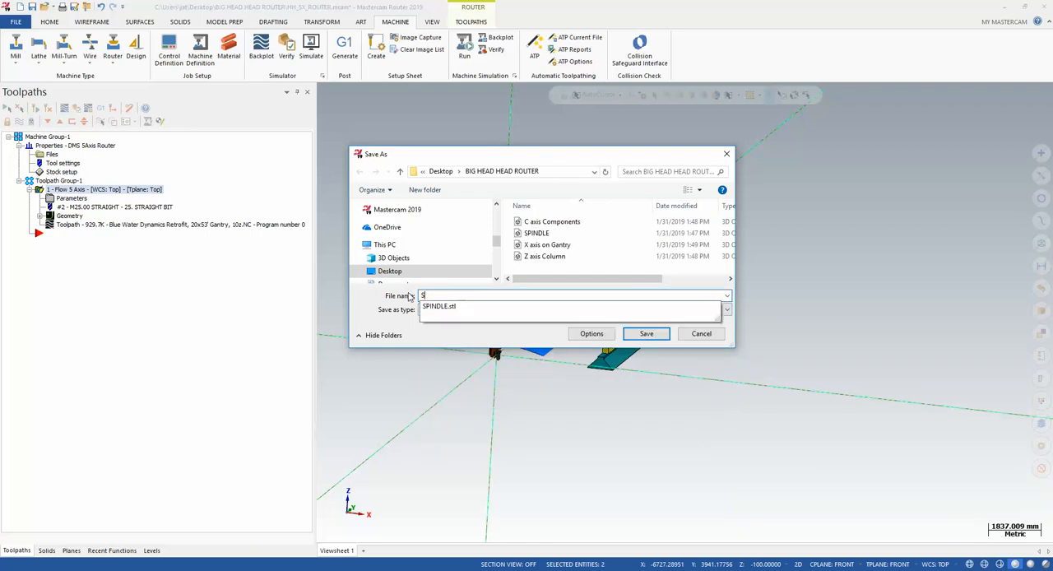
key("BackSpace")
key("BackSpace")
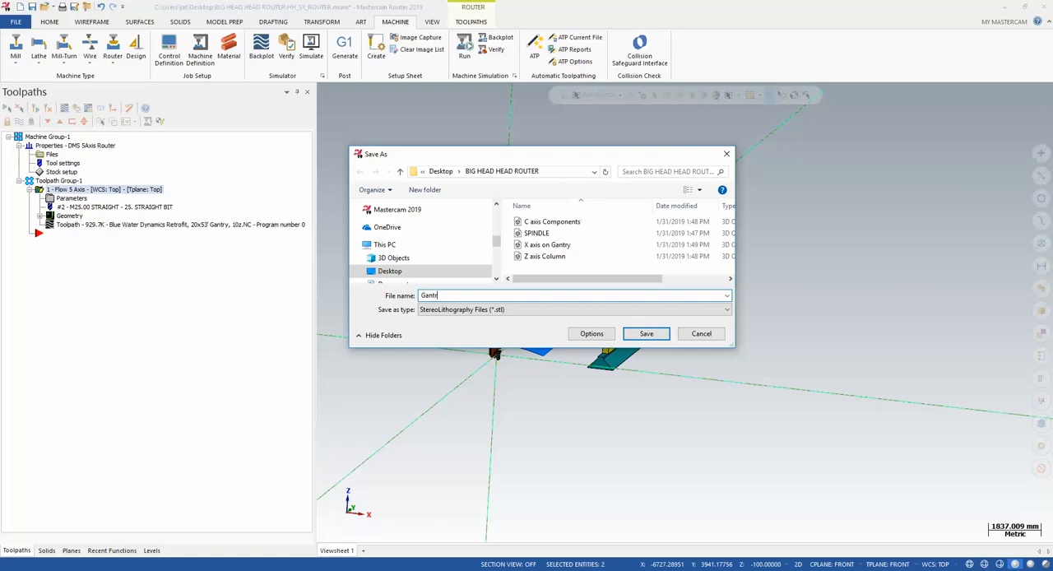
type("Gantry")
left_click(646, 334)
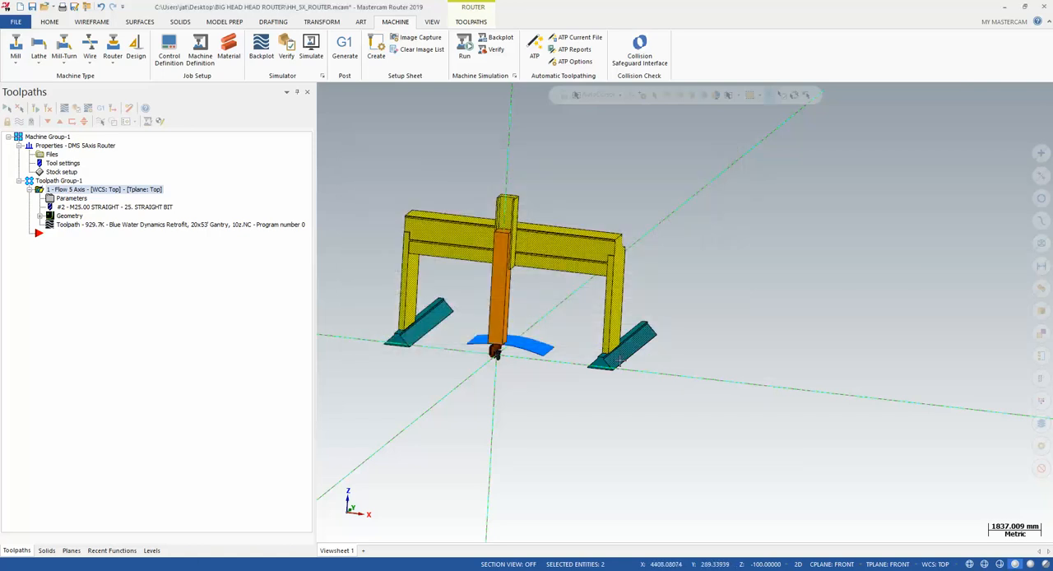
Select both teal base rails, deselect the gantry frame, and save the selection as an STL file named Base
left_click(621, 357)
left_click(413, 329)
left_click(409, 265)
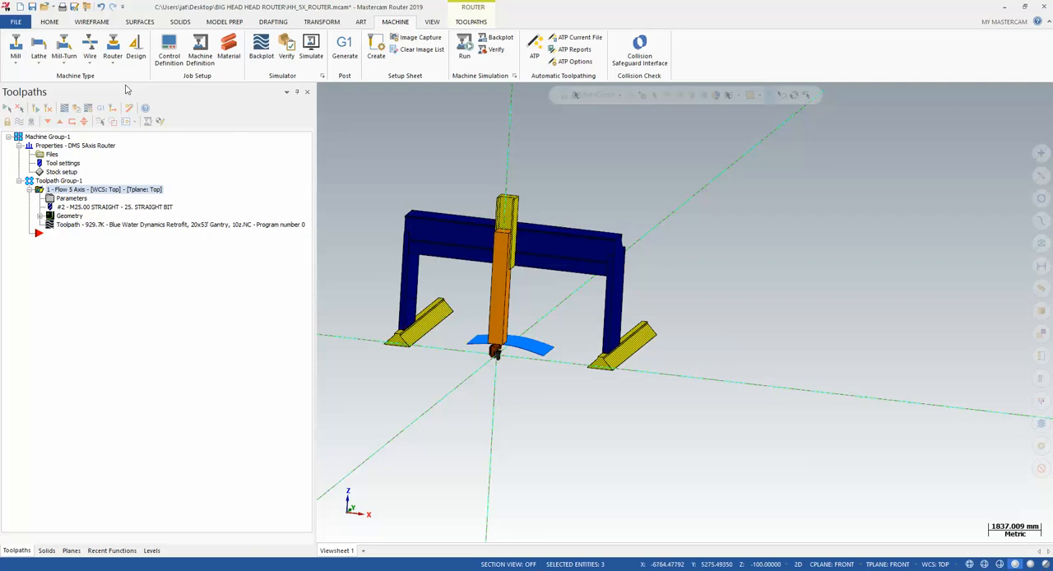
left_click(16, 22)
left_click(31, 188)
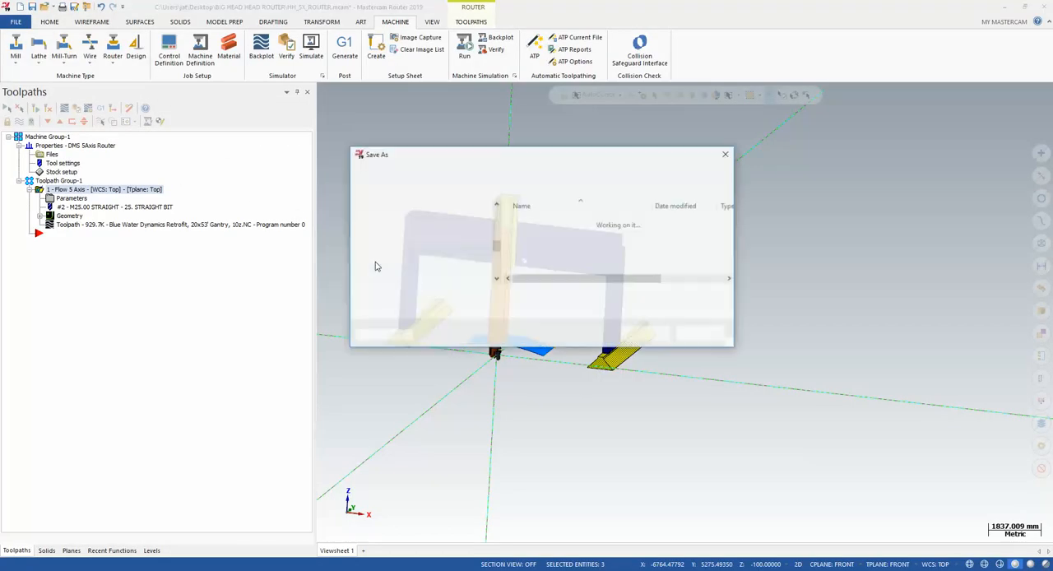
left_click(485, 310)
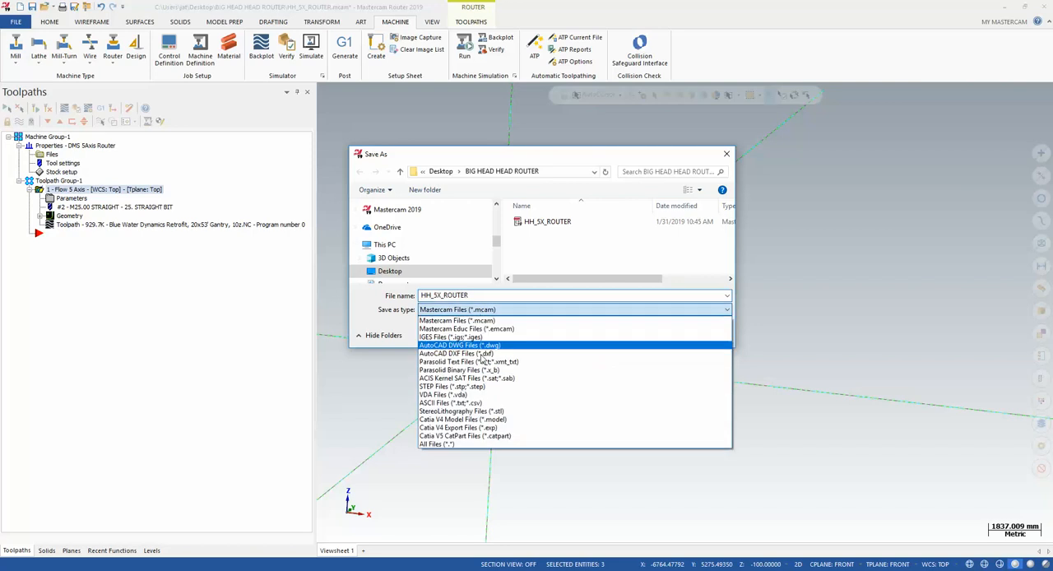
left_click(494, 411)
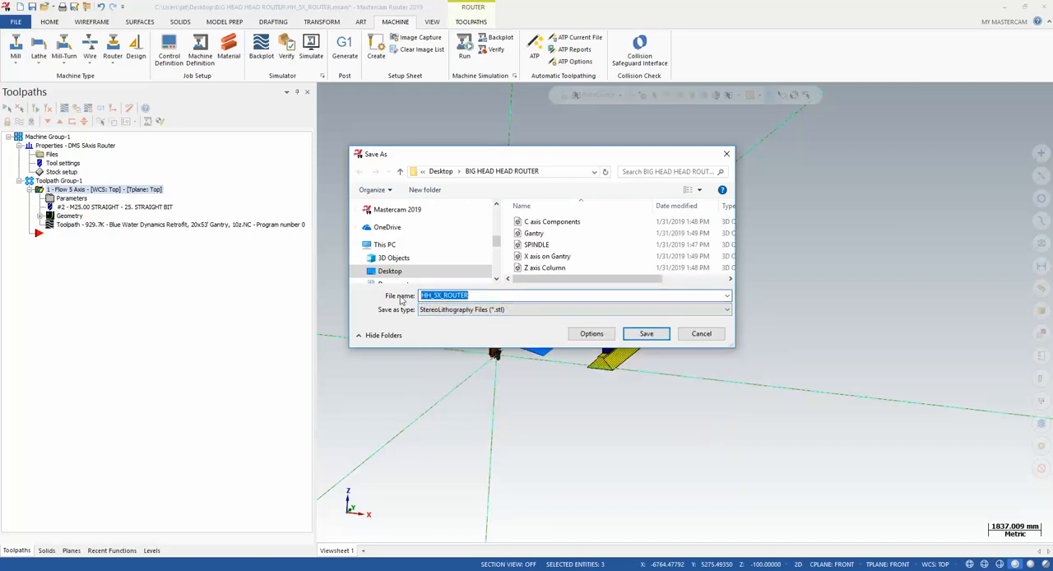
type("Base")
left_click(645, 333)
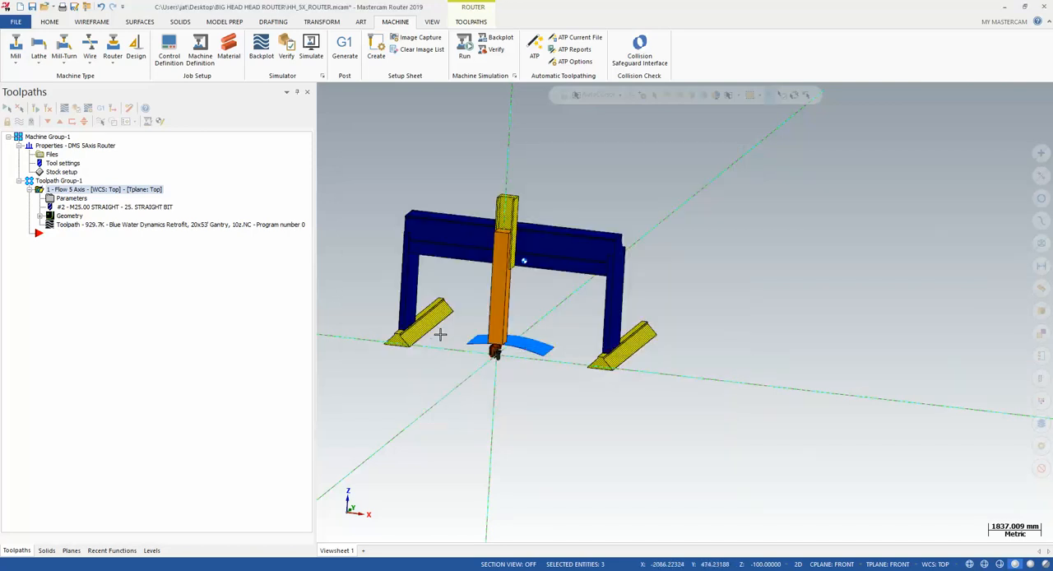
Deselect the green carriage, leaving only the two base rails selected
left_click(507, 221)
left_click(426, 327)
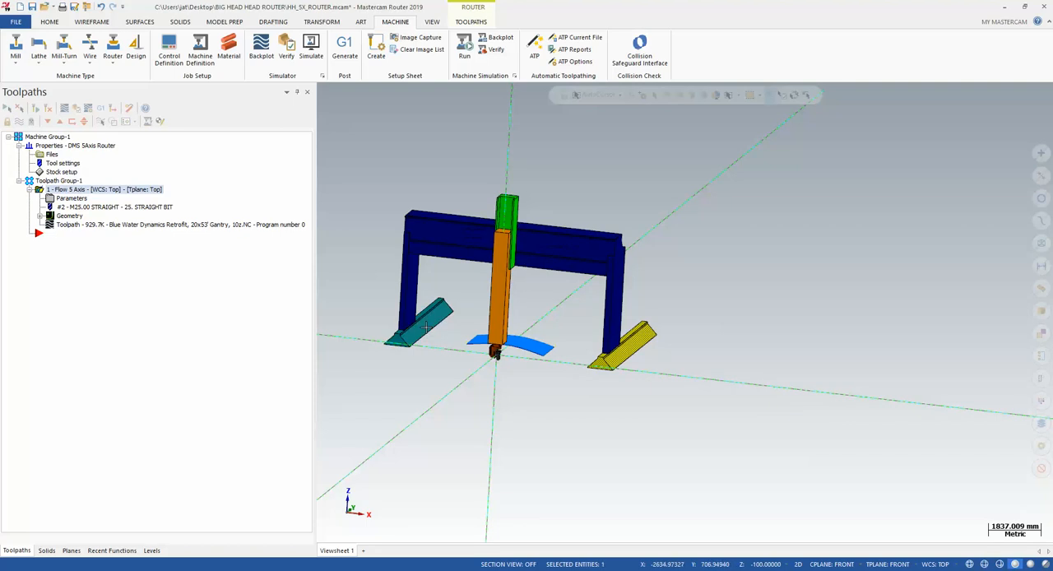
left_click(615, 350)
left_click(609, 355)
left_click(423, 323)
Save the two selected base rails as STL, replacing the existing Base file
left_click(18, 22)
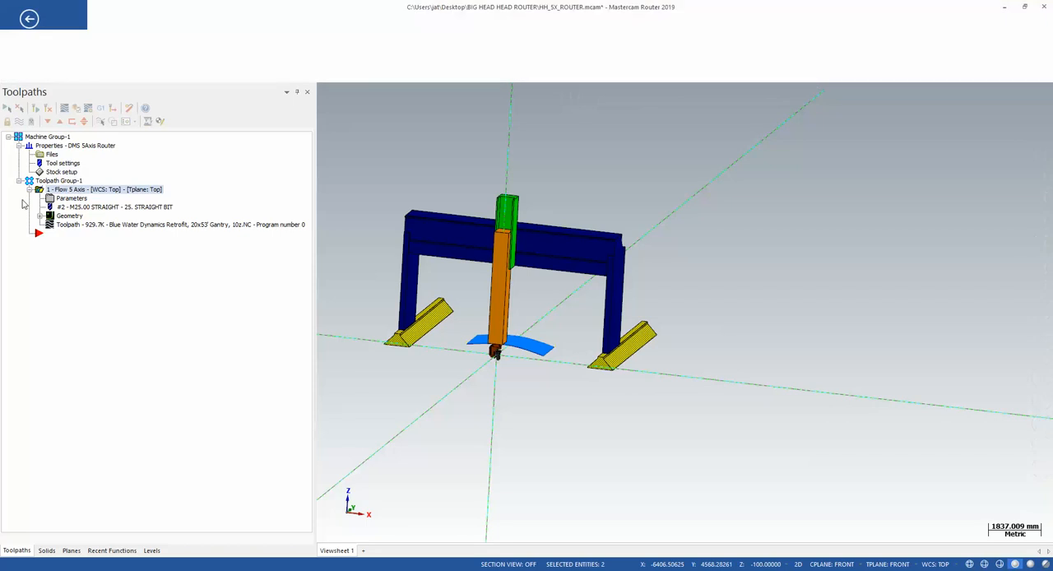
left_click(34, 190)
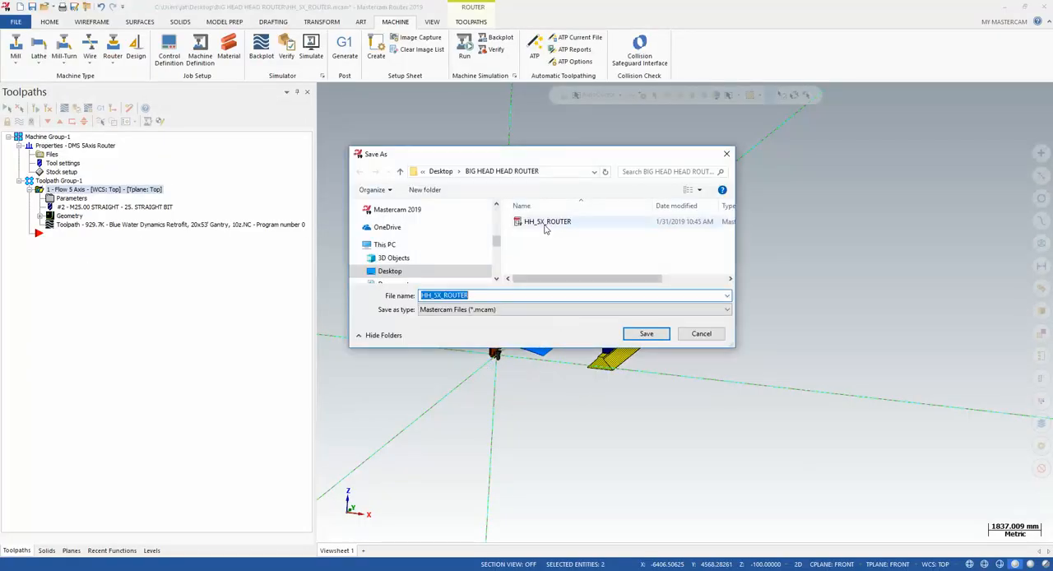
left_click(497, 310)
left_click(476, 404)
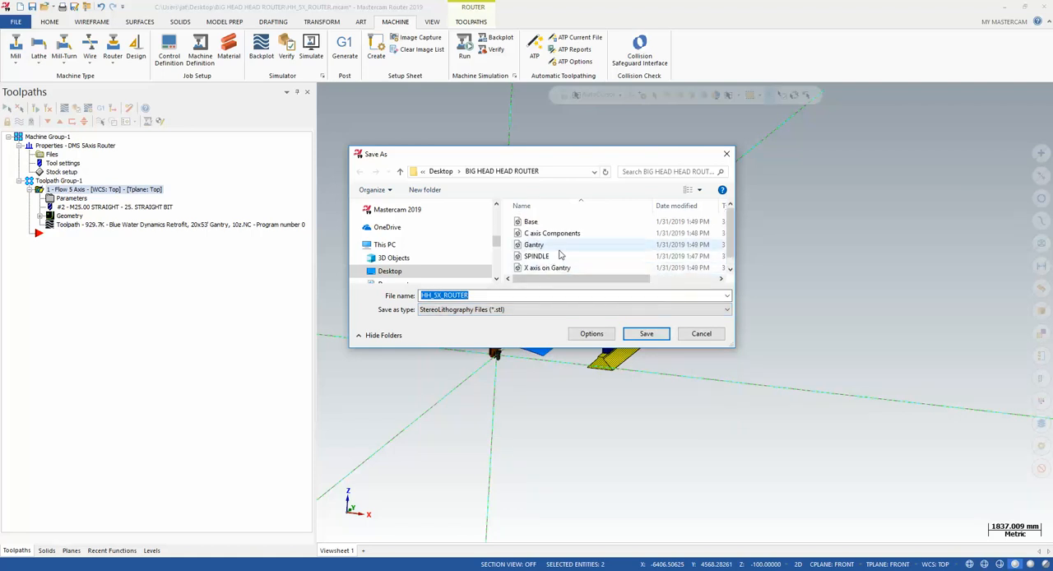
left_click(545, 223)
left_click(645, 333)
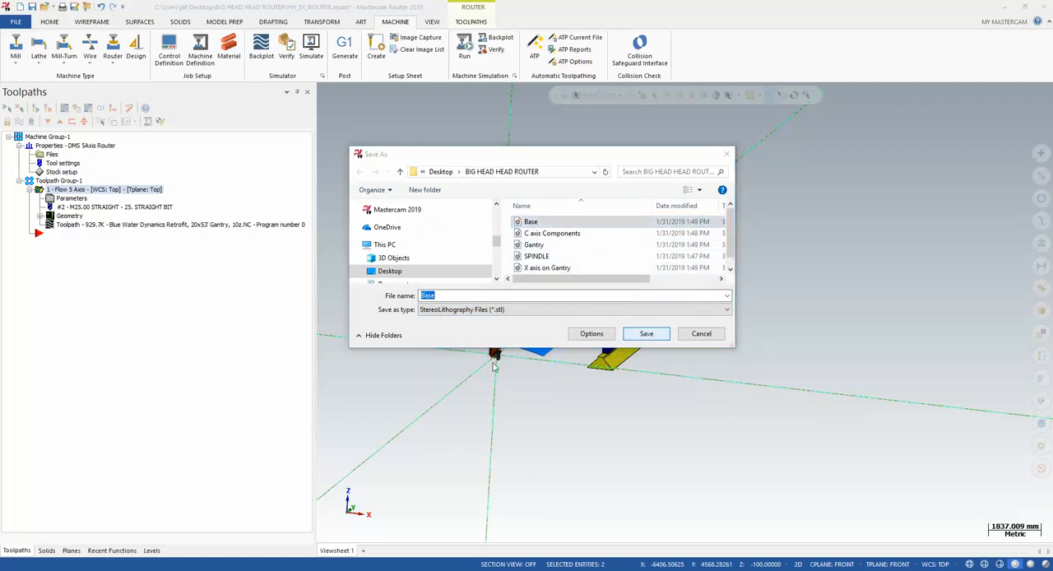
left_click(552, 292)
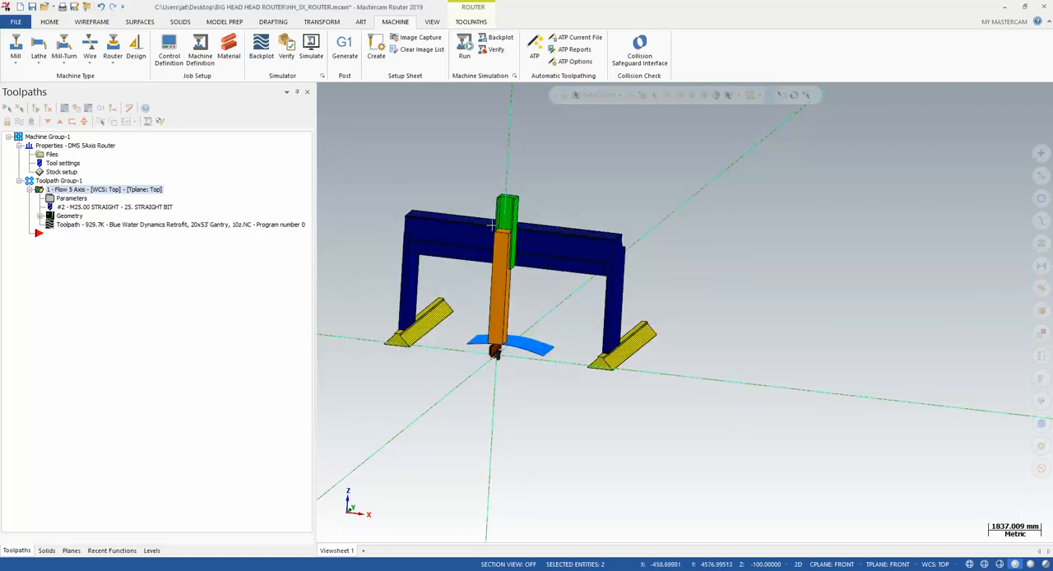
Select the gantry frame alone, without the base rails, and save it as STL, replacing the existing Gantry file
left_click(419, 312)
left_click(625, 346)
left_click(613, 296)
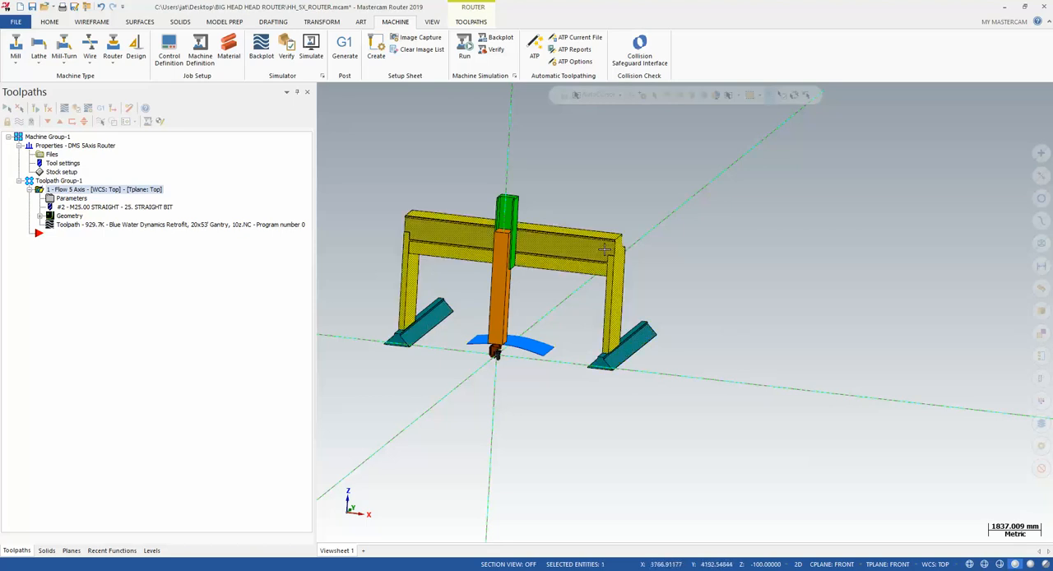
left_click(15, 22)
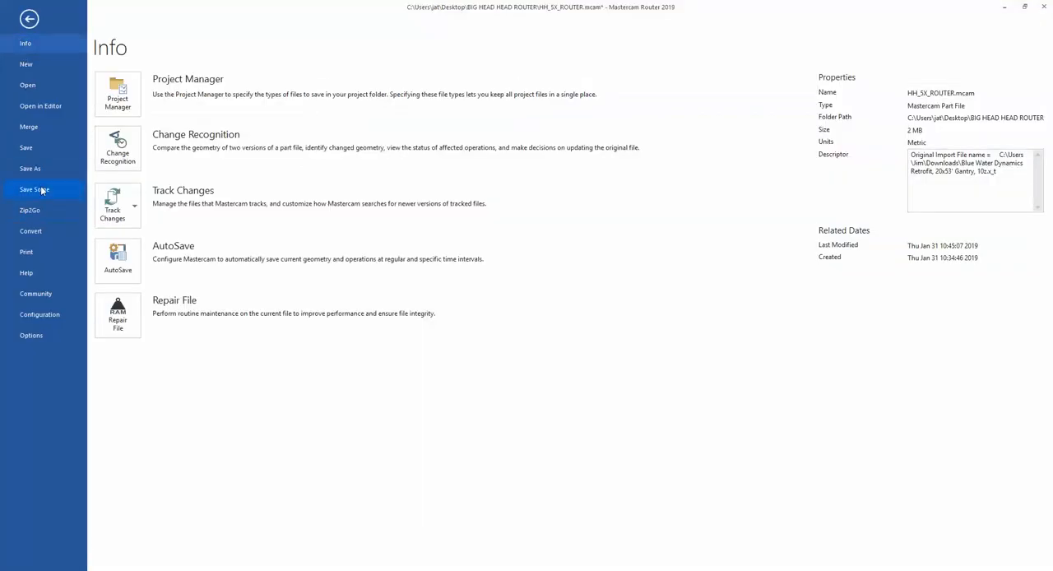
left_click(35, 189)
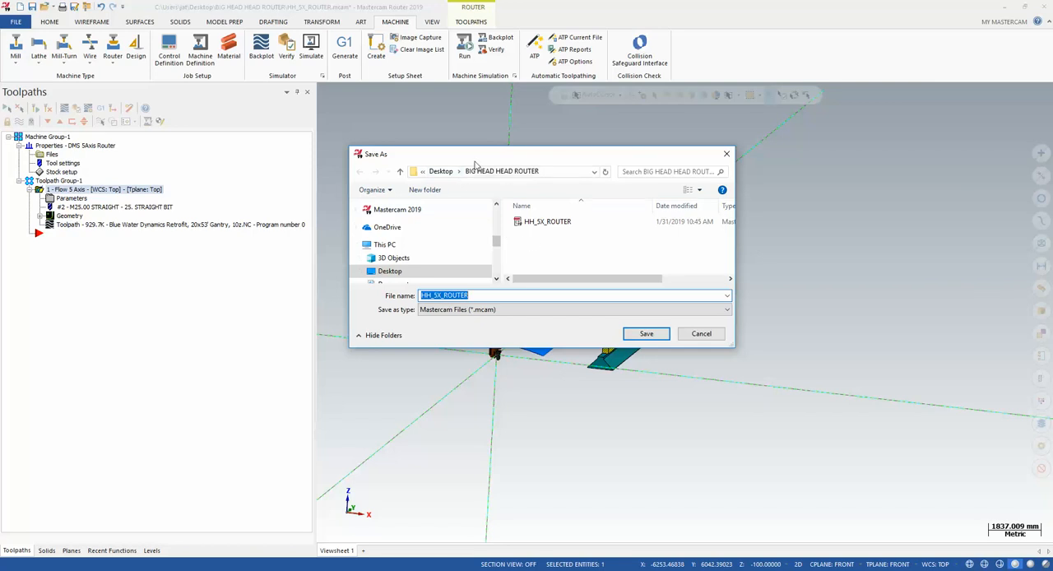
left_click(493, 309)
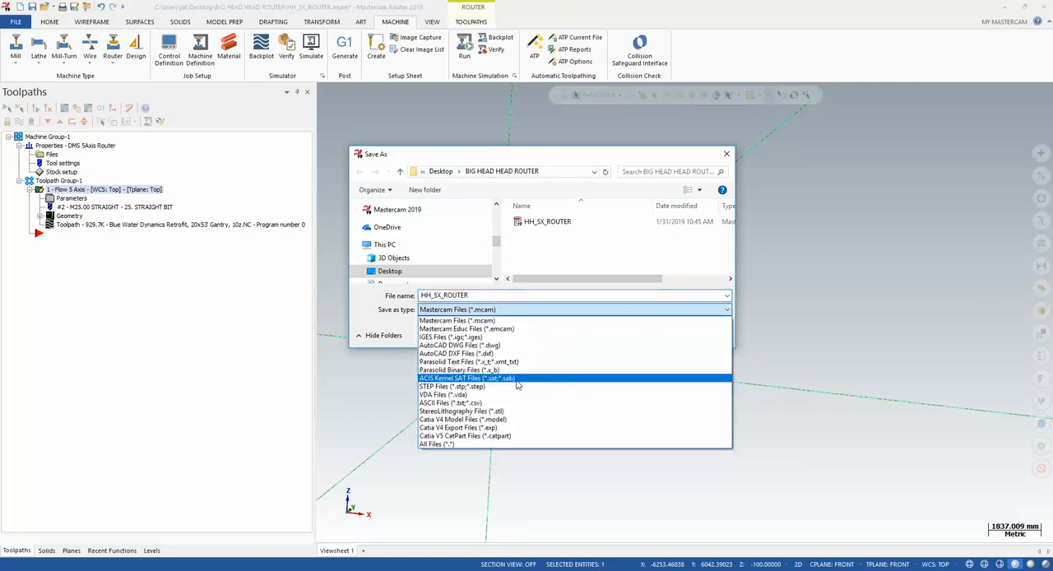
left_click(498, 409)
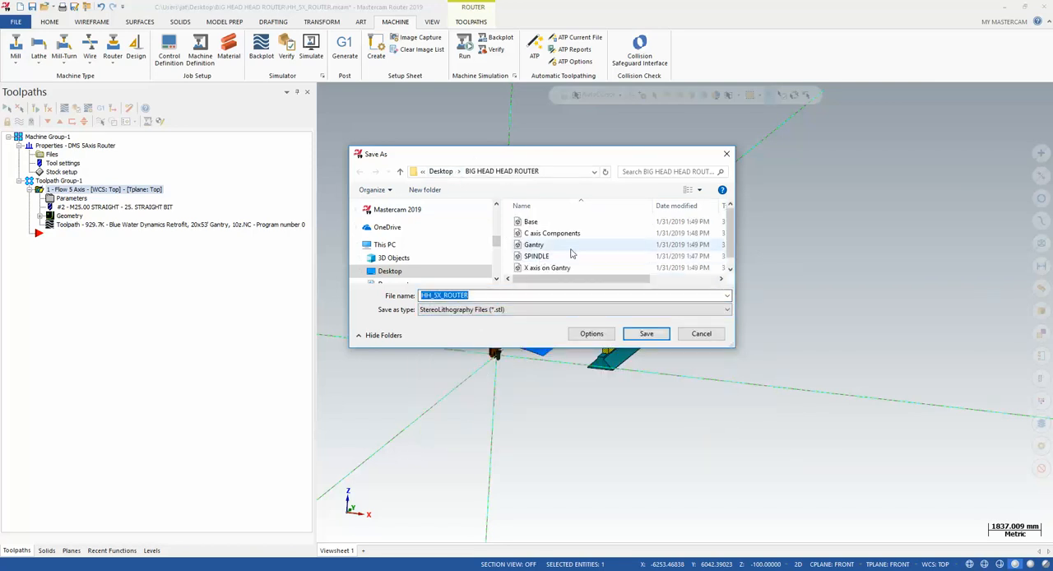
scroll(547, 239, "down", 1)
left_click(534, 234)
left_click(647, 333)
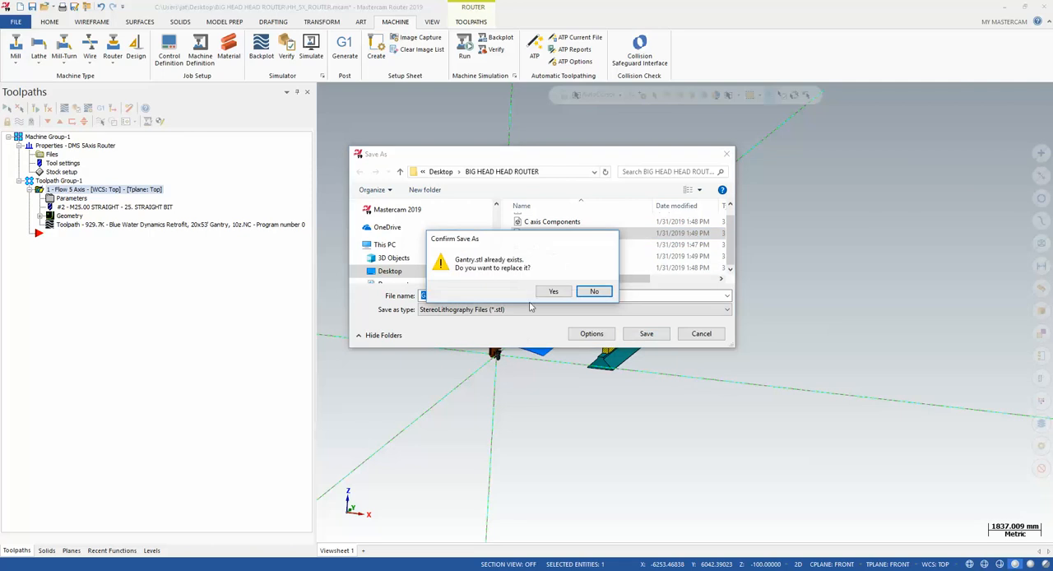
left_click(543, 291)
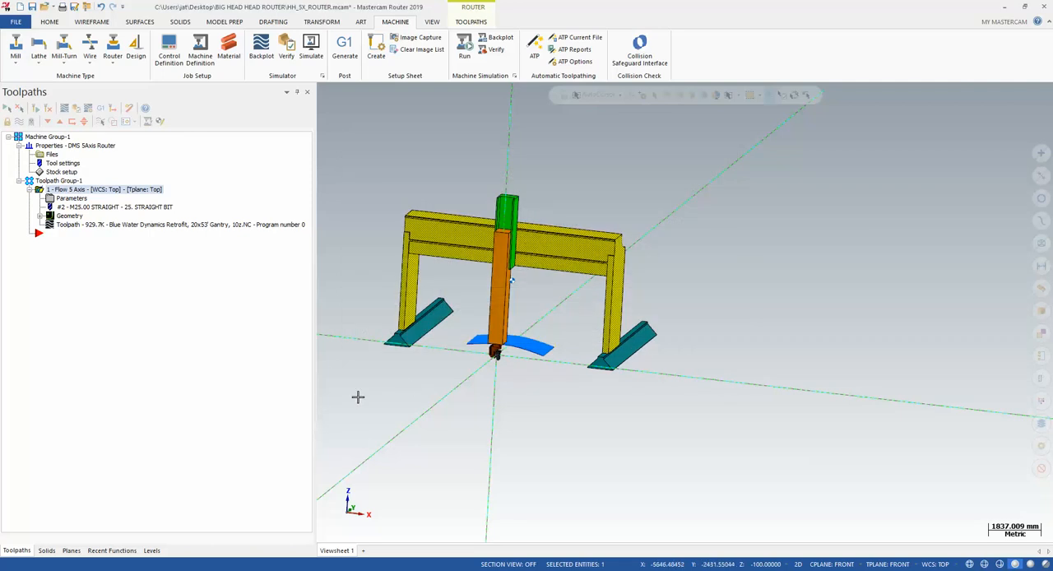
Switch to Machine Simulation, run the toolpath on the current machine to examine its motion, and pause the simulation
mouse_move(633, 567)
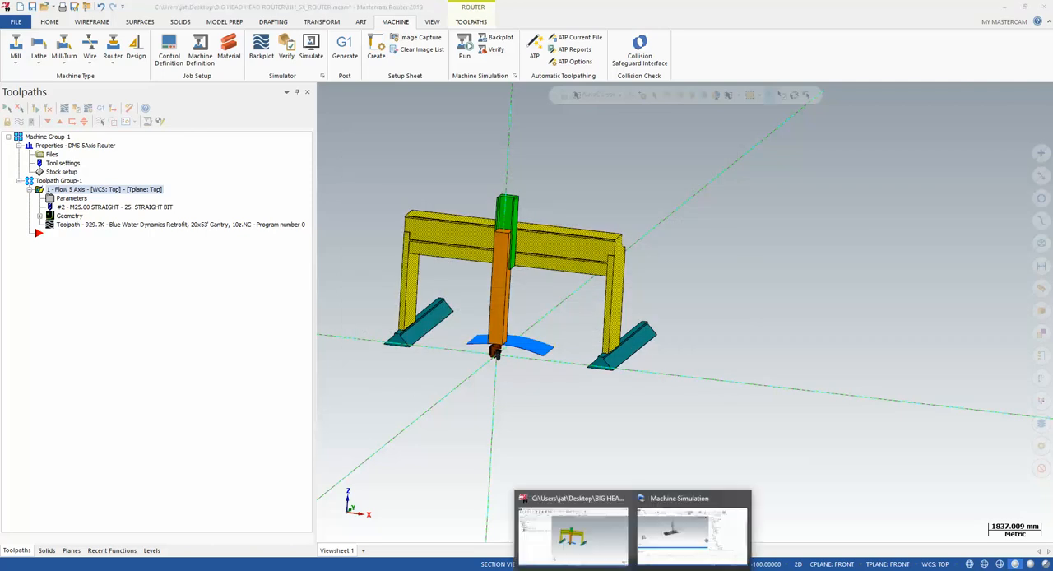
left_click(687, 526)
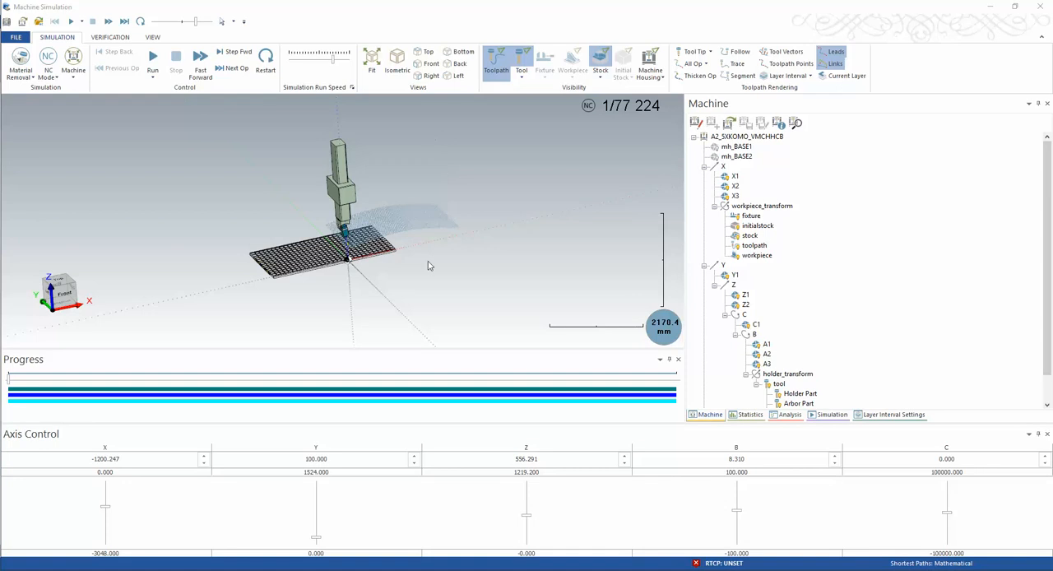
scroll(355, 244, "up", 7)
middle_click_drag(355, 244, 383, 226)
scroll(306, 222, "down", 7)
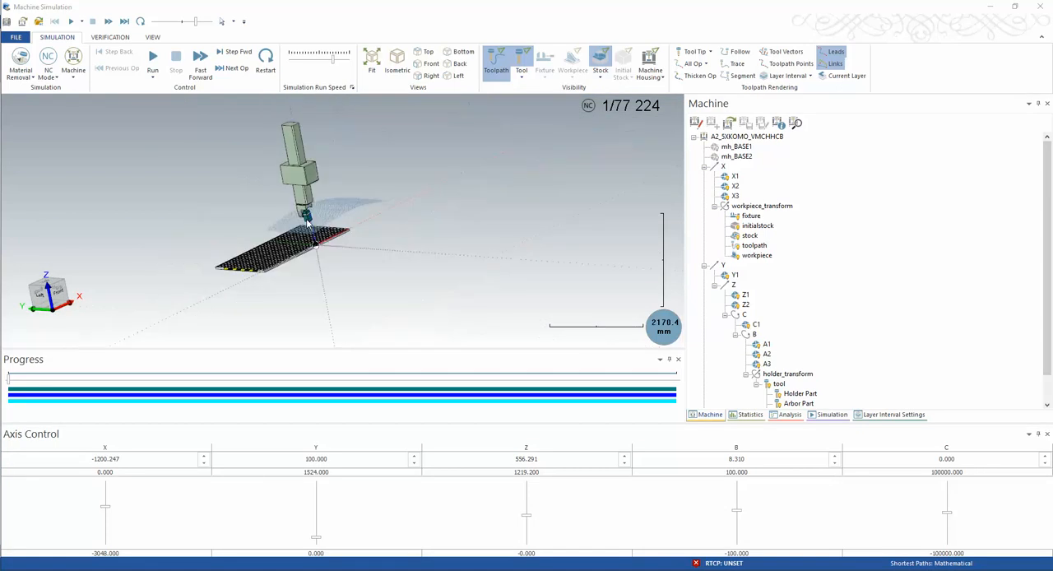
left_click(156, 66)
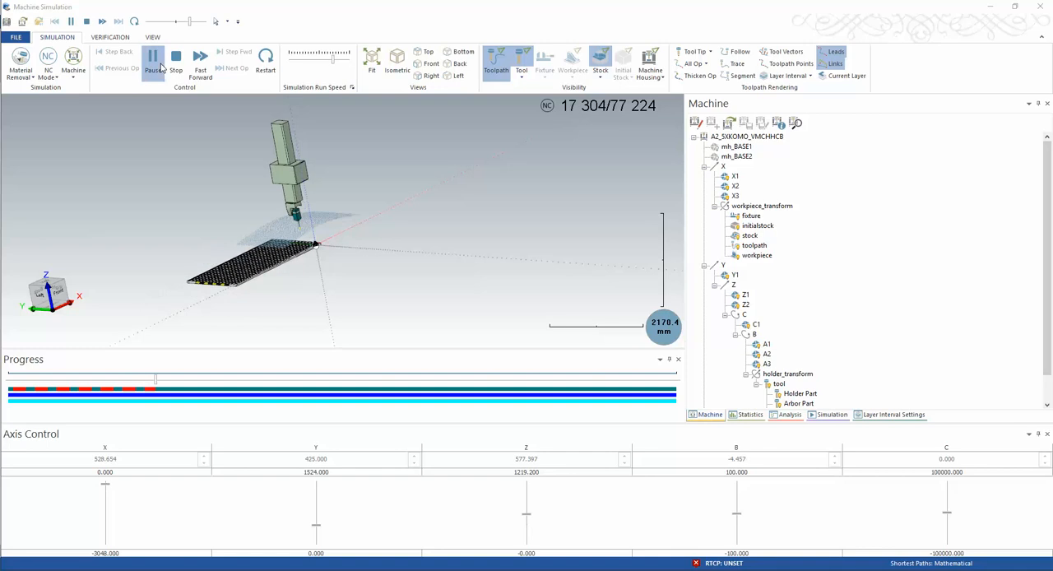
left_click(162, 68)
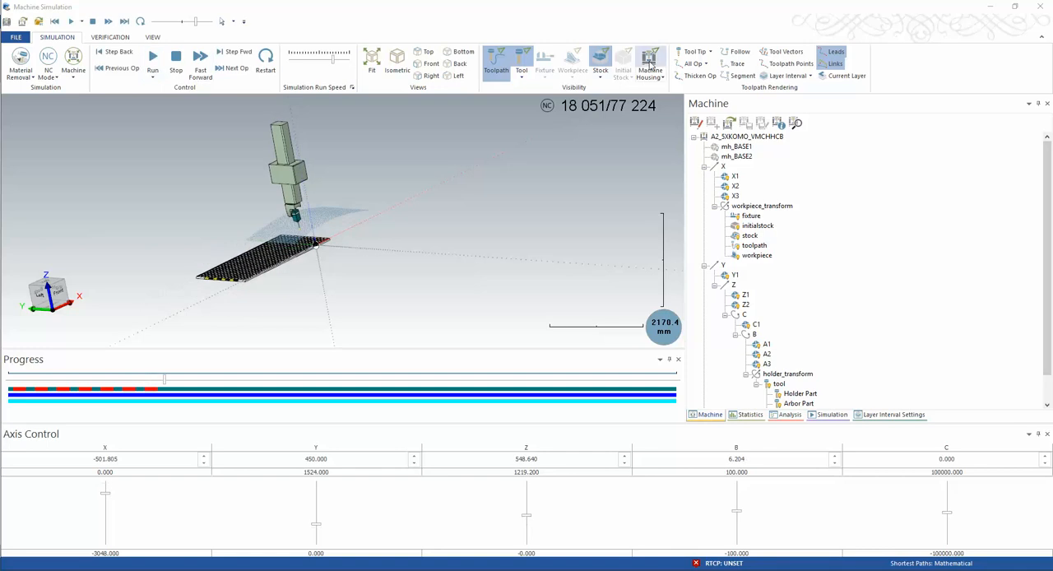
Enable machine editing, start a new machine definition, and add a workpiece set under its root
left_click(698, 127)
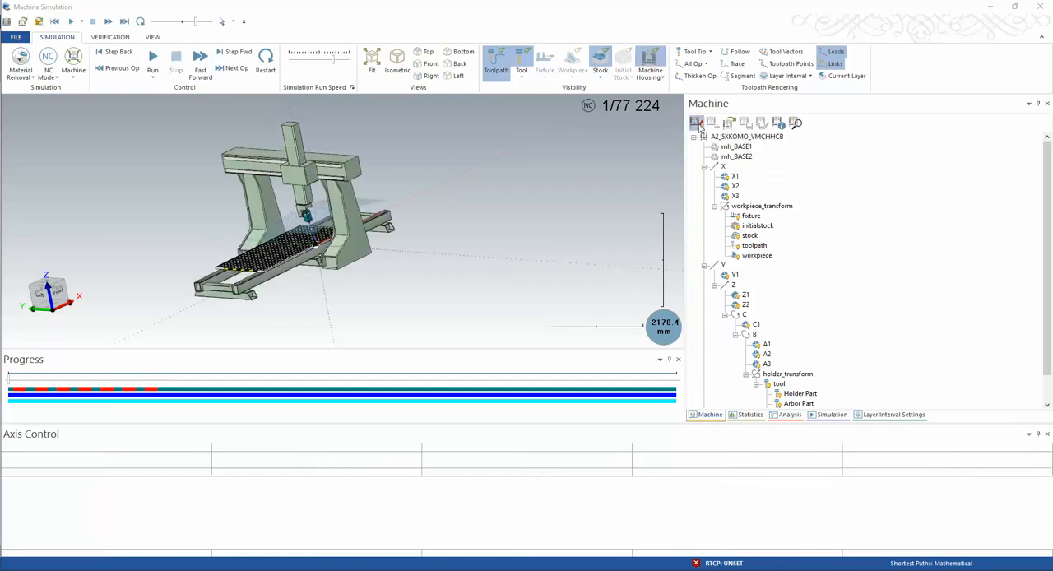
left_click(712, 124)
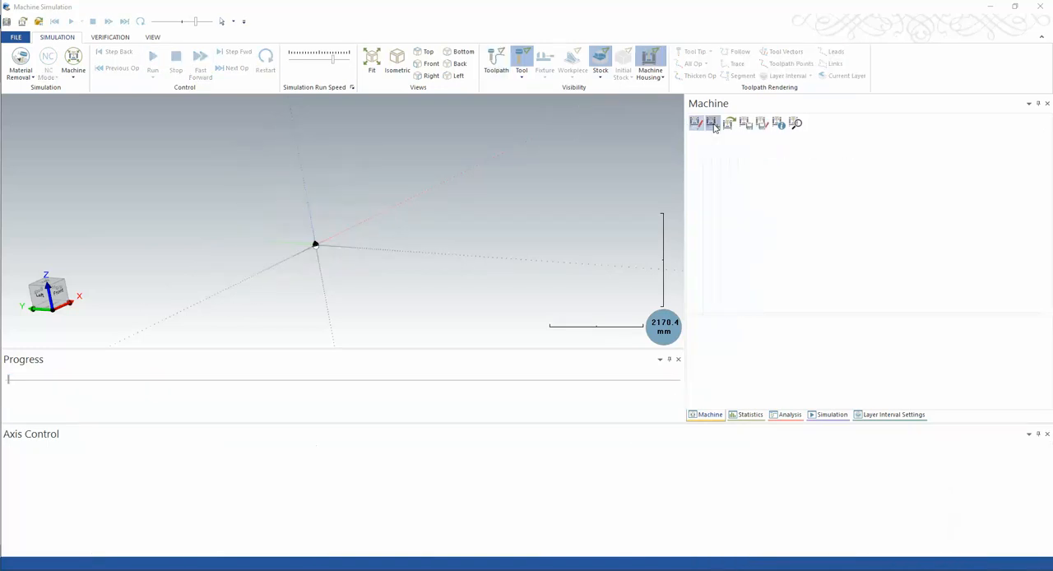
right_click(721, 138)
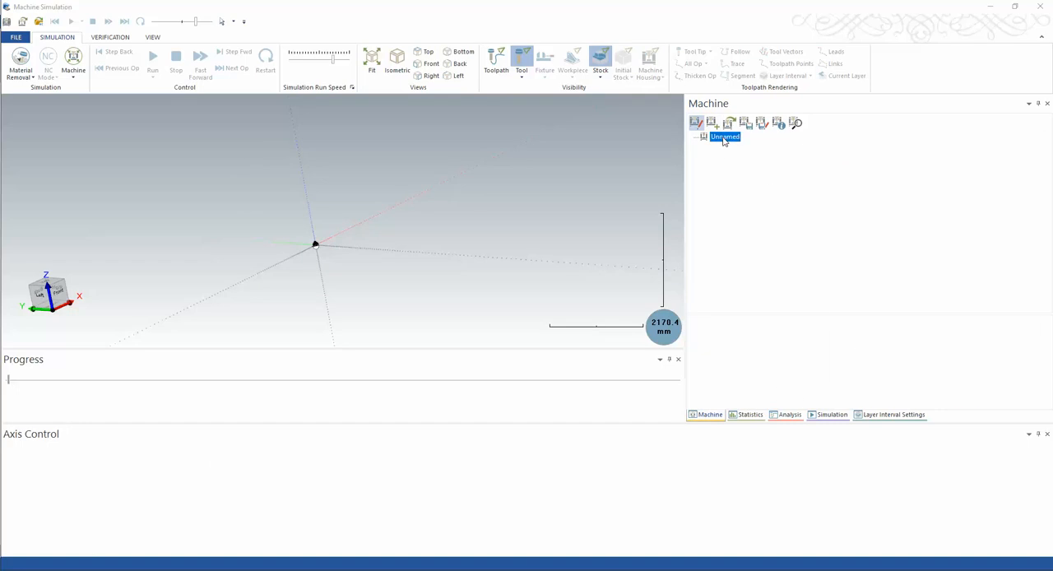
left_click(709, 163)
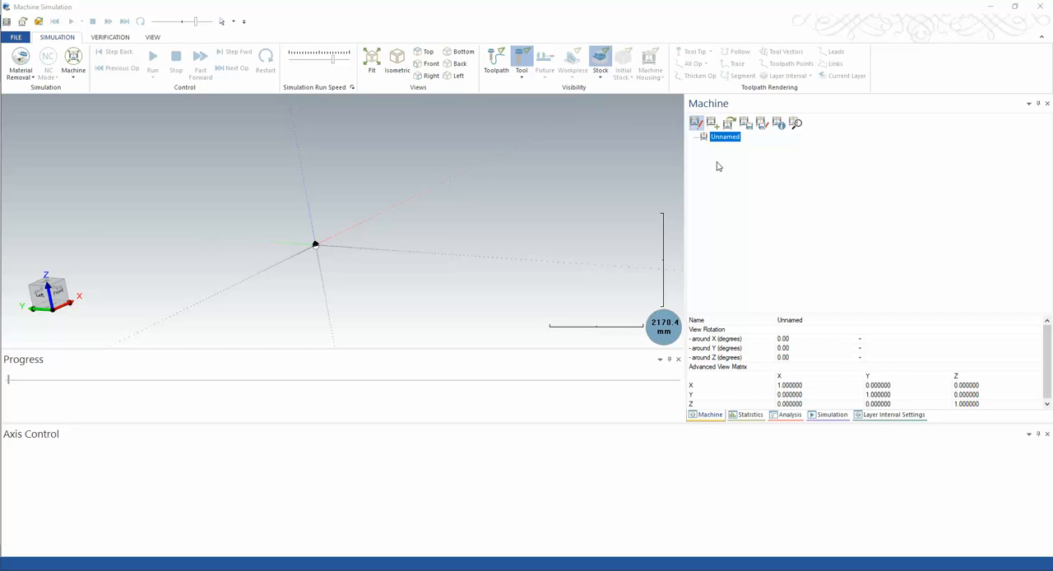
right_click(723, 140)
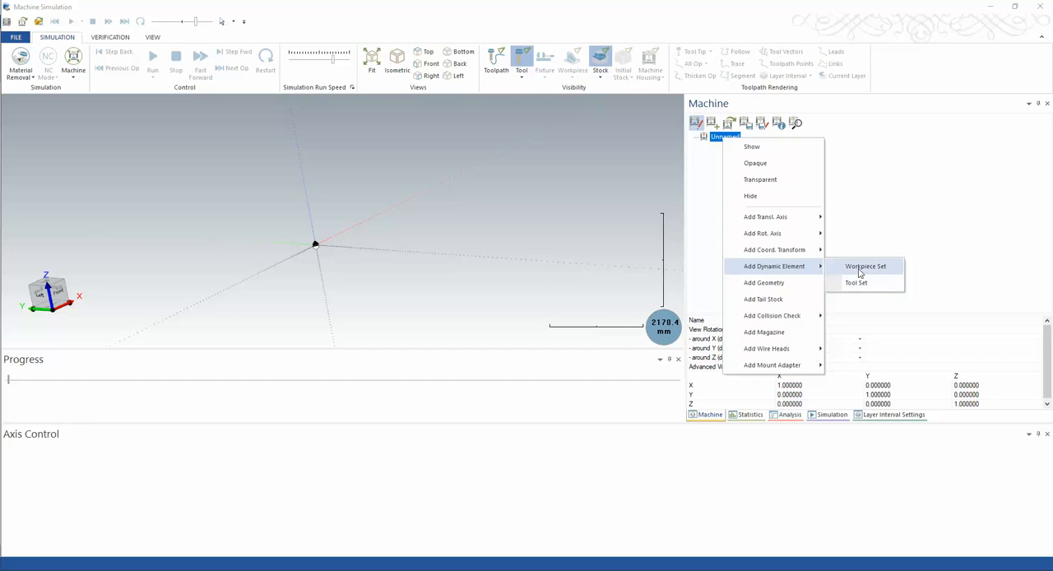
left_click(859, 269)
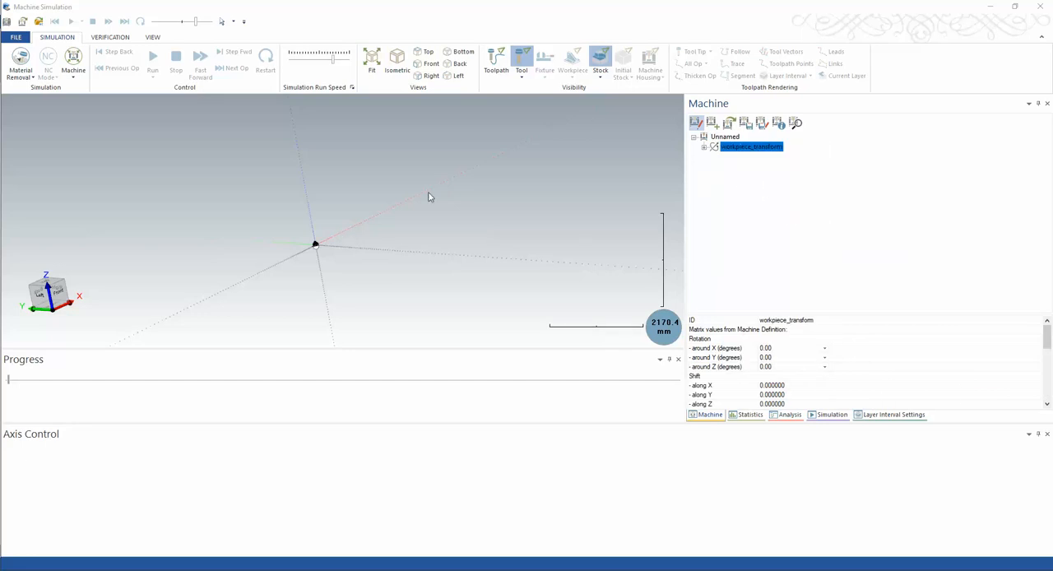
Add a Y translational axis under workpiece_transform in the new machine's tree
right_click(740, 151)
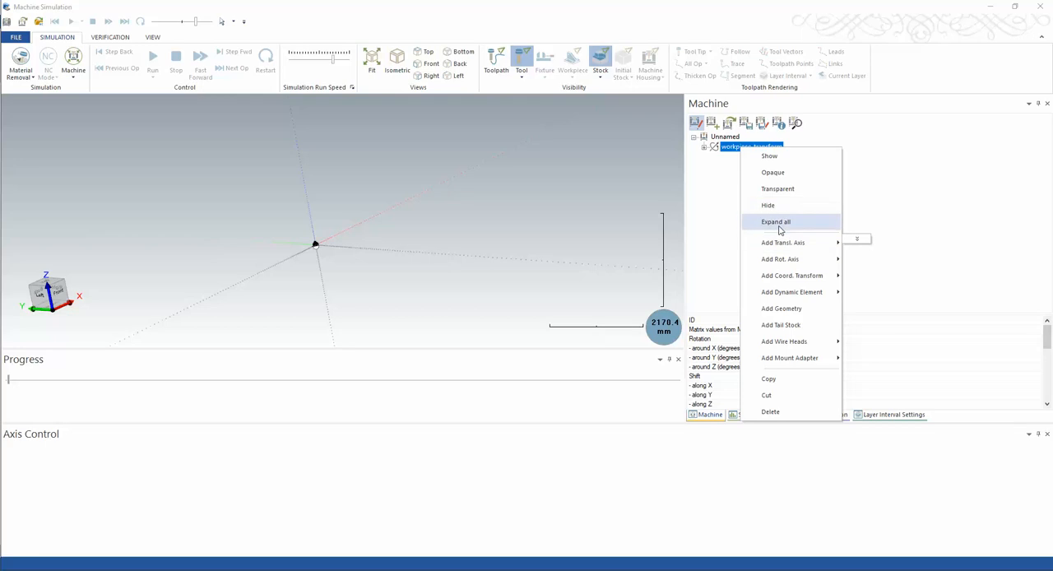
mouse_move(781, 262)
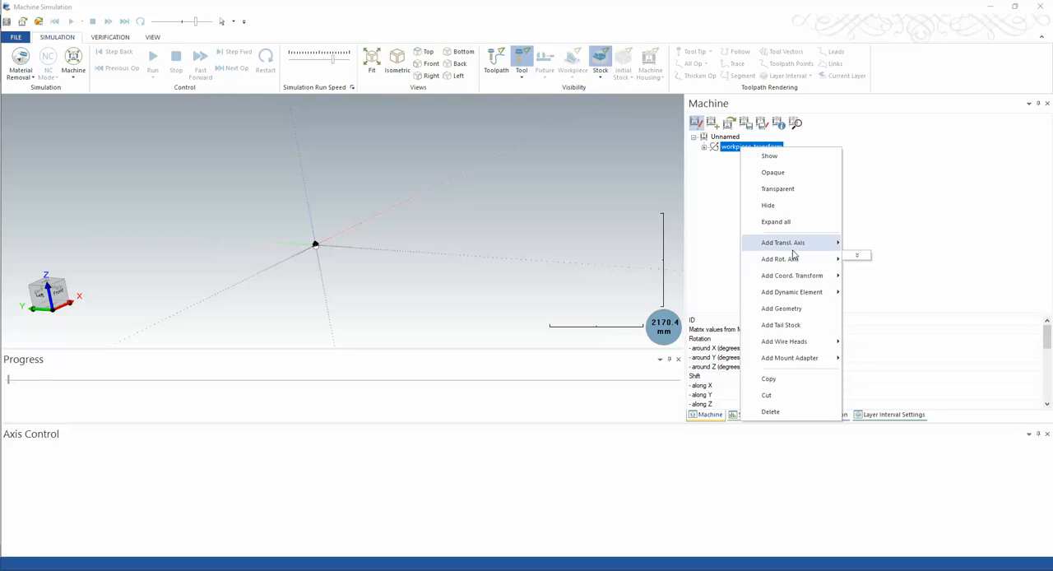
mouse_move(822, 244)
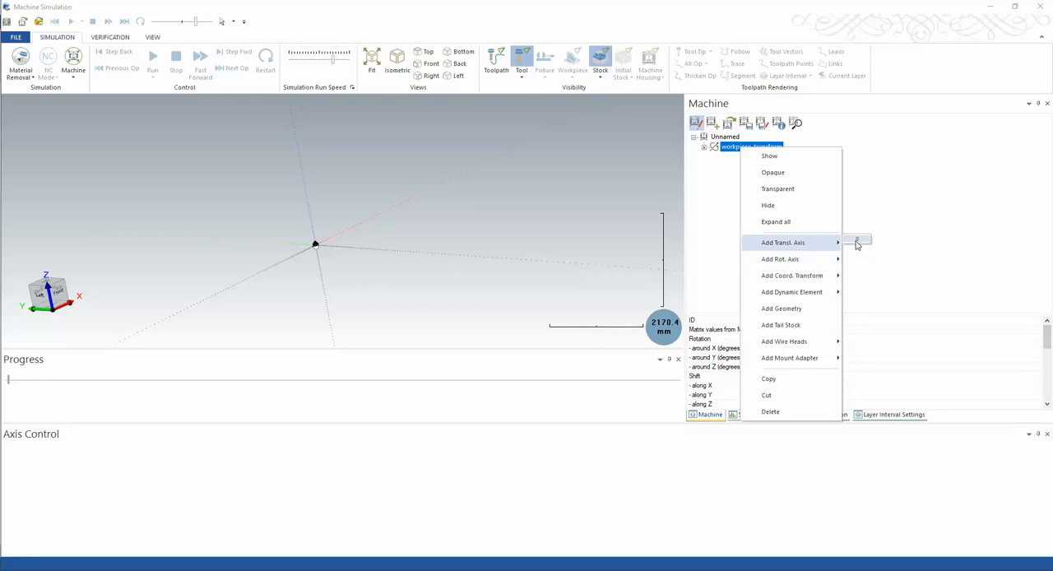
left_click(872, 258)
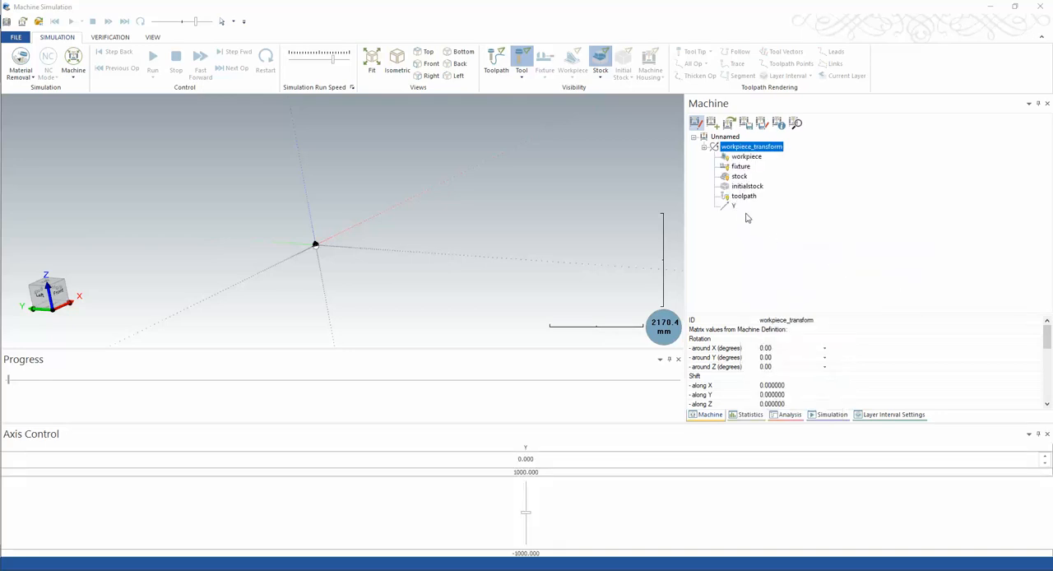
Attach the Gantry STL from the BIG HEAD HEAD ROUTER folder on the Desktop as geometry of the Y axis
left_click(734, 207)
right_click(735, 208)
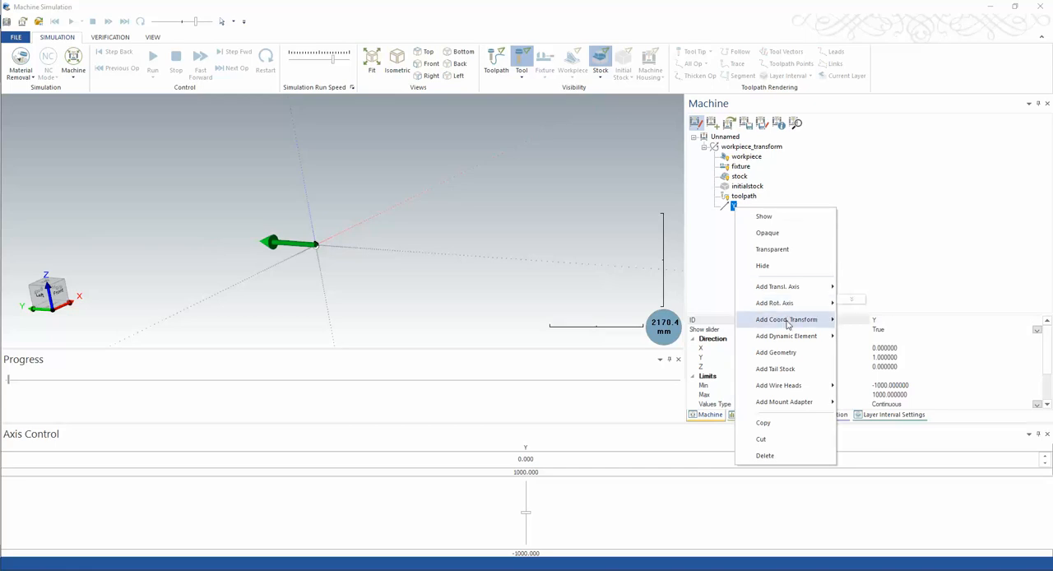
left_click(796, 352)
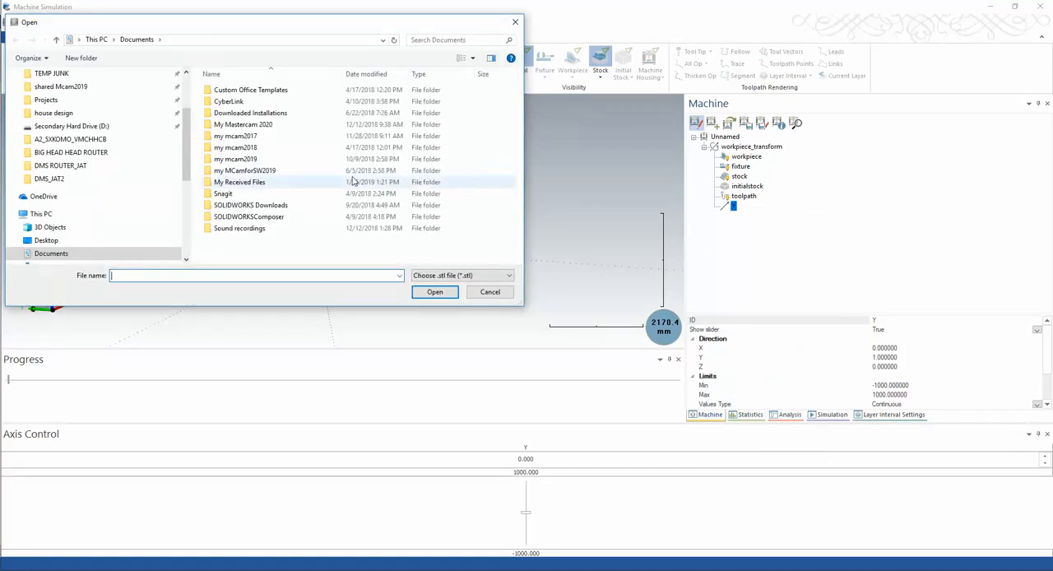
scroll(190, 148, "up", 1)
scroll(186, 135, "up", 3)
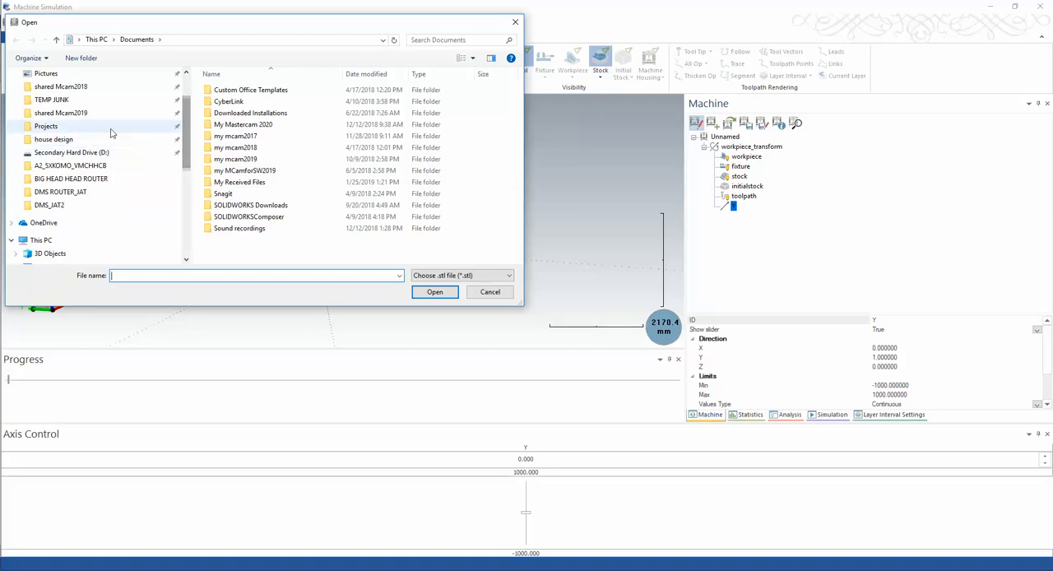
left_click(46, 95)
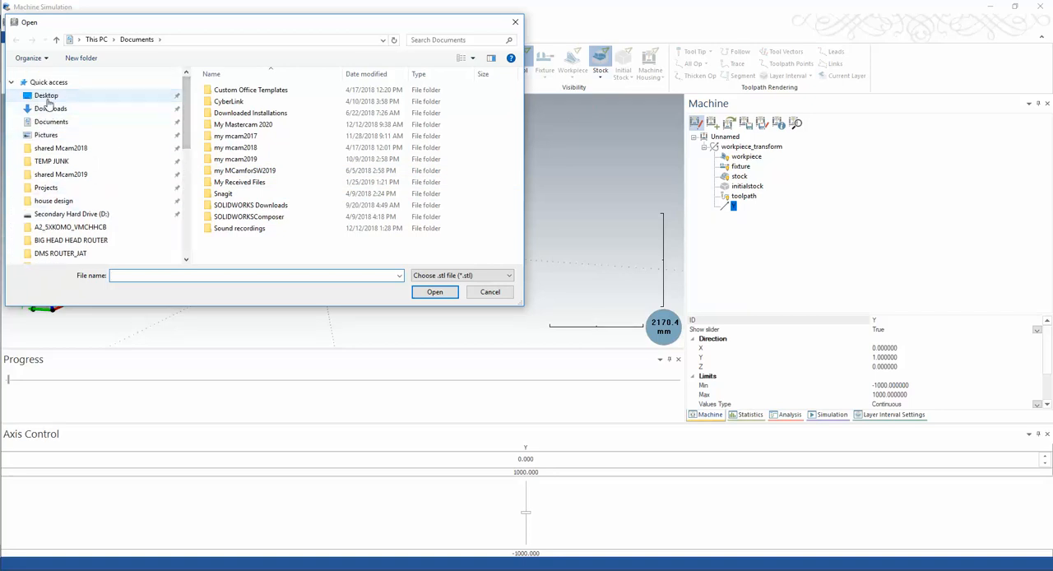
double_click(231, 120)
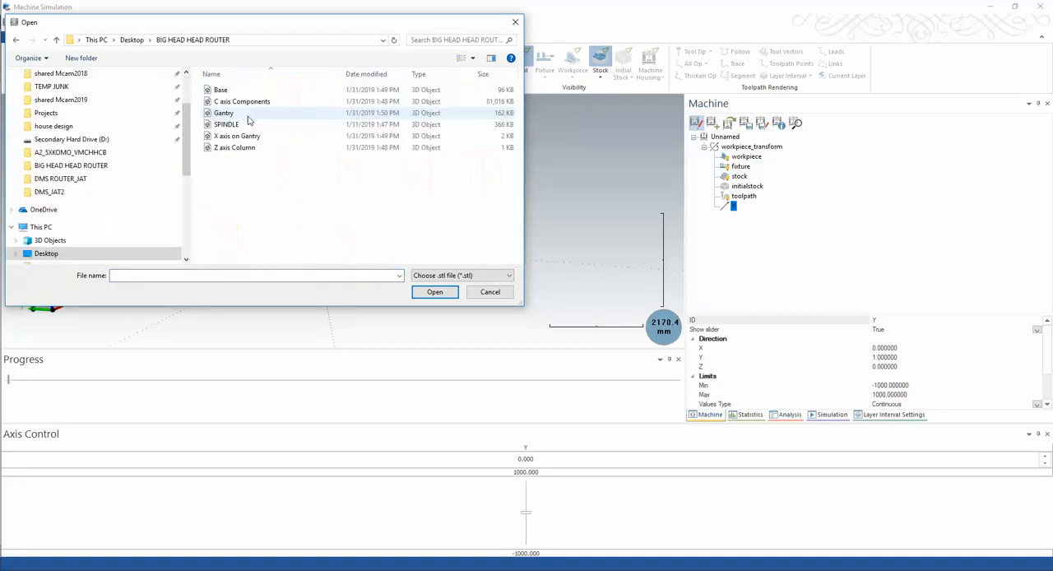
left_click(225, 113)
double_click(224, 115)
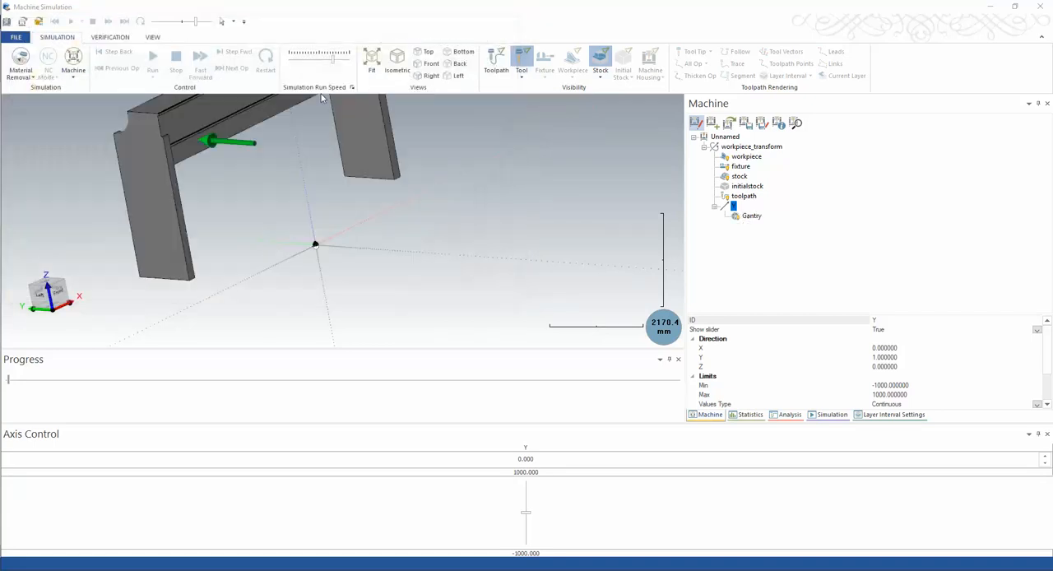
scroll(461, 230, "down", 6)
middle_click_drag(494, 235, 322, 271)
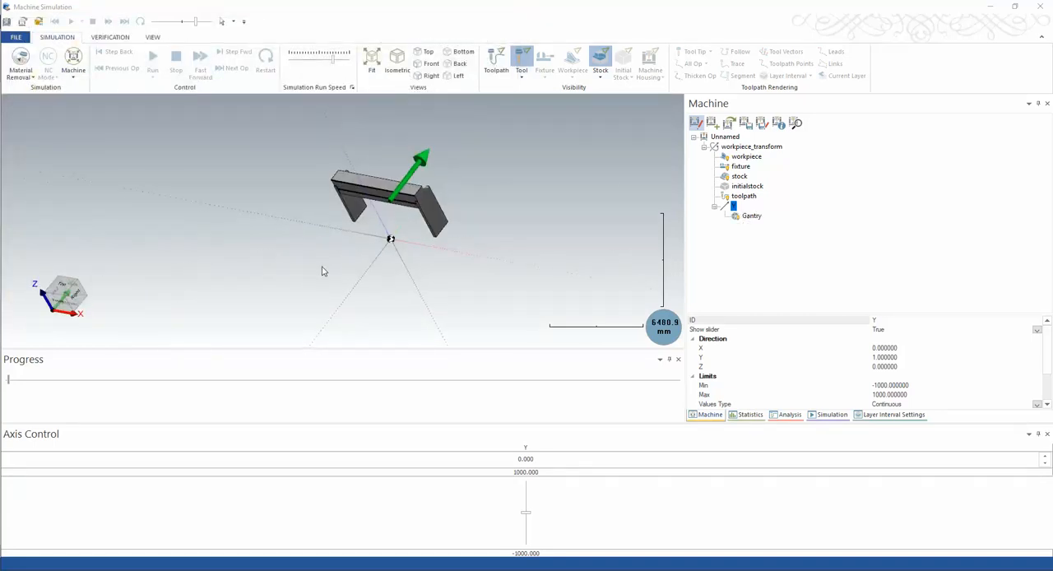
Add an X translational axis under the Y axis and attach the X axis on Gantry STL to it as geometry
right_click(734, 209)
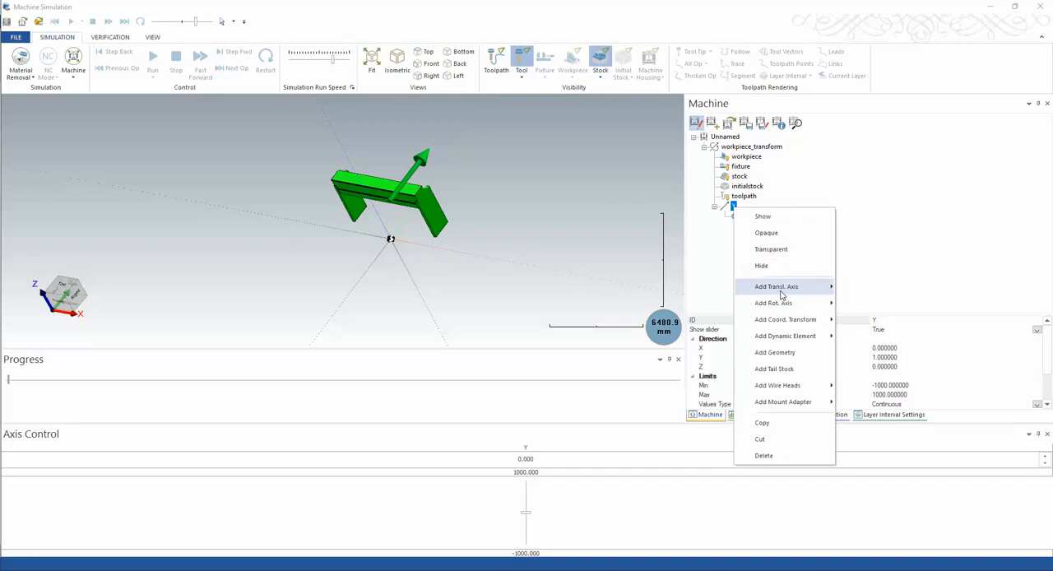
mouse_move(819, 288)
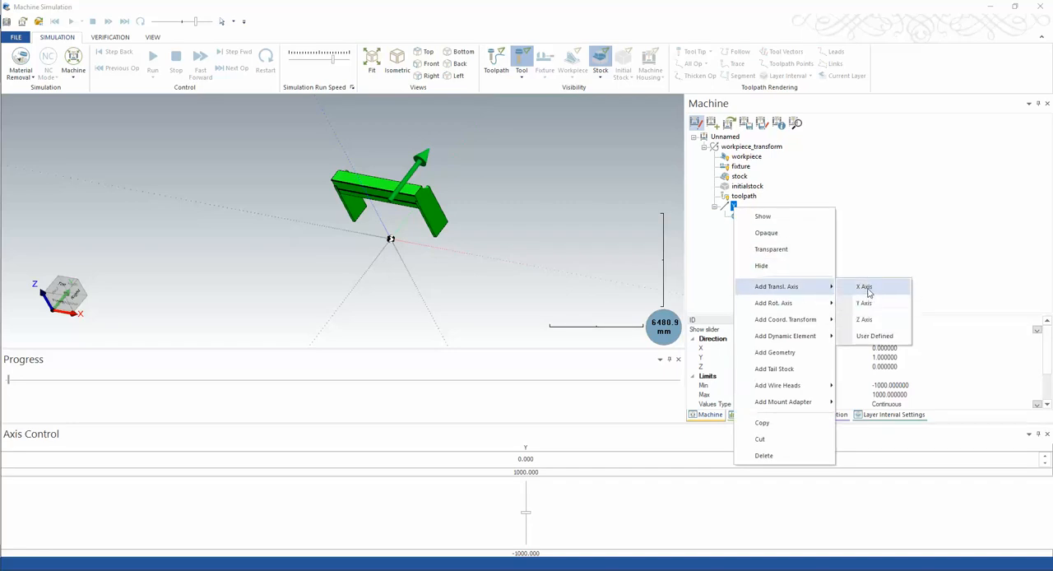
left_click(867, 286)
left_click(743, 226)
right_click(744, 226)
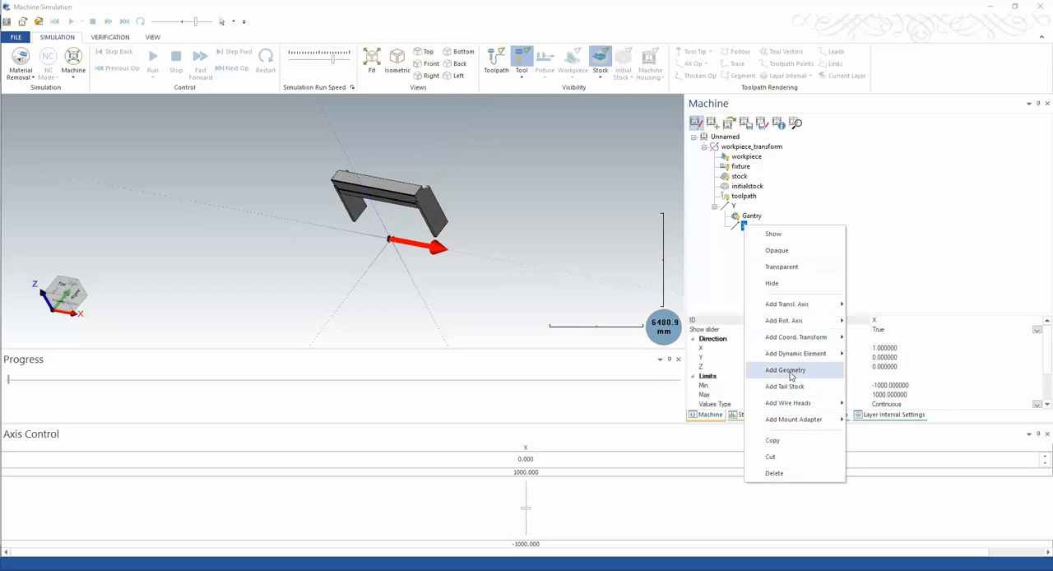
left_click(787, 370)
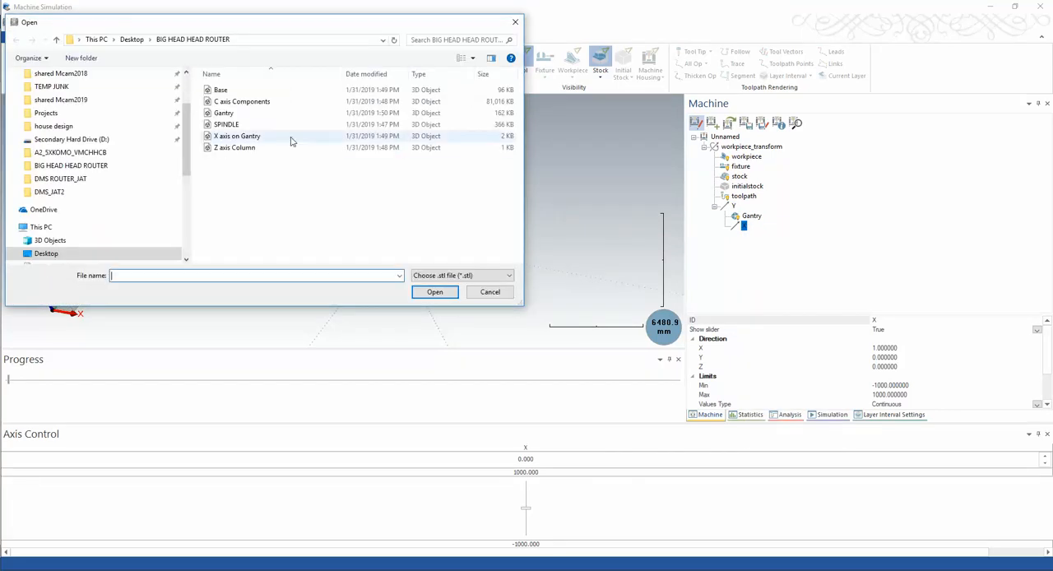
double_click(238, 138)
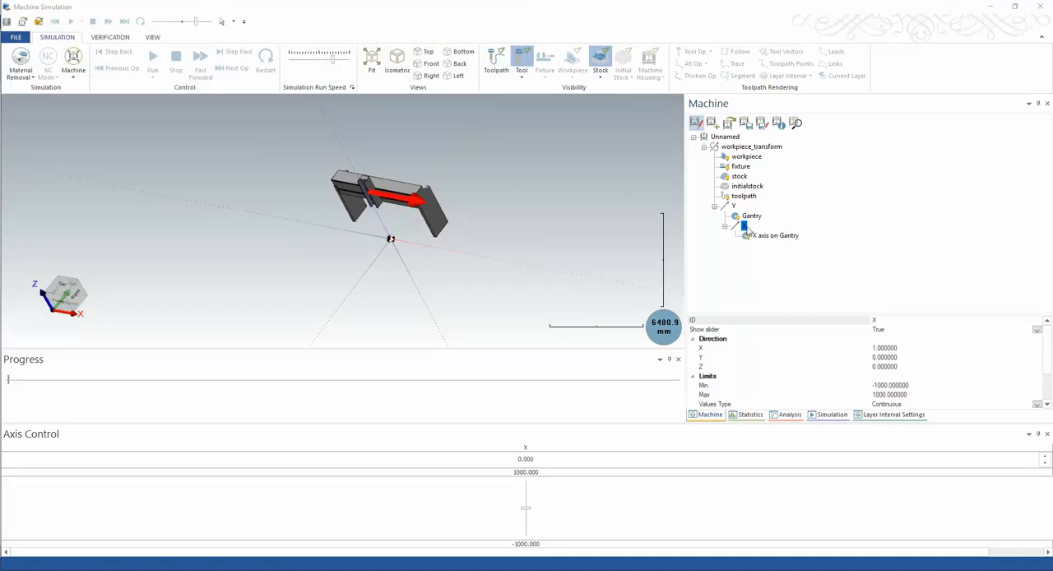
Add a Z translational axis under the X axis and attach the Z axis Column STL to it as geometry
right_click(745, 231)
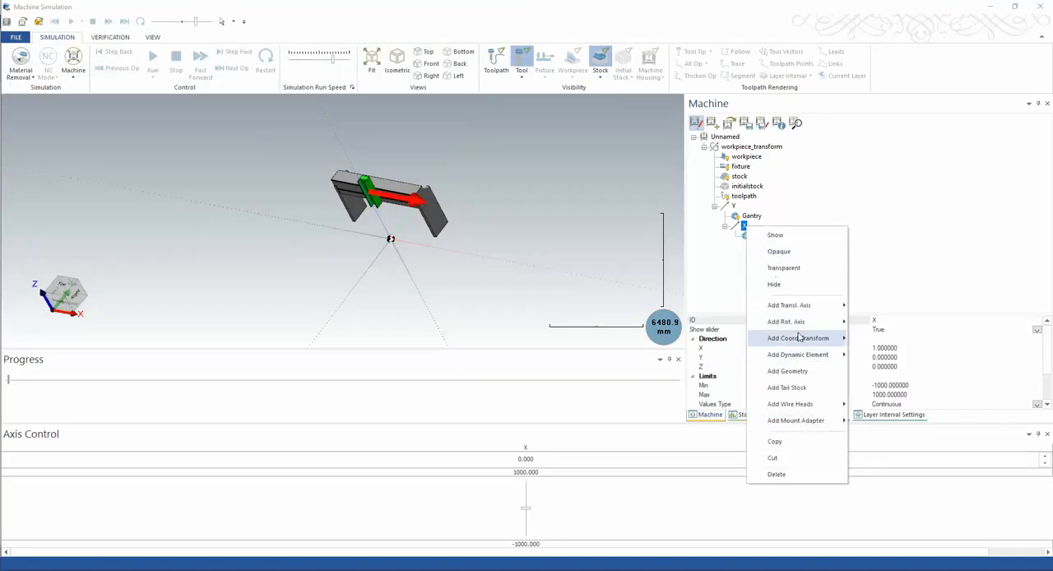
mouse_move(794, 343)
mouse_move(799, 307)
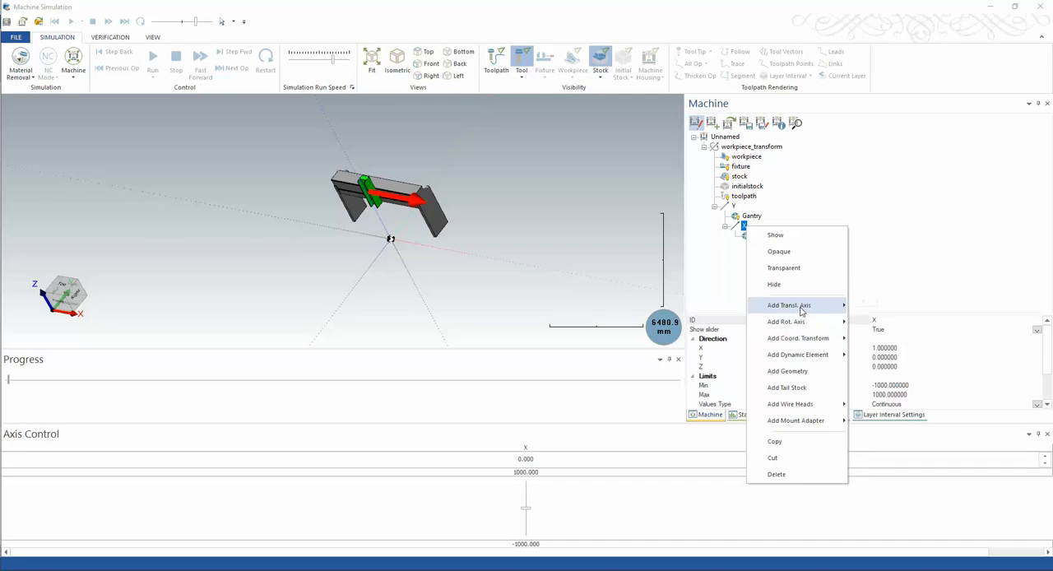
left_click(875, 338)
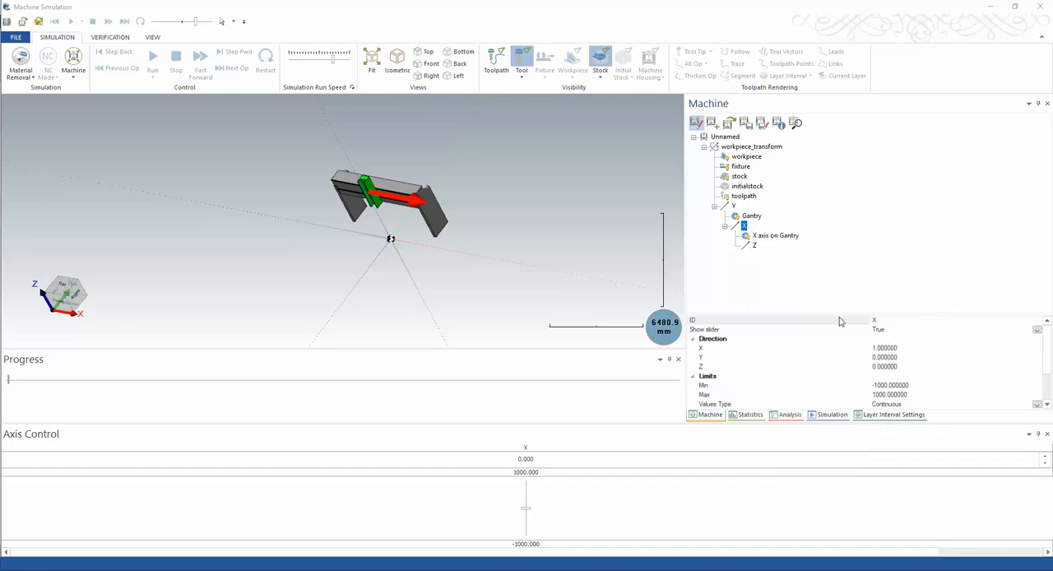
right_click(754, 246)
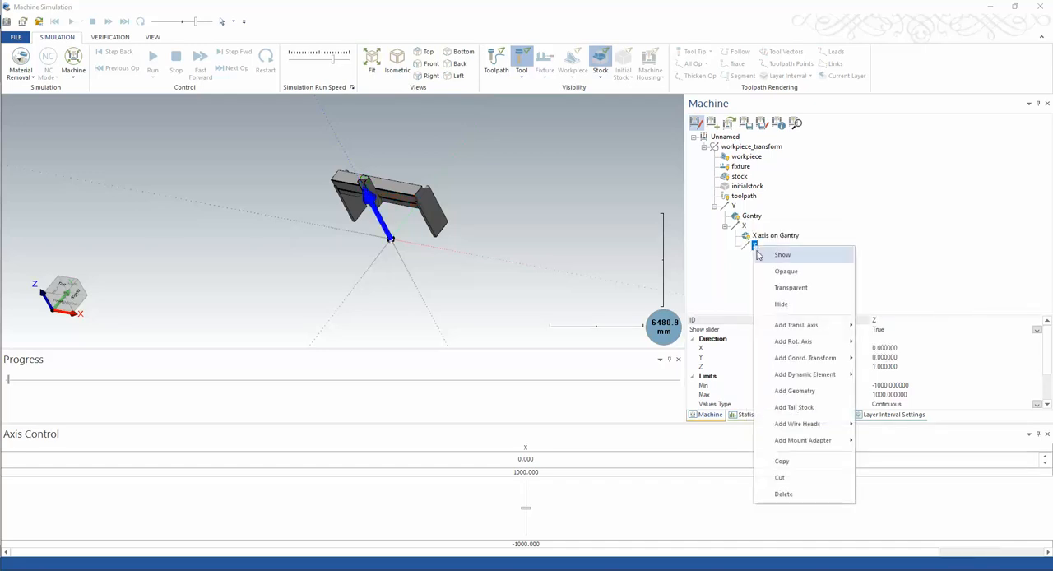
left_click(786, 391)
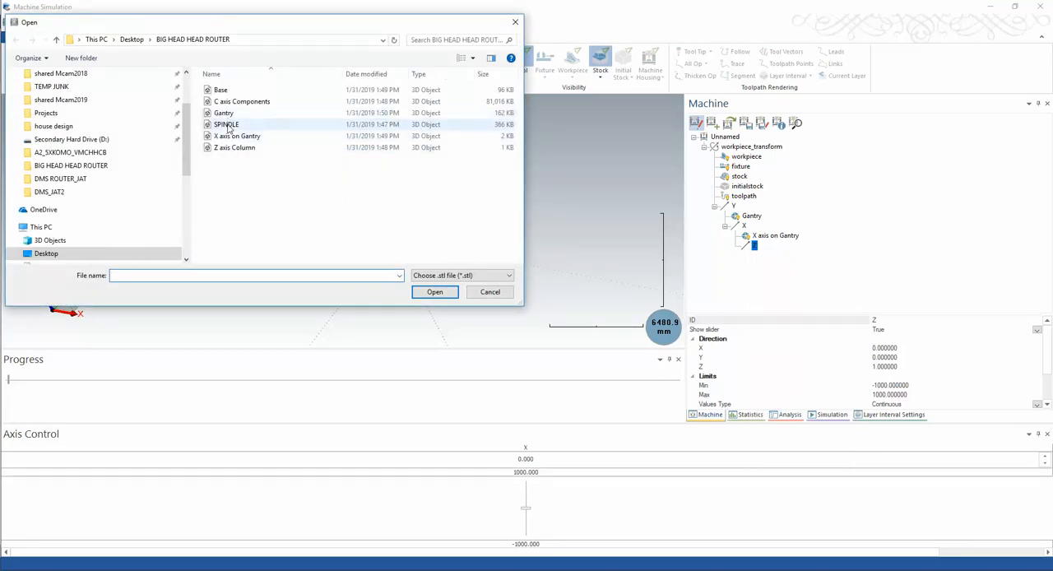
double_click(232, 148)
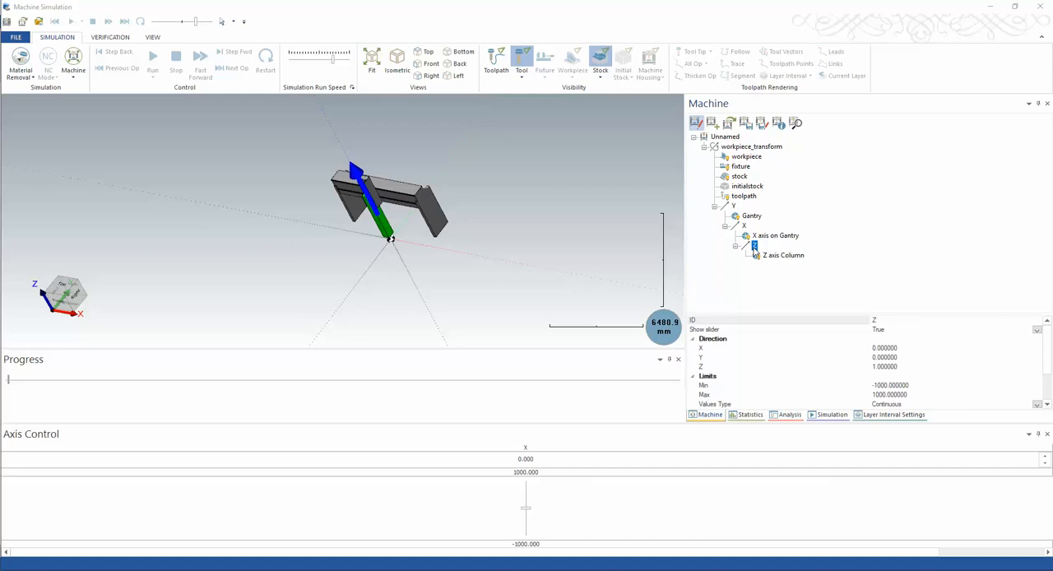
scroll(397, 229, "up", 5)
middle_click_drag(395, 224, 404, 199)
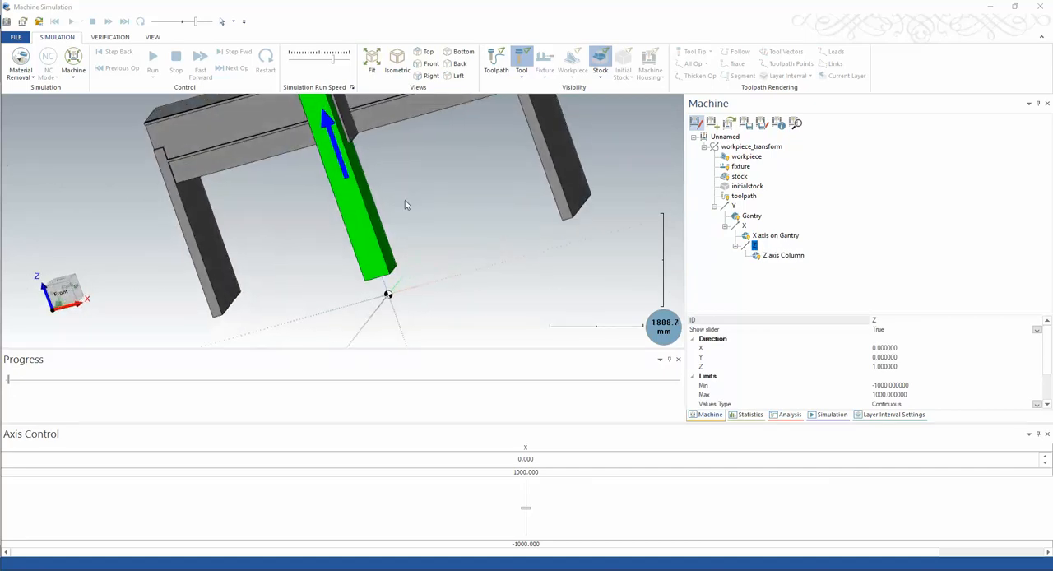
scroll(393, 207, "down", 5)
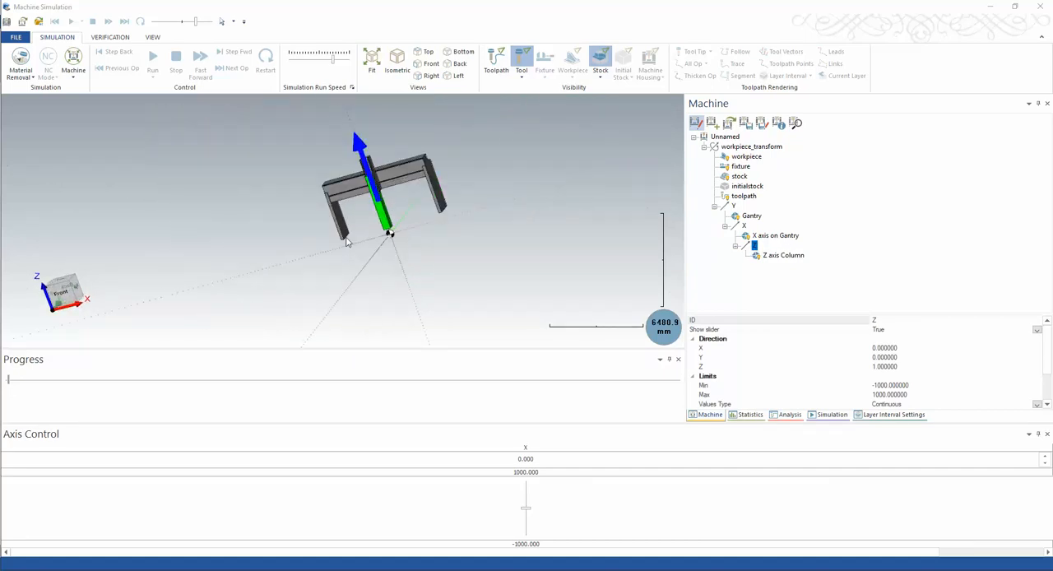
Add the Base STL as geometry directly under workpiece_transform, then select the machine's root node
right_click(726, 149)
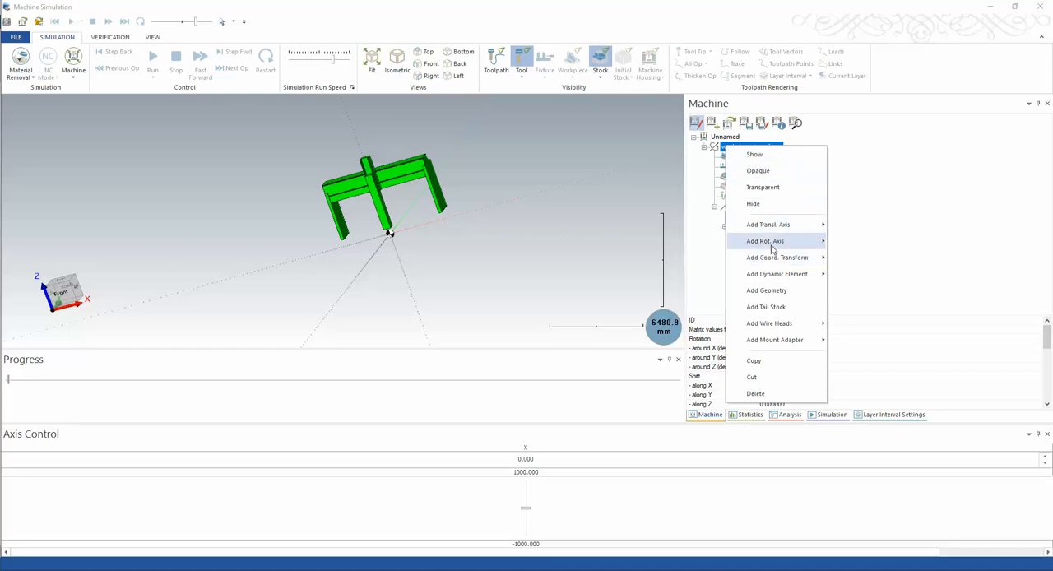
left_click(817, 290)
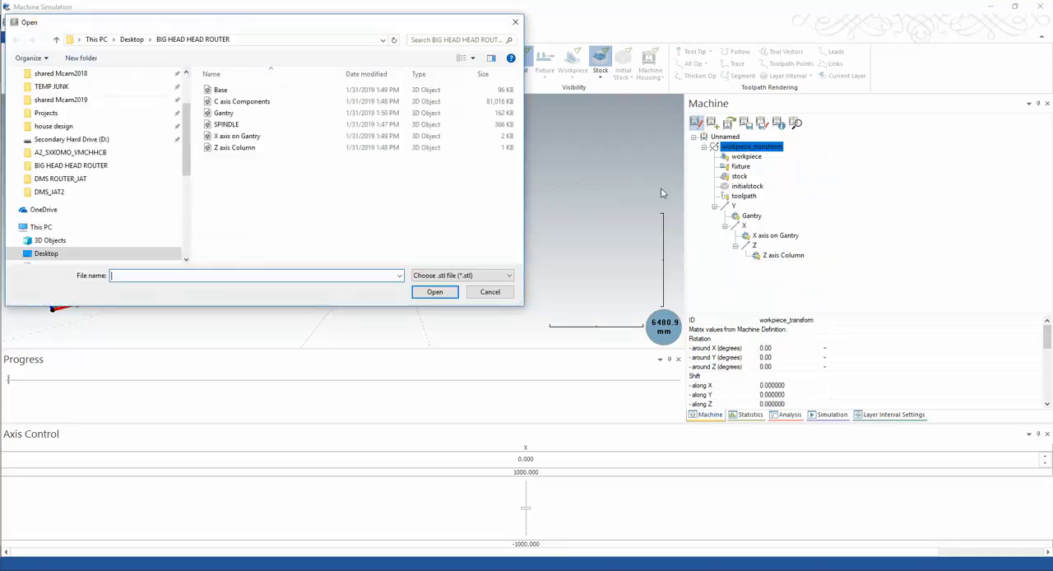
left_click(222, 91)
double_click(225, 95)
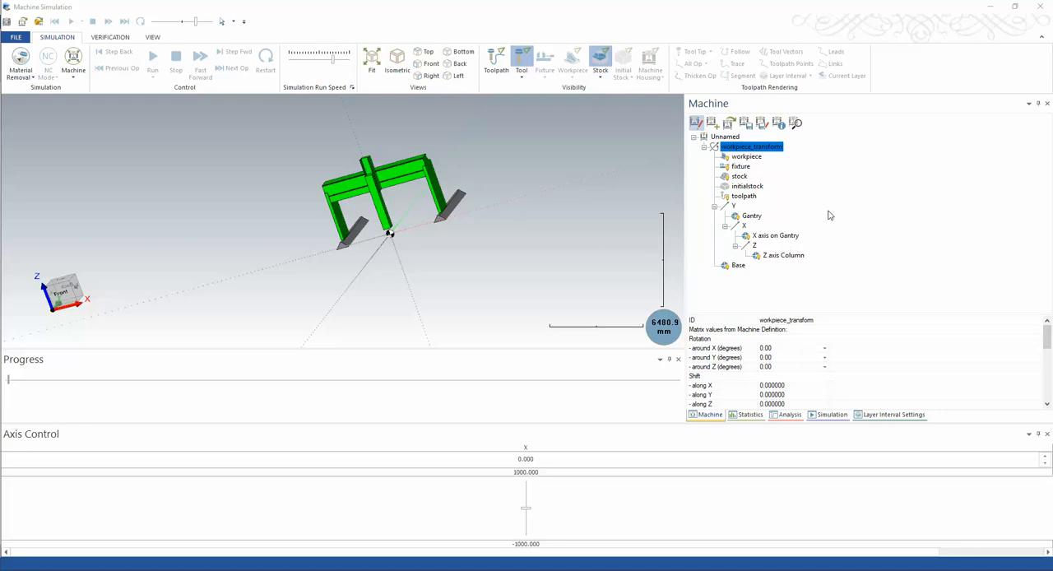
key("Up")
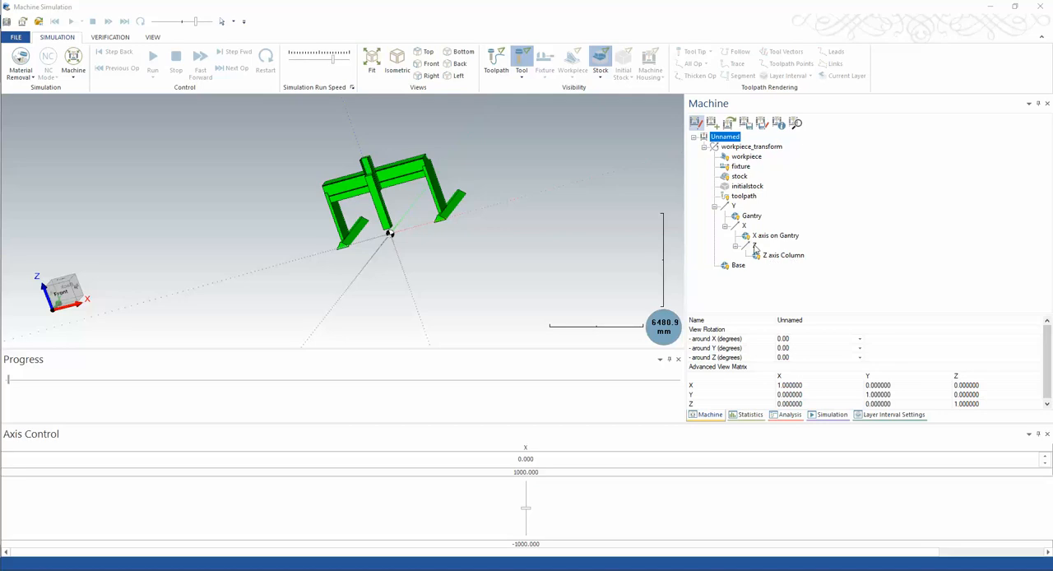
Add a C rotational axis under the Z axis and attach the C axis Components STL to it as geometry
right_click(754, 247)
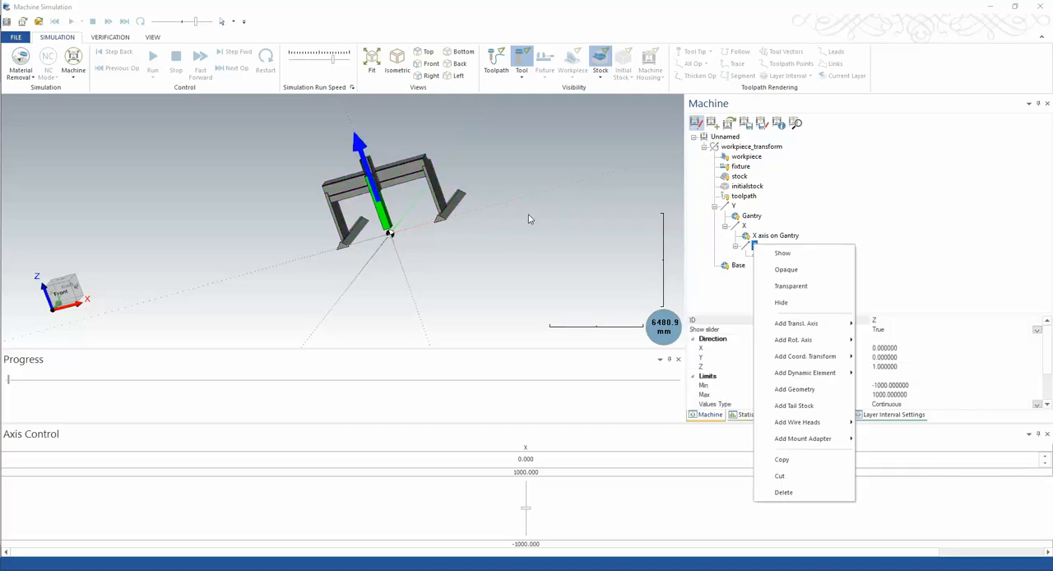
mouse_move(802, 348)
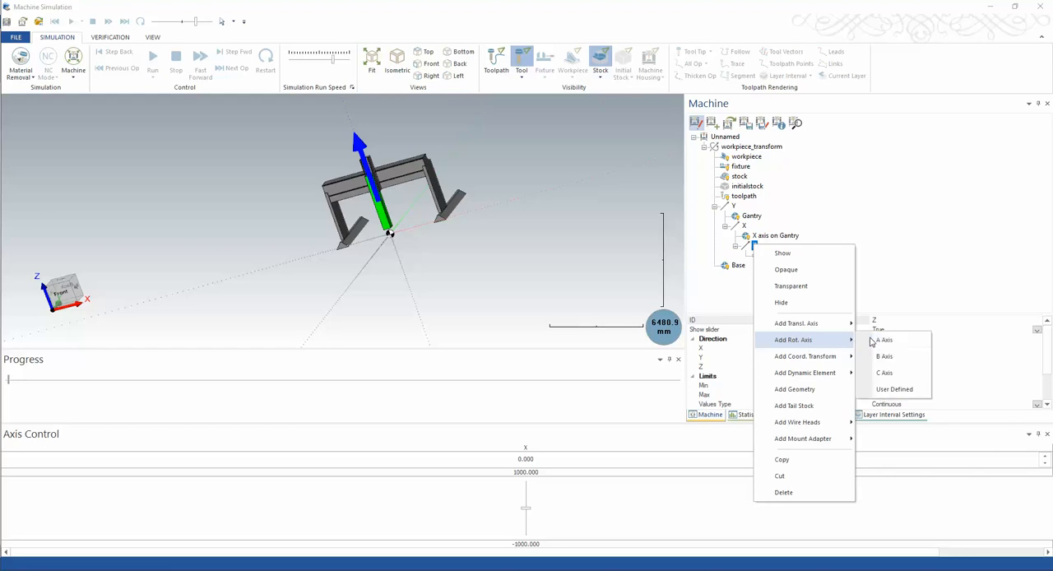
left_click(883, 374)
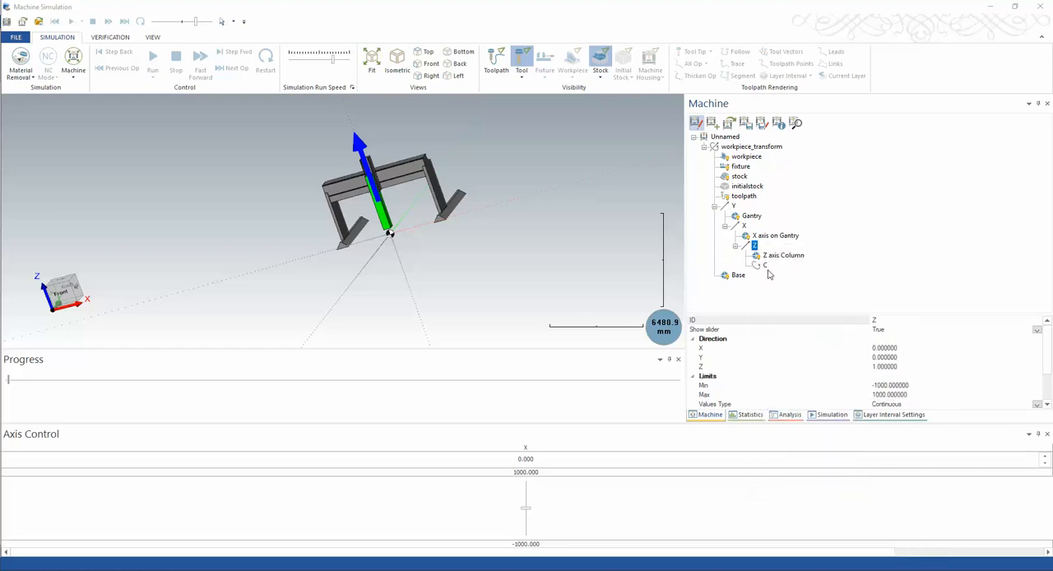
left_click(763, 266)
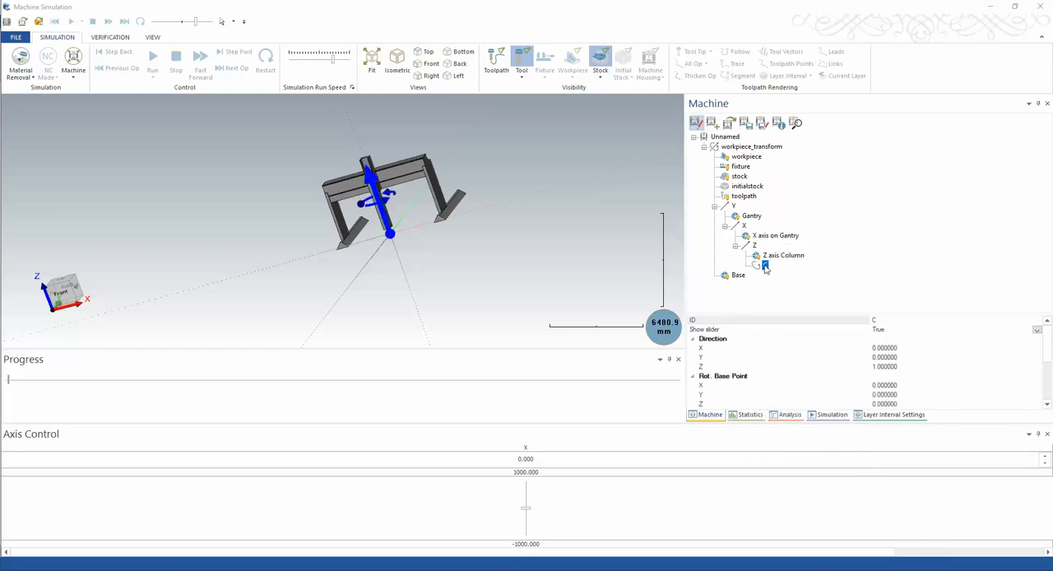
right_click(764, 266)
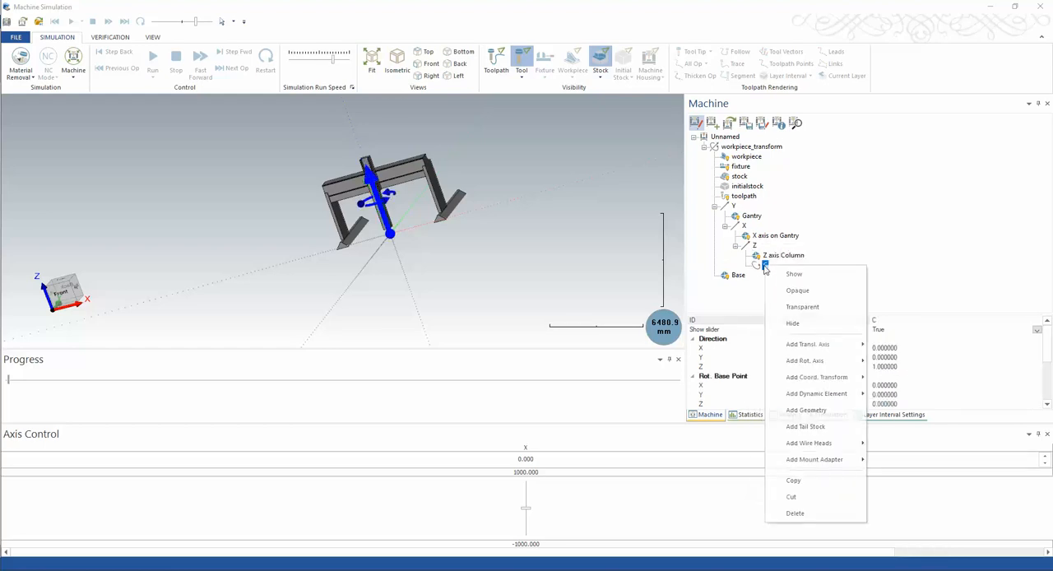
left_click(806, 410)
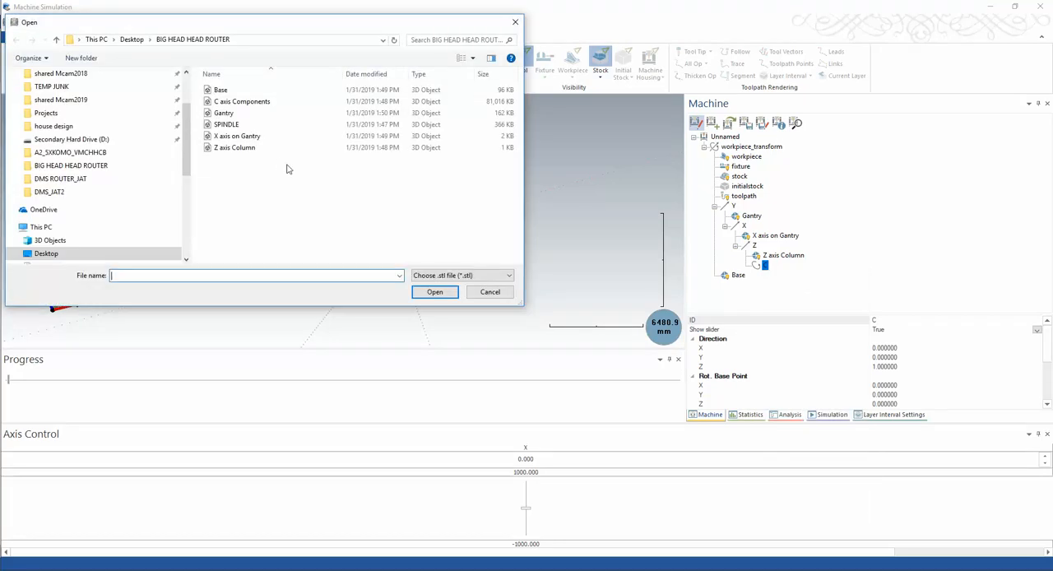
double_click(235, 102)
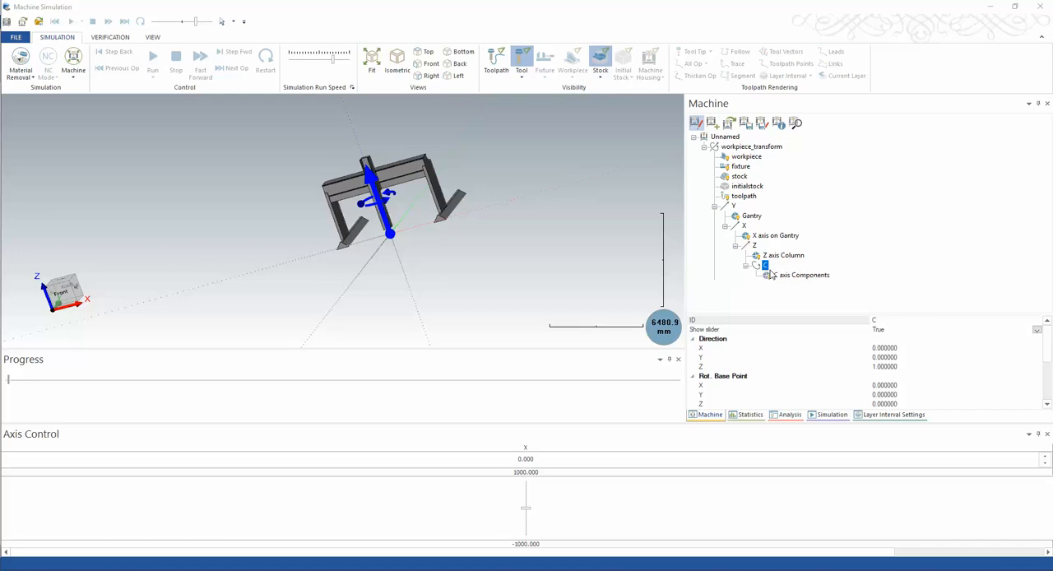
left_click(779, 275)
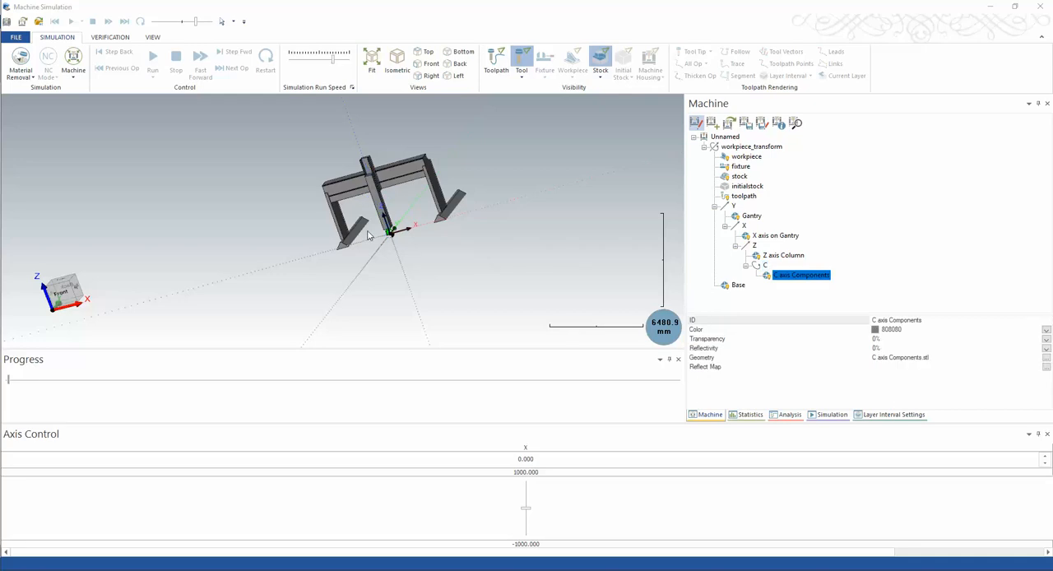
scroll(373, 235, "up", 6)
scroll(532, 229, "down", 3)
scroll(545, 239, "up", 5)
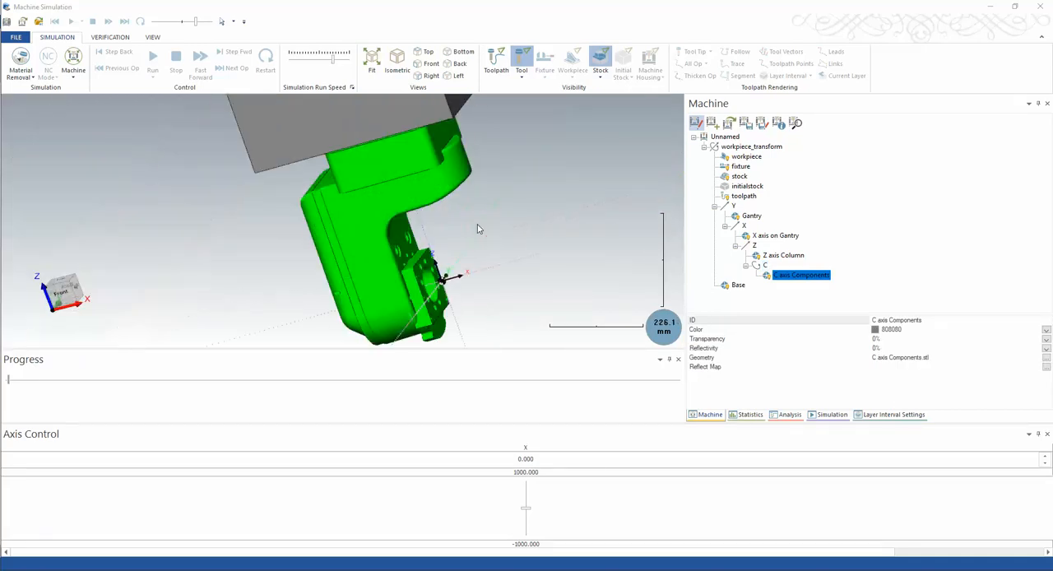
Add an A rotational axis under the C axis and attach the SPINDLE STL to it as geometry
left_click(765, 266)
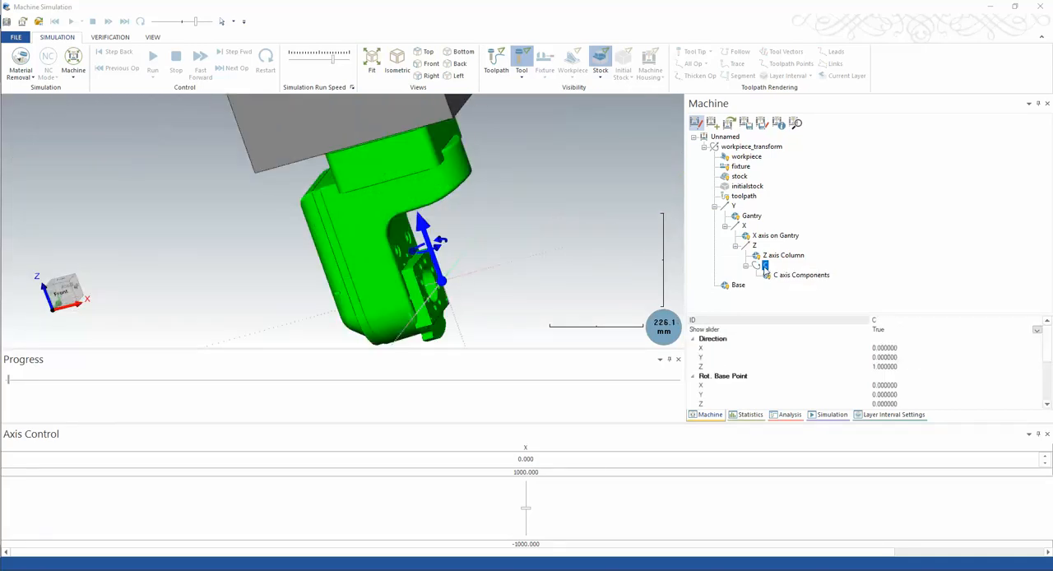
right_click(764, 265)
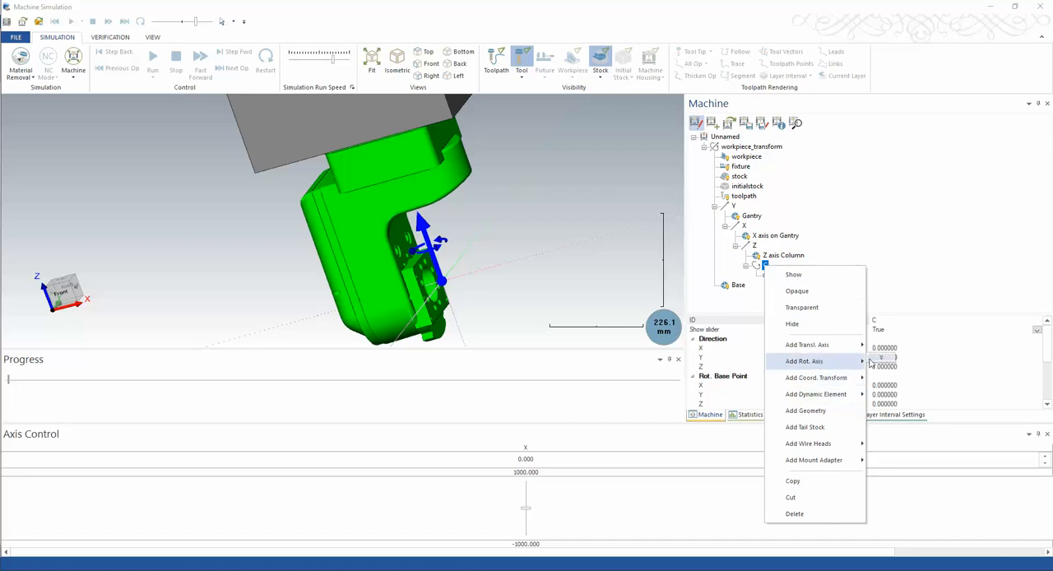
mouse_move(877, 362)
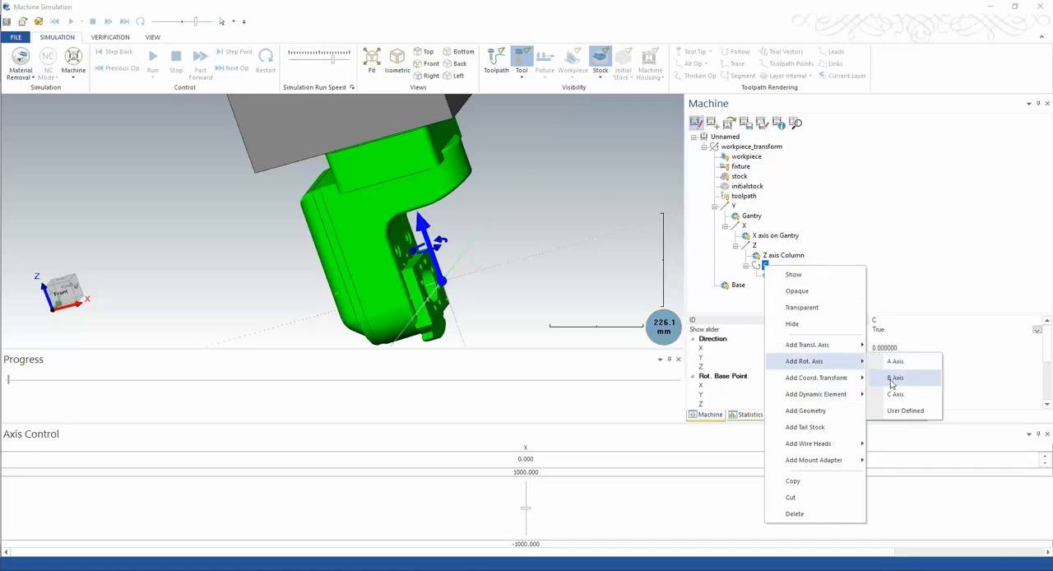
left_click(894, 361)
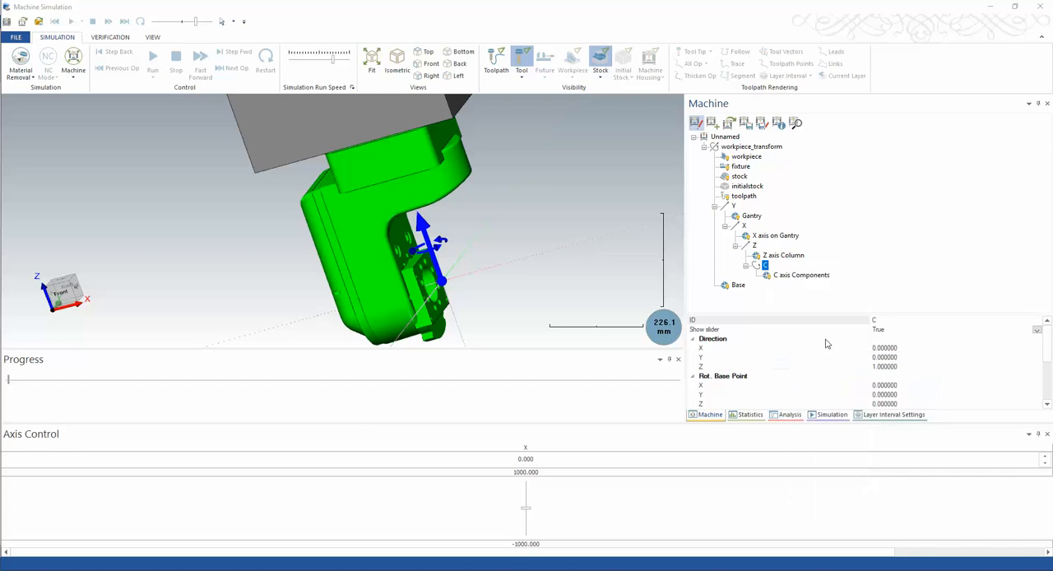
left_click(774, 286)
right_click(775, 286)
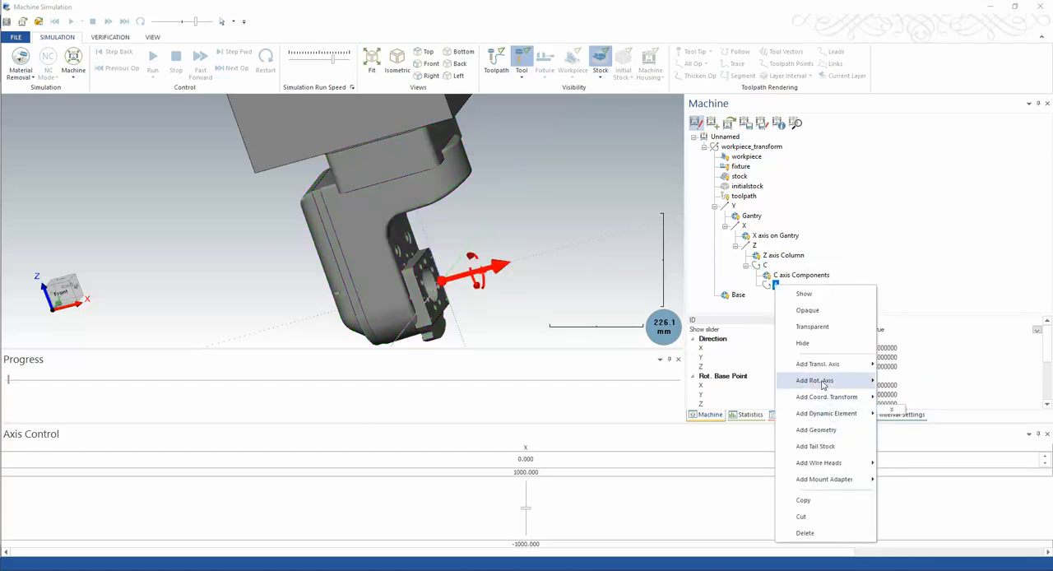
left_click(822, 429)
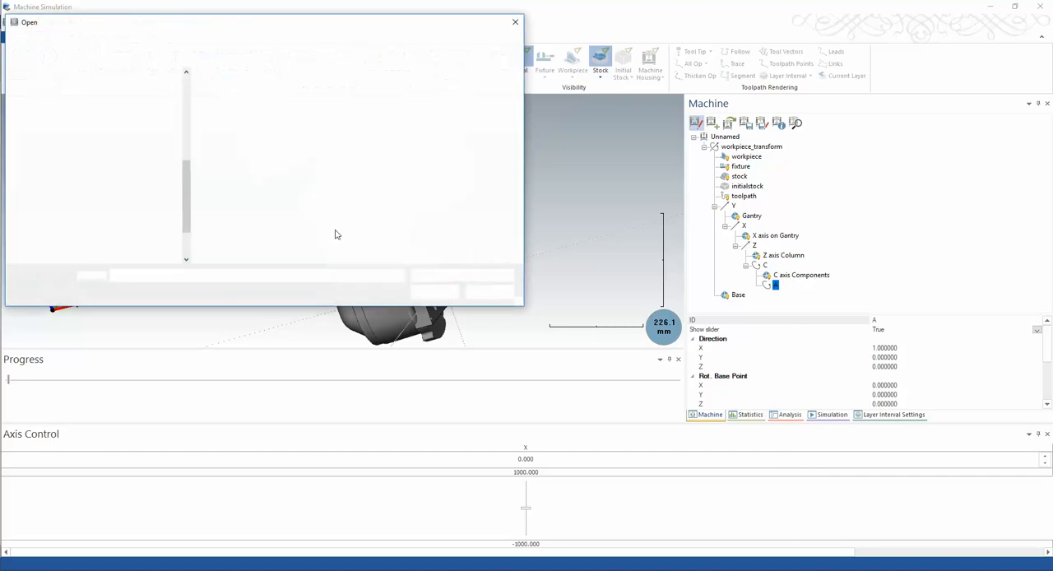
double_click(219, 126)
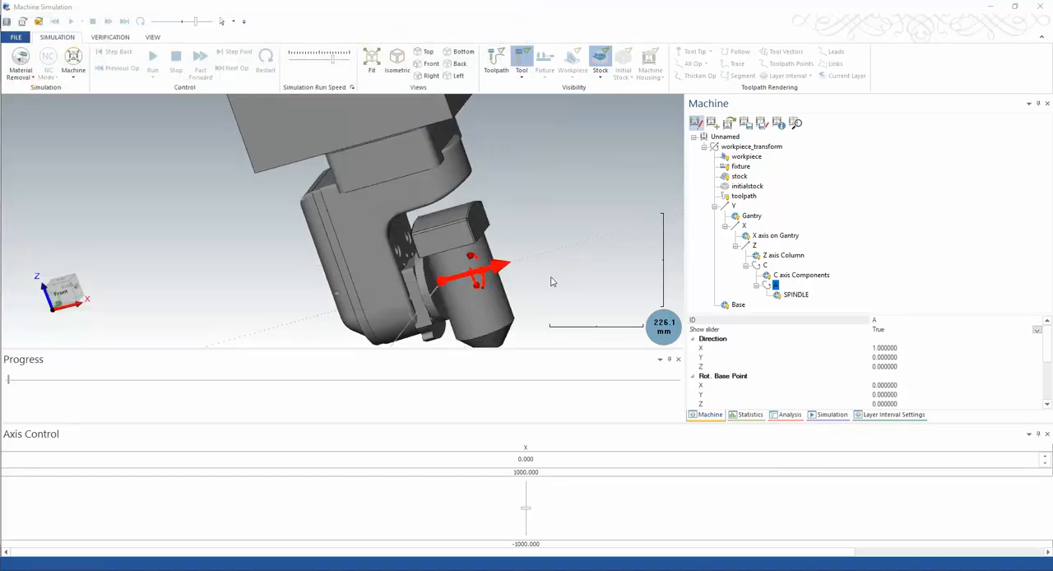
Examine the assembled gantry and head up close, highlighting the SPINDLE component to check its nose and position
scroll(487, 296, "down", 5)
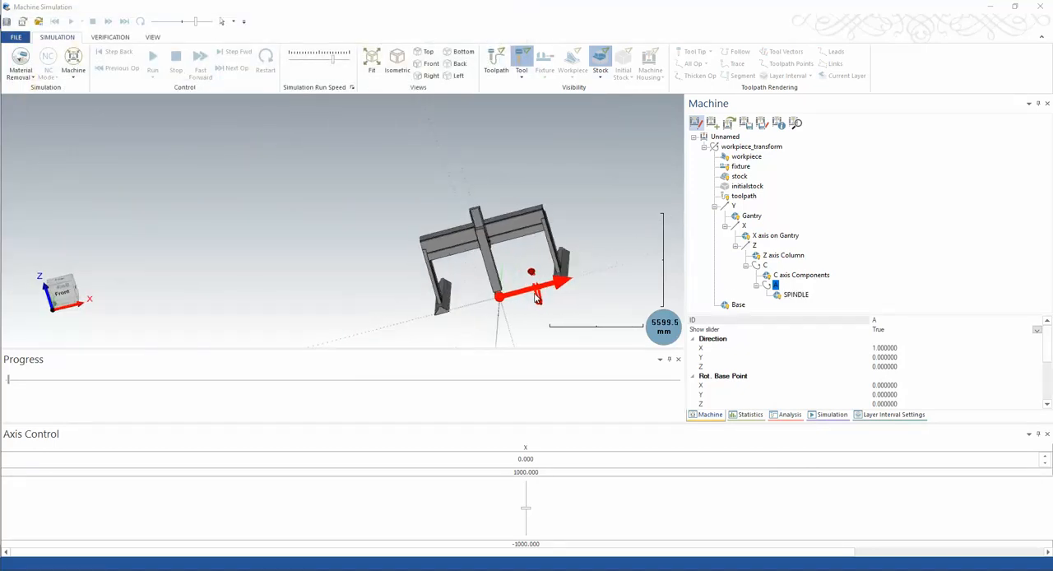
scroll(529, 296, "up", 5)
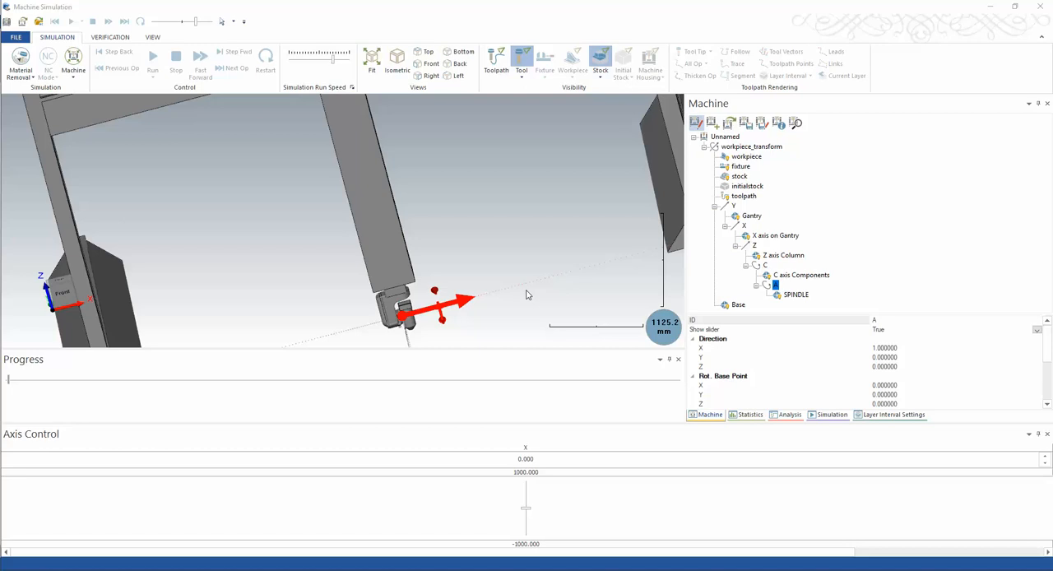
scroll(527, 295, "down", 3)
scroll(542, 297, "down", 2)
scroll(533, 271, "up", 5)
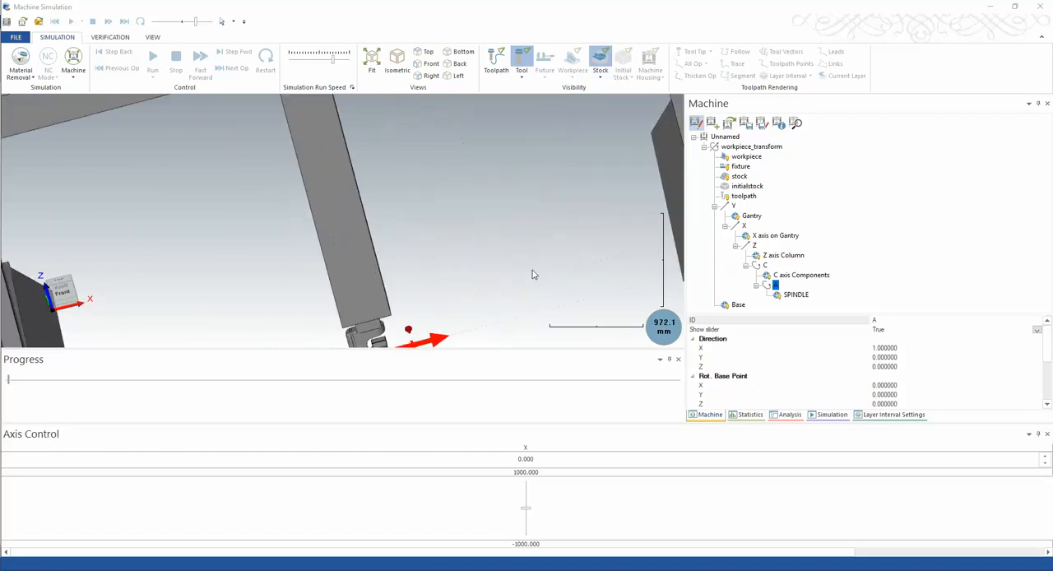
scroll(530, 282, "down", 2)
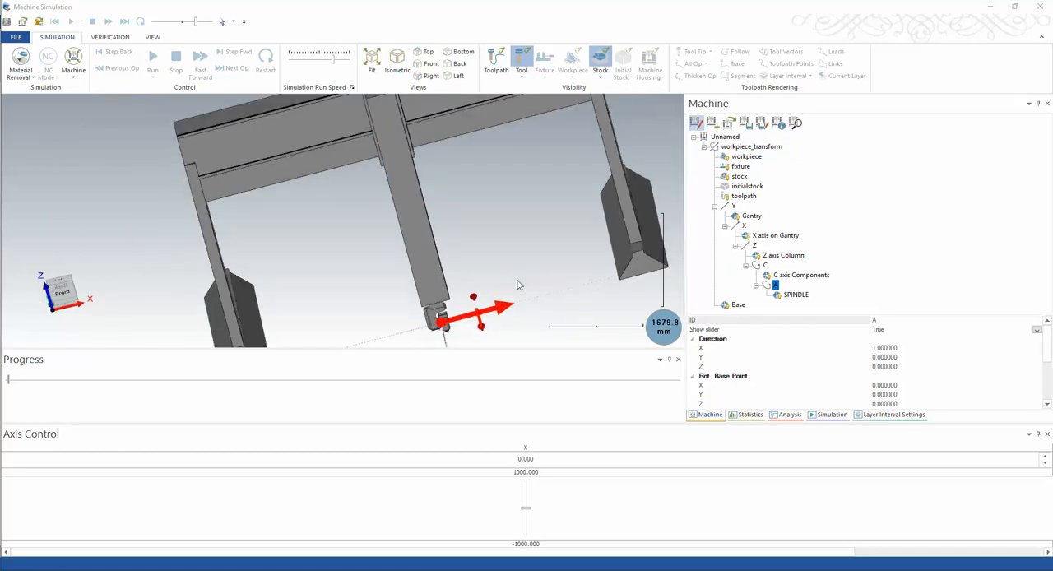
scroll(465, 327, "up", 4)
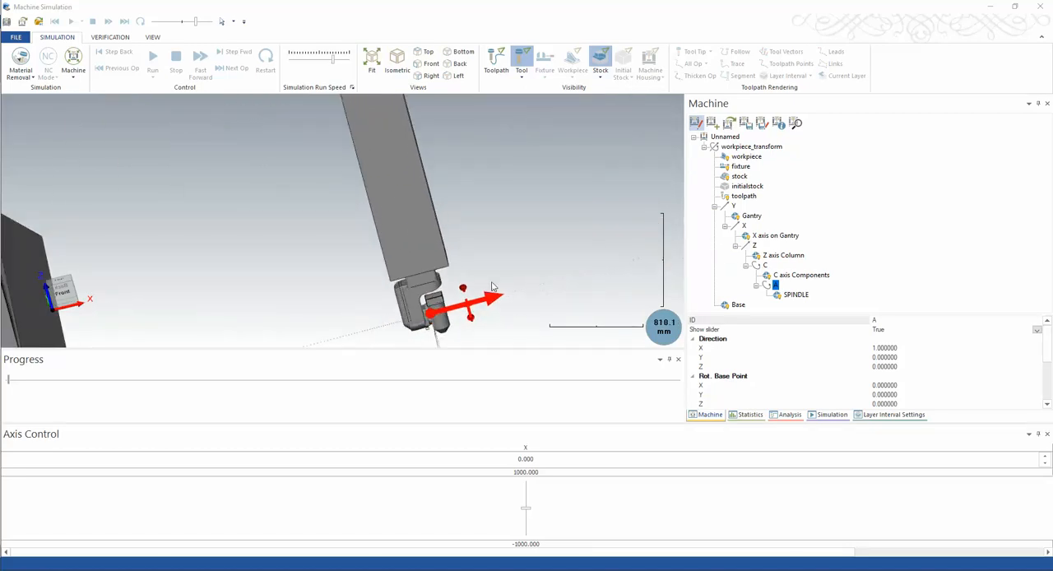
mouse_move(491, 282)
middle_mouse_down()
mouse_move(507, 268)
mouse_move(493, 269)
middle_mouse_up()
scroll(455, 195, "up", 12)
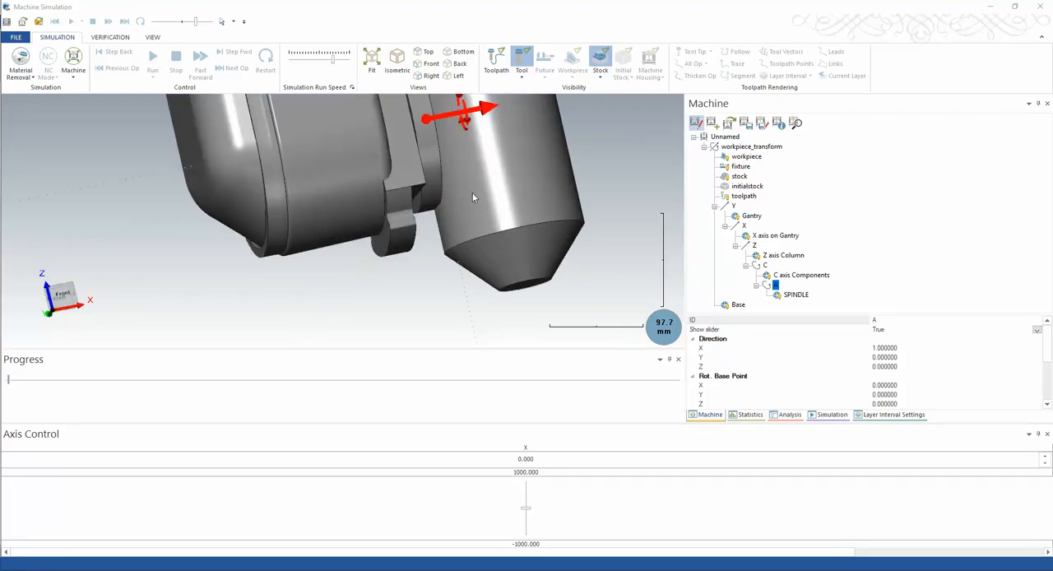
middle_click_drag(472, 194, 441, 213)
scroll(473, 219, "down", 12)
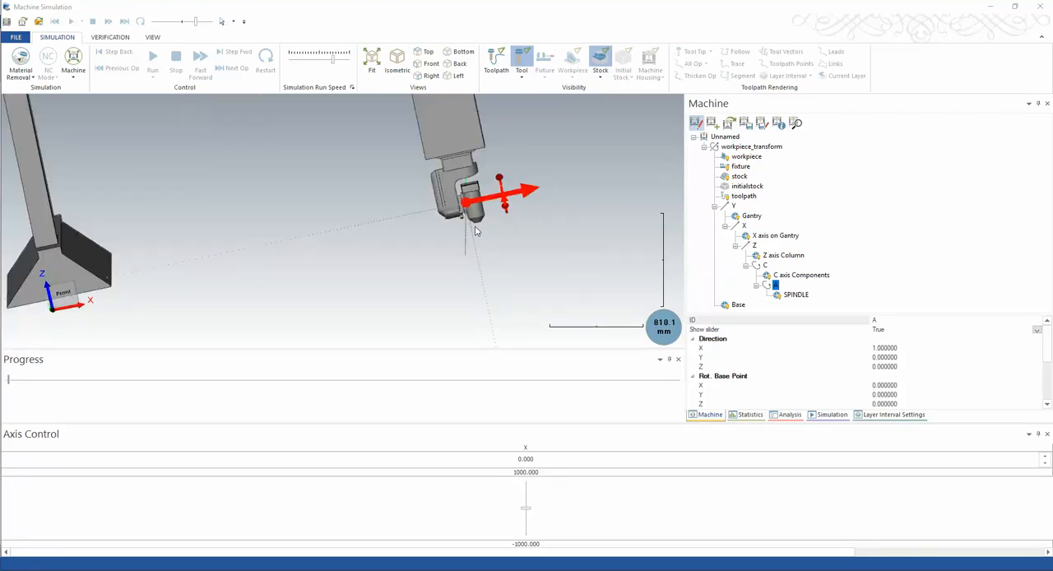
scroll(475, 226, "up", 3)
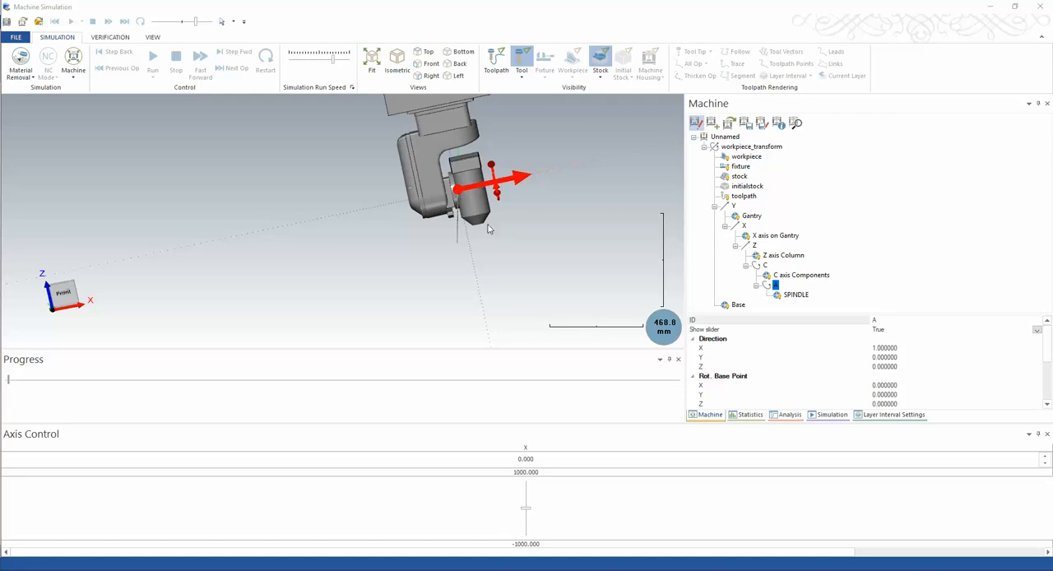
left_click(796, 294)
middle_click_drag(484, 230, 482, 234)
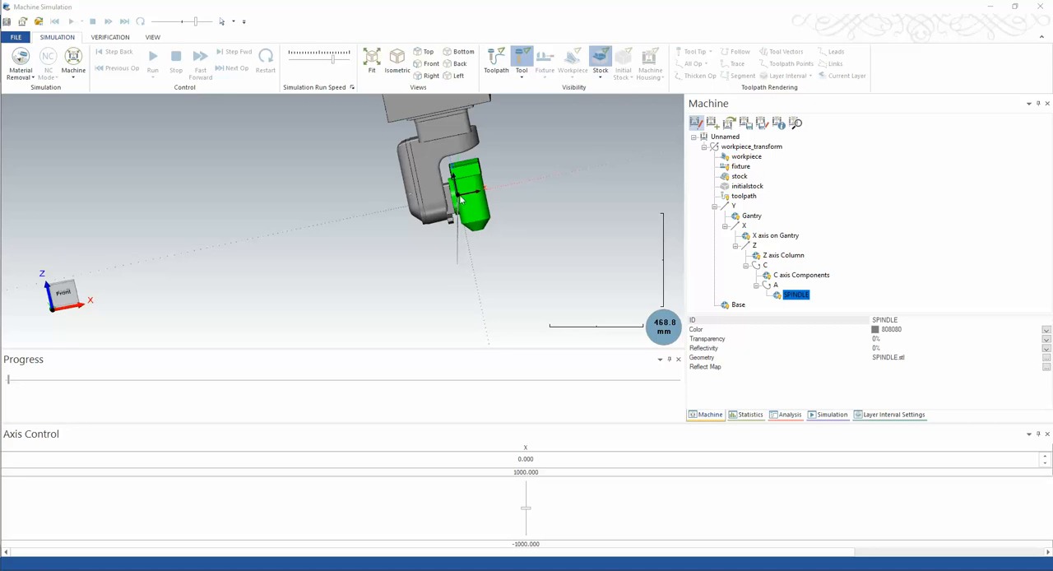
Add the tool holder dynamic element, holder_transform, under the A axis
right_click(791, 296)
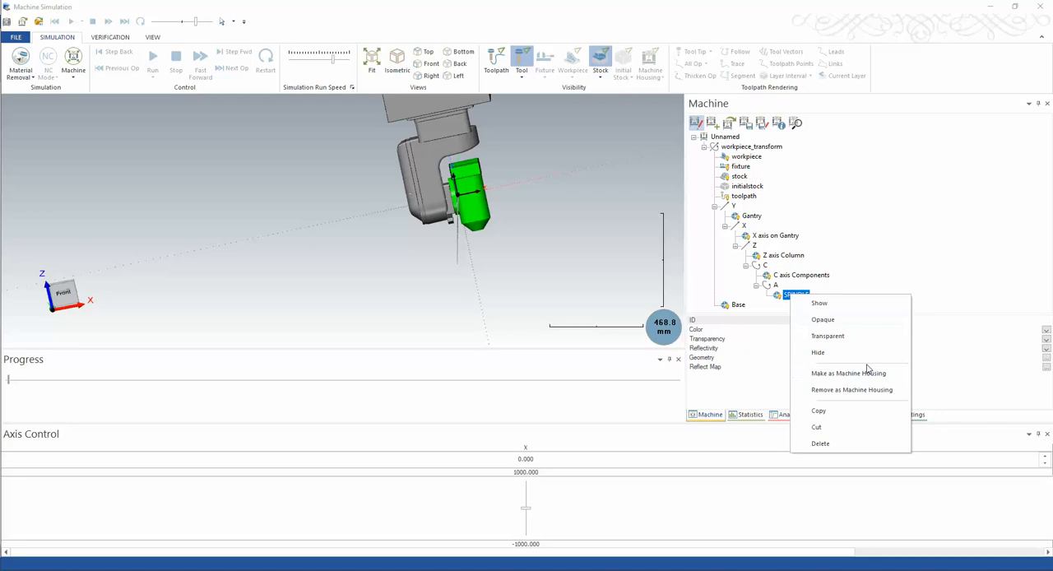
left_click(893, 269)
left_click(785, 296)
right_click(781, 296)
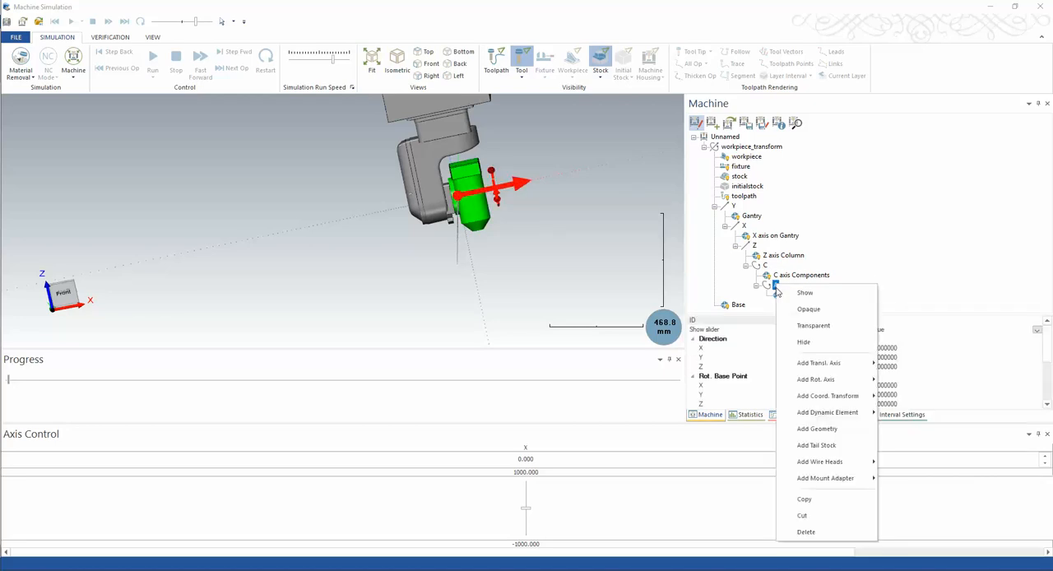
mouse_move(824, 418)
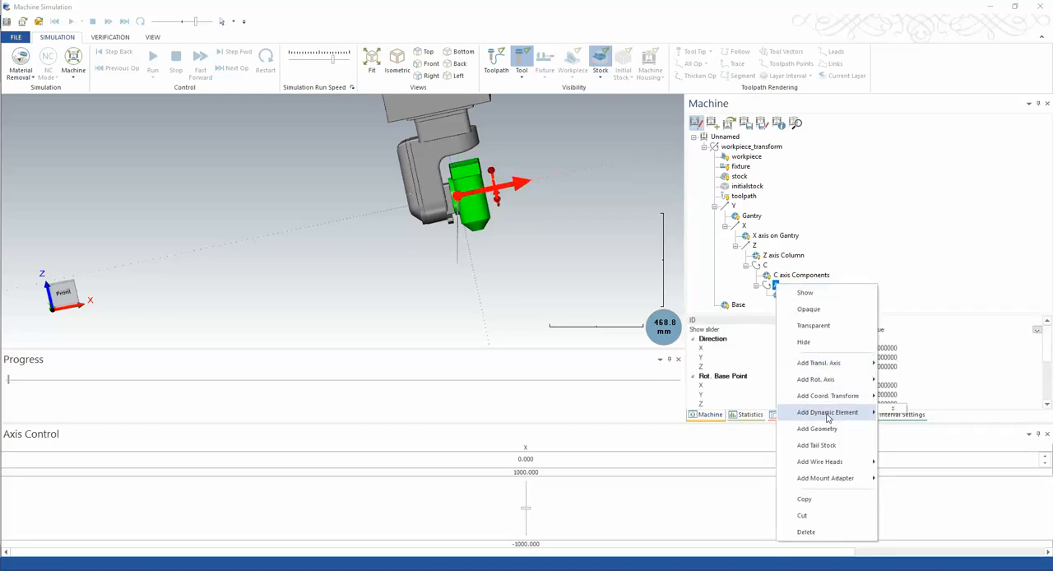
left_click(910, 447)
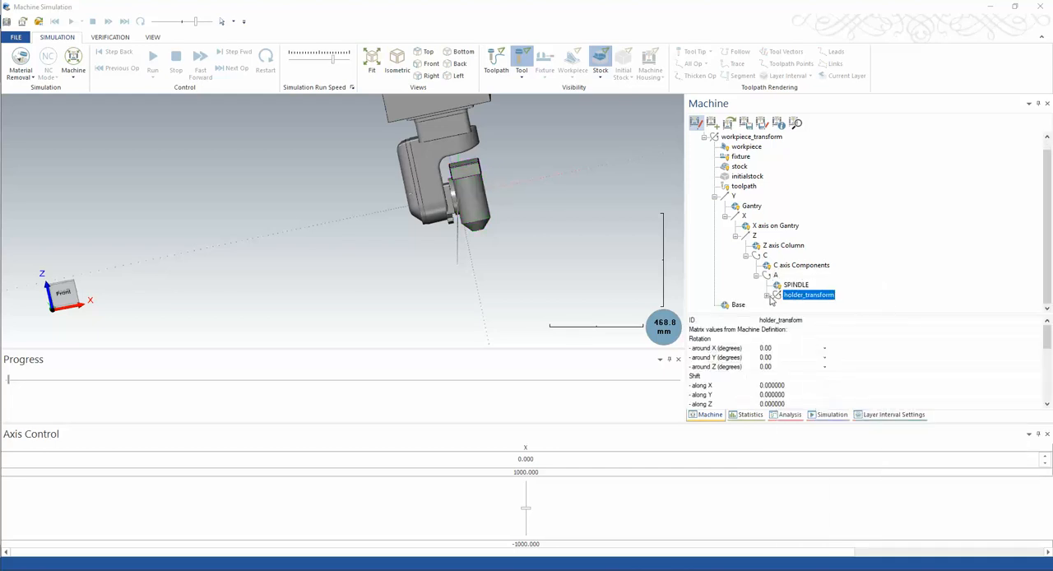
Expand holder_transform and its tool node to show the tool parts, then select holder_transform
left_click(766, 294)
left_click(823, 295)
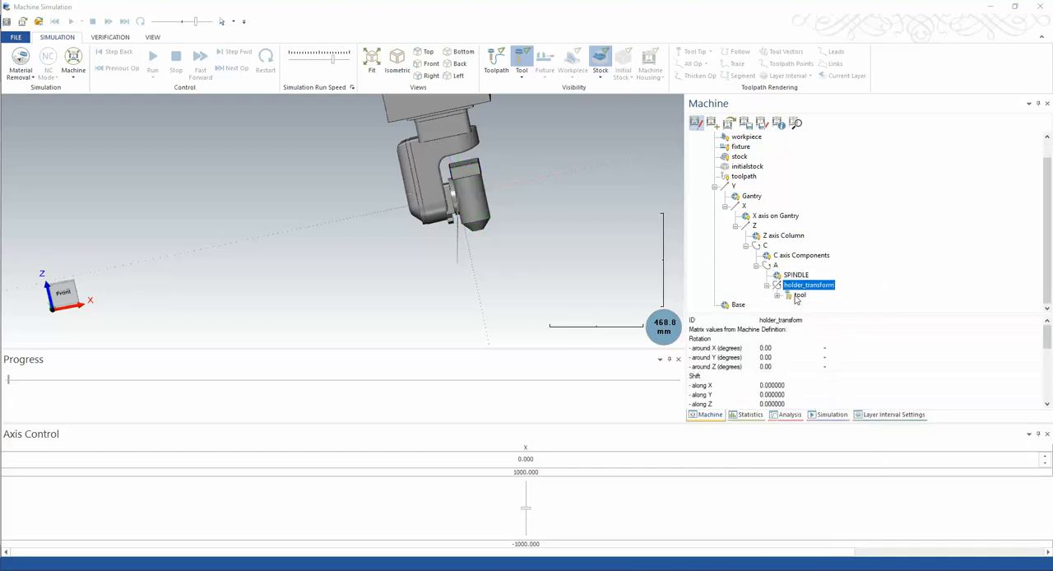
double_click(797, 296)
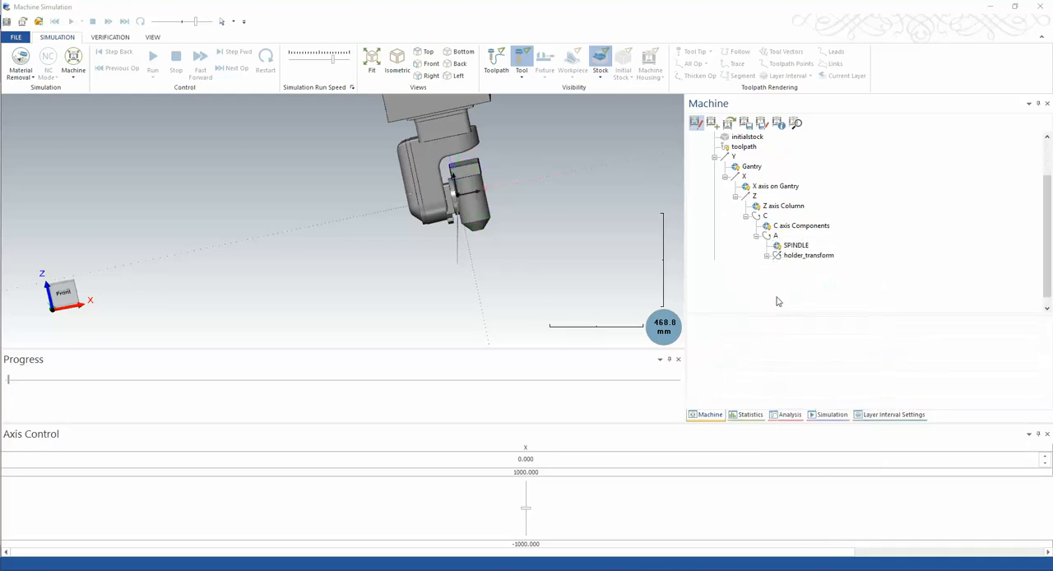
left_click(802, 257)
scroll(801, 299, "down", 1)
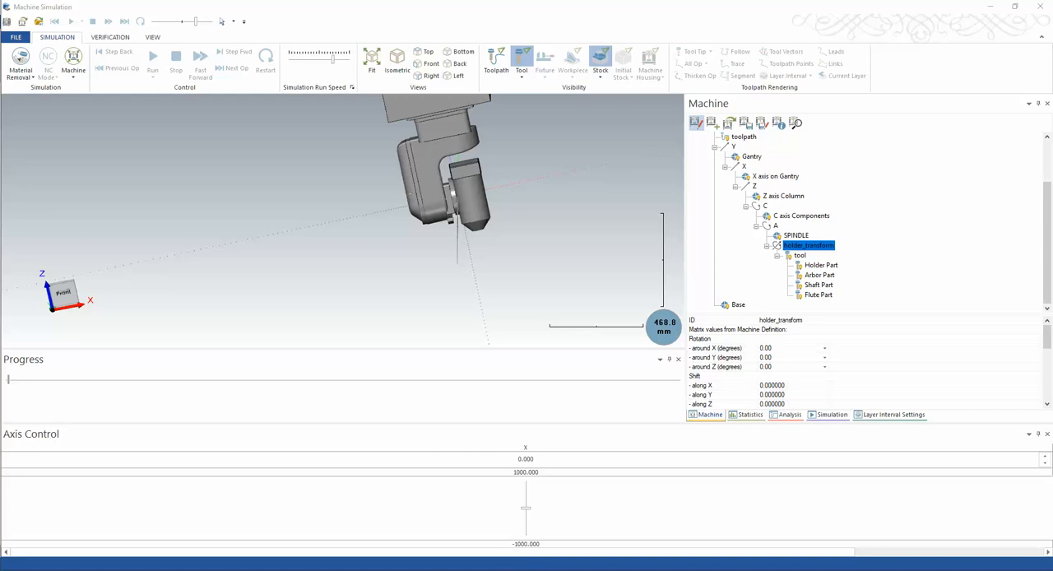
Switch to Mastercam and examine the head up close from below, with the spindle nose in clear view
mouse_move(634, 569)
left_click(569, 533)
scroll(488, 387, "up", 8)
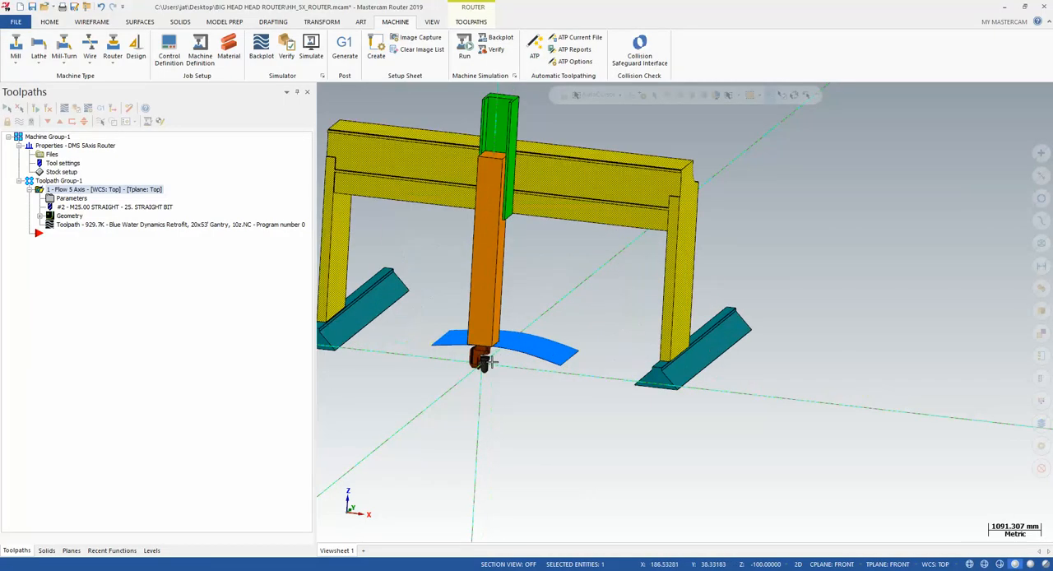
key("alt+2")
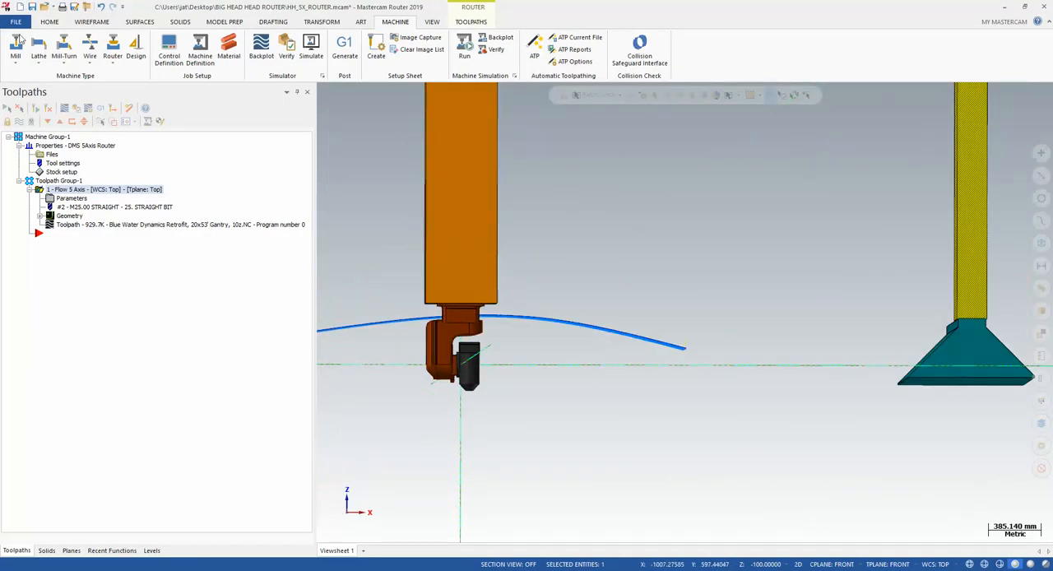
left_click(45, 23)
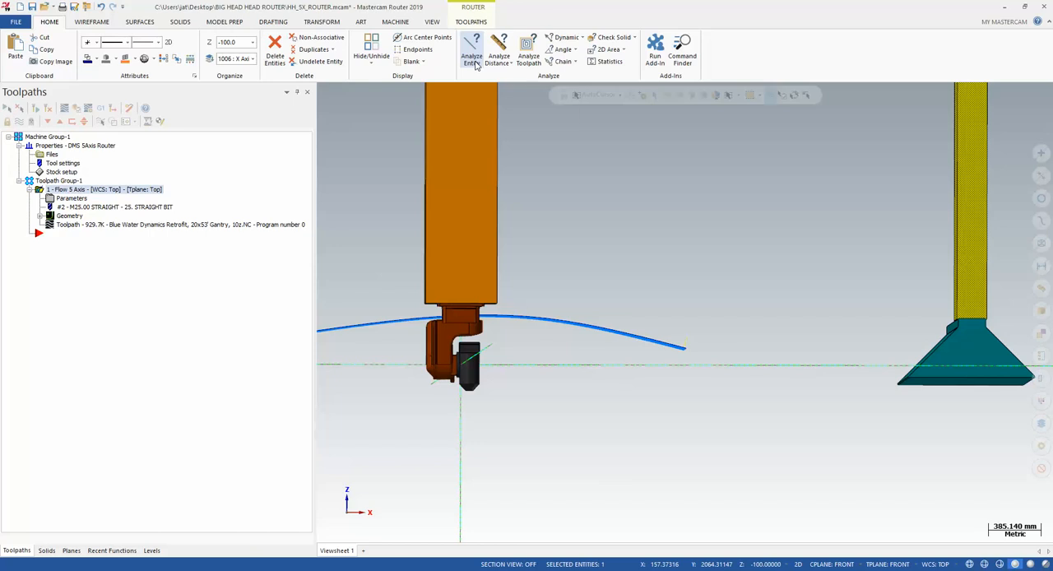
right_click(794, 451)
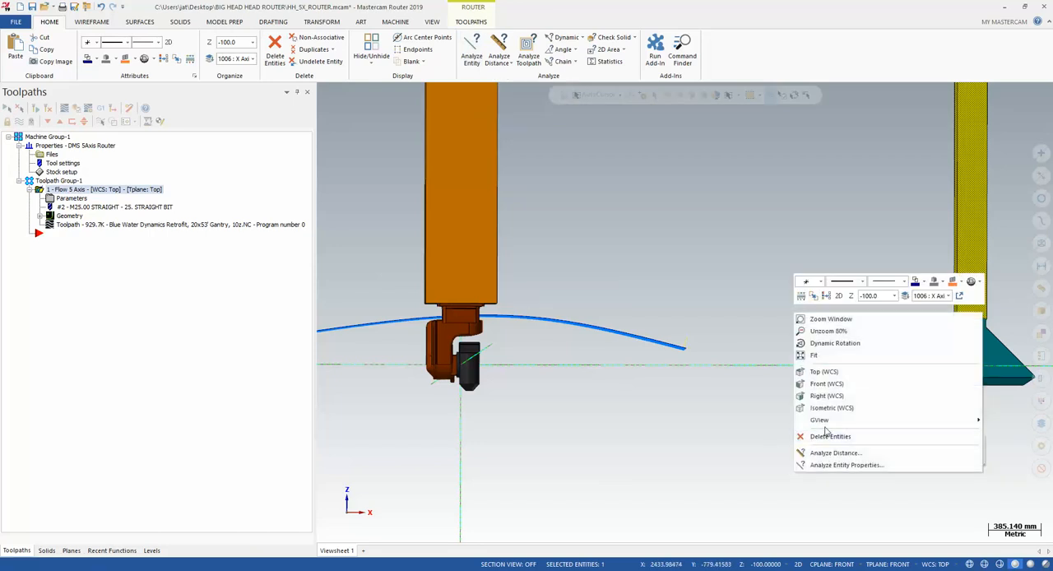
left_click(823, 371)
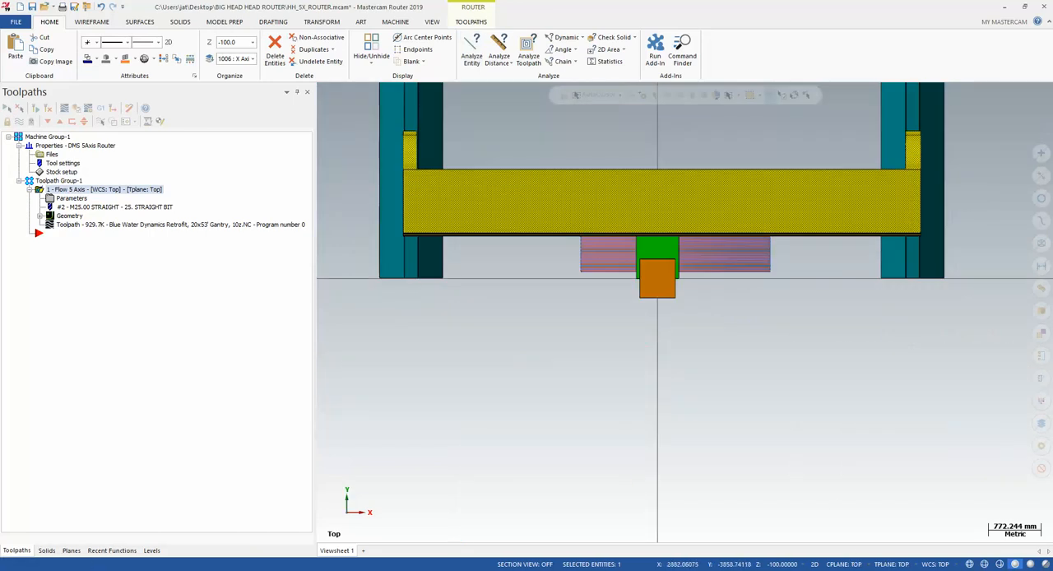
scroll(631, 416, "up", 2)
middle_click_drag(628, 277, 615, 186)
scroll(708, 300, "up", 6)
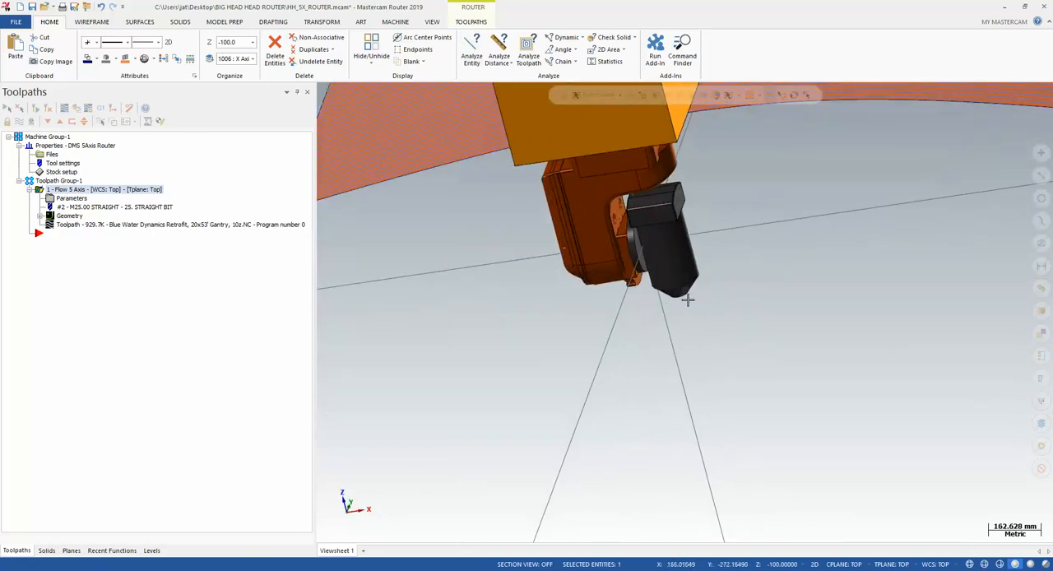
scroll(688, 299, "up", 3)
middle_click_drag(687, 314, 666, 264)
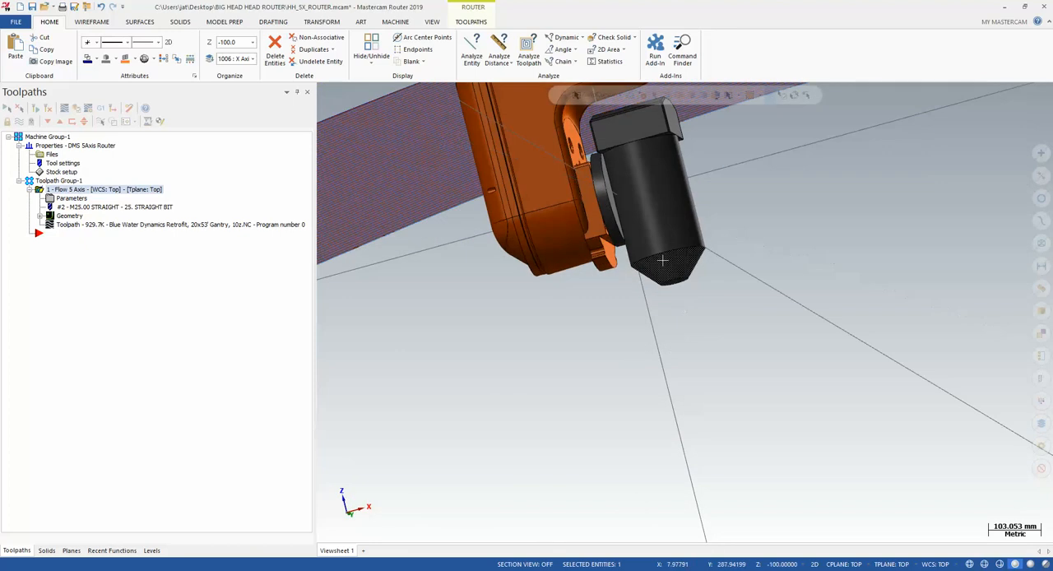
Analyze the position of the centre point on the spindle nose's end face and read its X, Y and Z coordinates
left_click(553, 37)
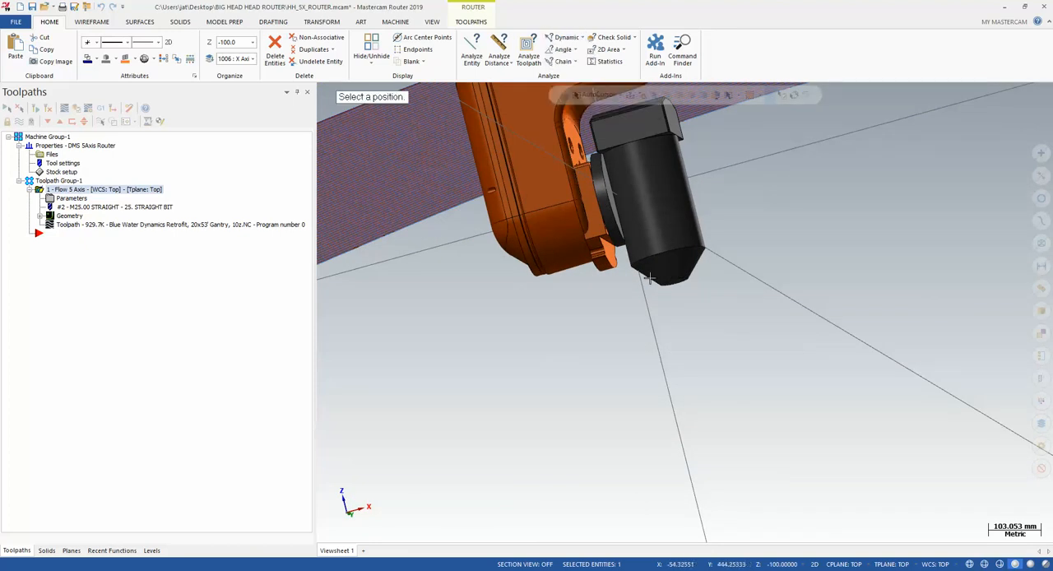
scroll(649, 280, "up", 2)
left_click(683, 285)
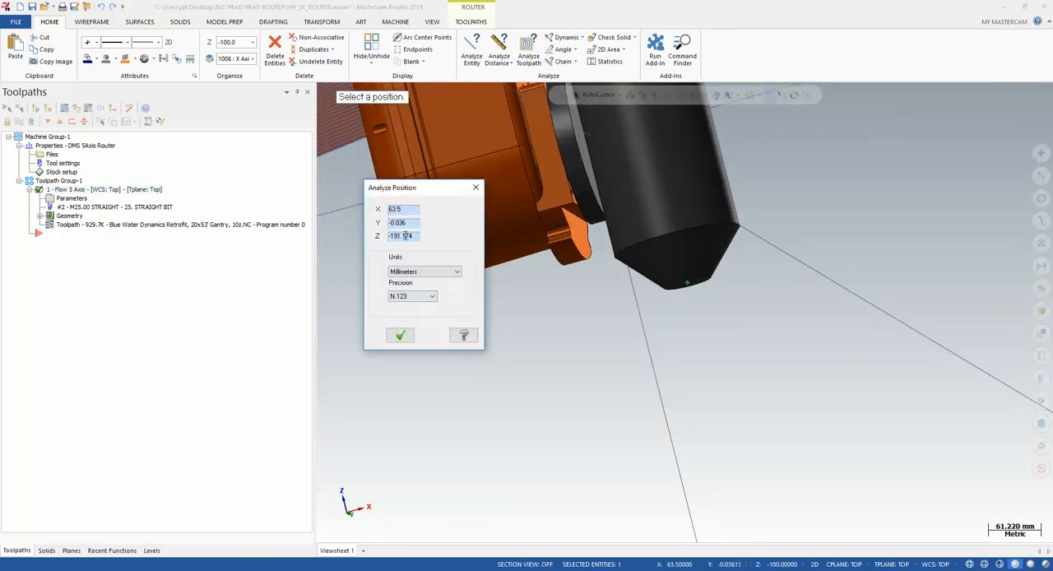
double_click(403, 209)
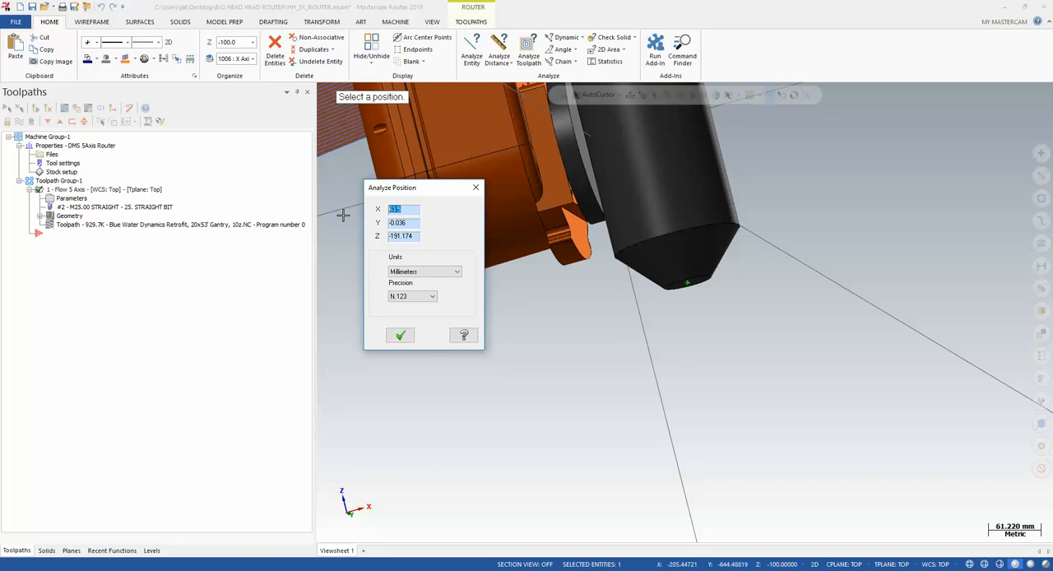
double_click(411, 223)
left_click_drag(416, 235, 383, 236)
Switch to Machine Simulation and set holder_transform's shift along X to 63.5
left_click(693, 526)
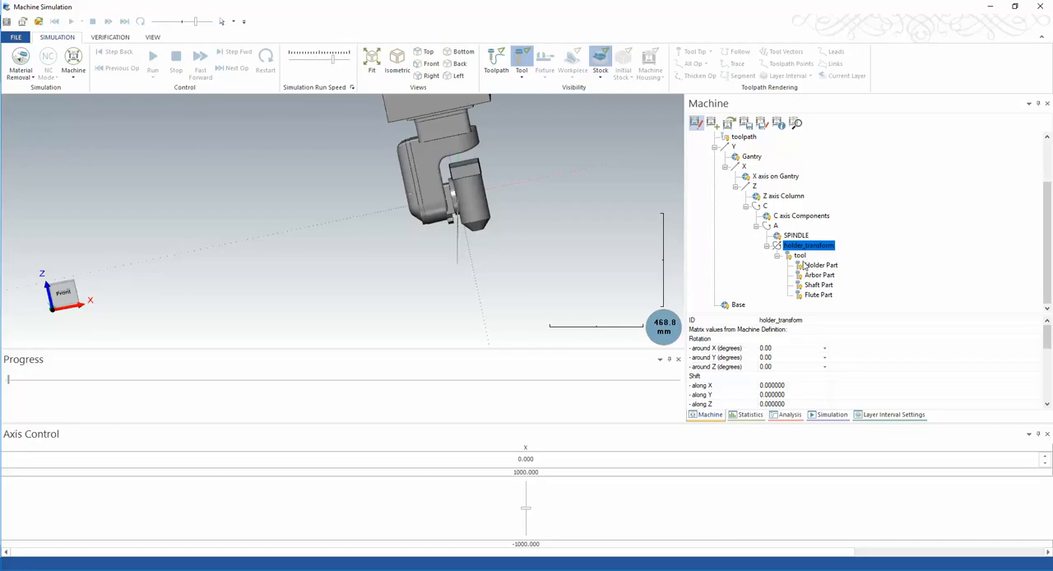
scroll(743, 395, "down", 2)
scroll(784, 351, "up", 1)
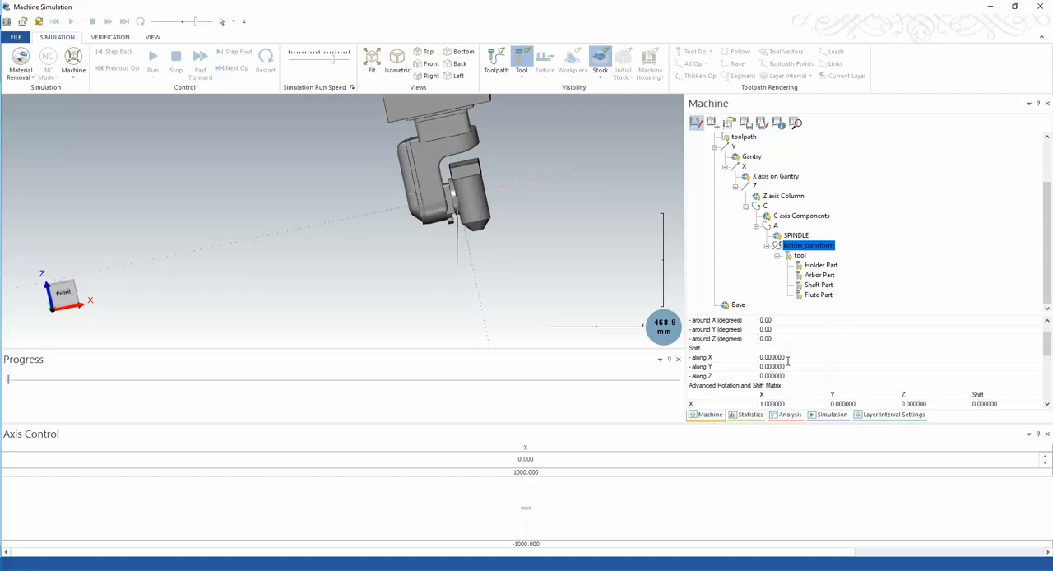
left_click(785, 359)
type("63.5")
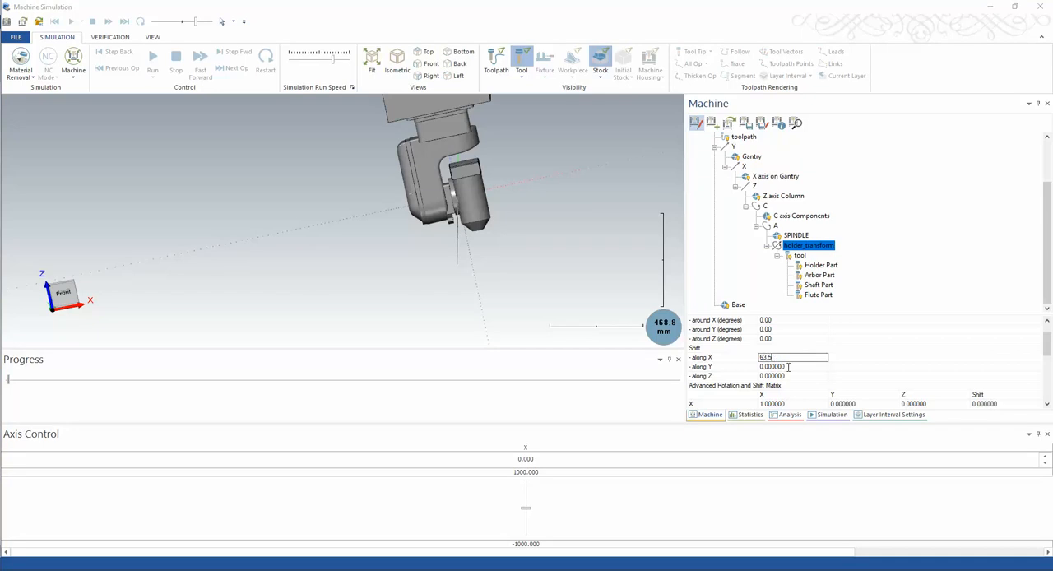
key("Tab")
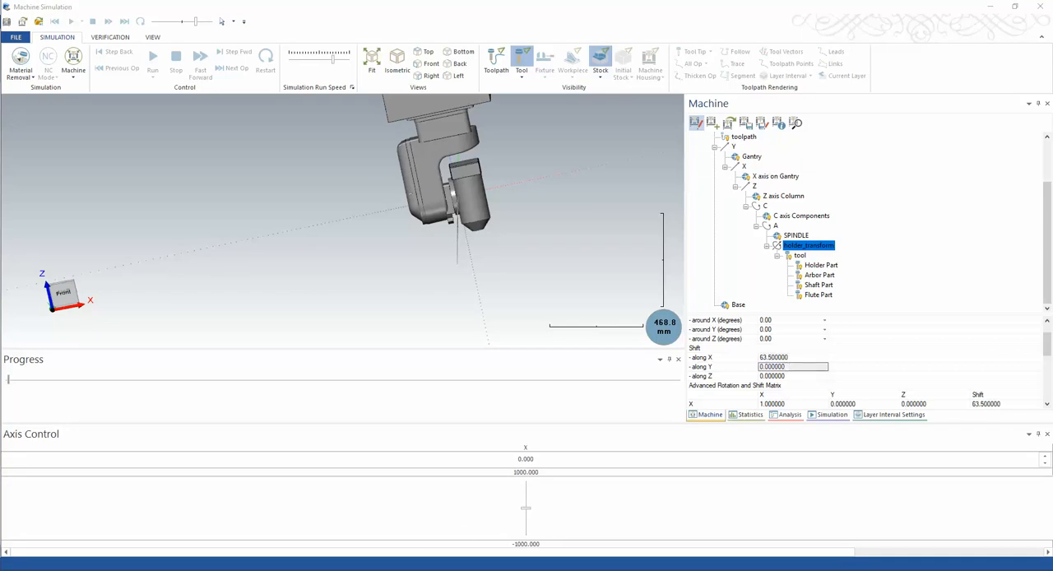
Copy the analyzed Y coordinate from Mastercam and set holder_transform's shift along Y to -0.036 in Machine Simulation
left_click(575, 529)
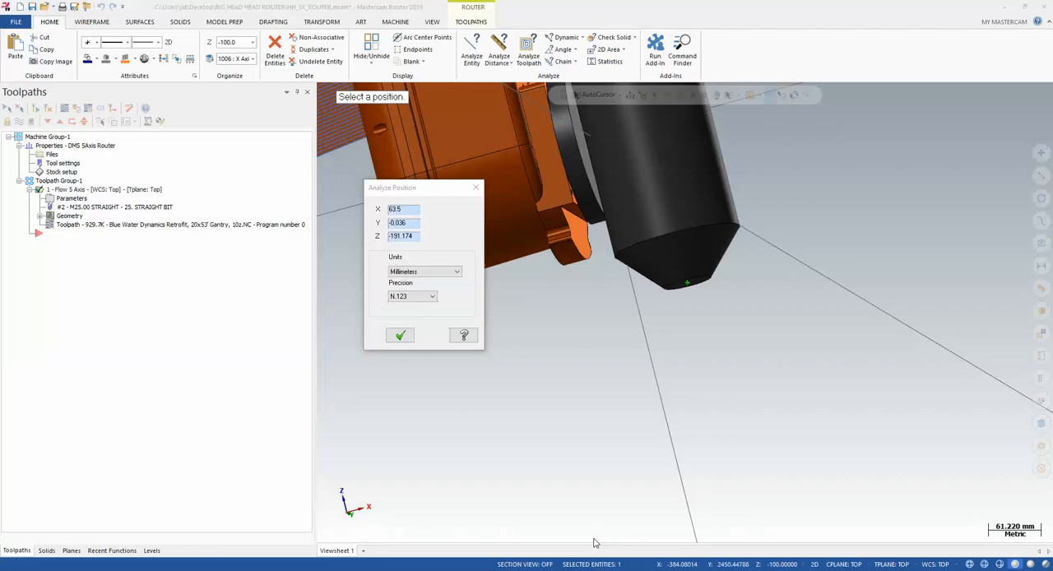
left_click(380, 221)
key("ctrl+c")
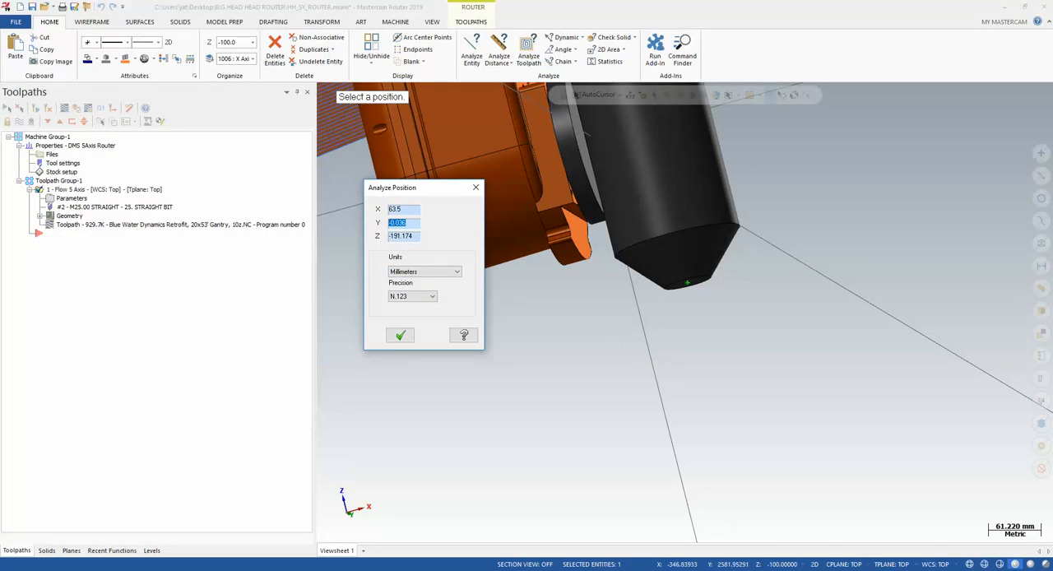
mouse_move(633, 564)
left_click(679, 541)
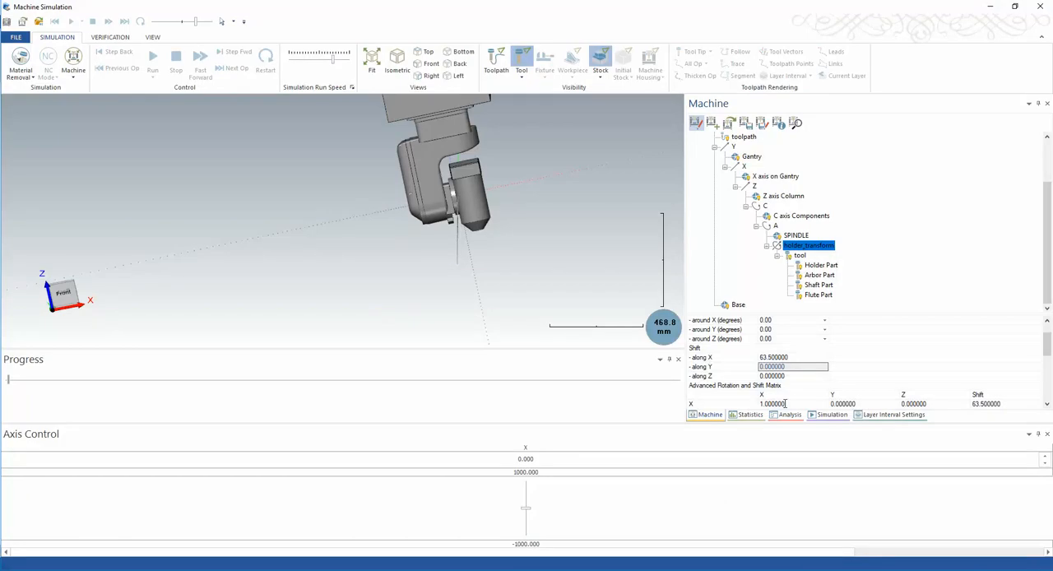
double_click(796, 370)
key("ctrl+v")
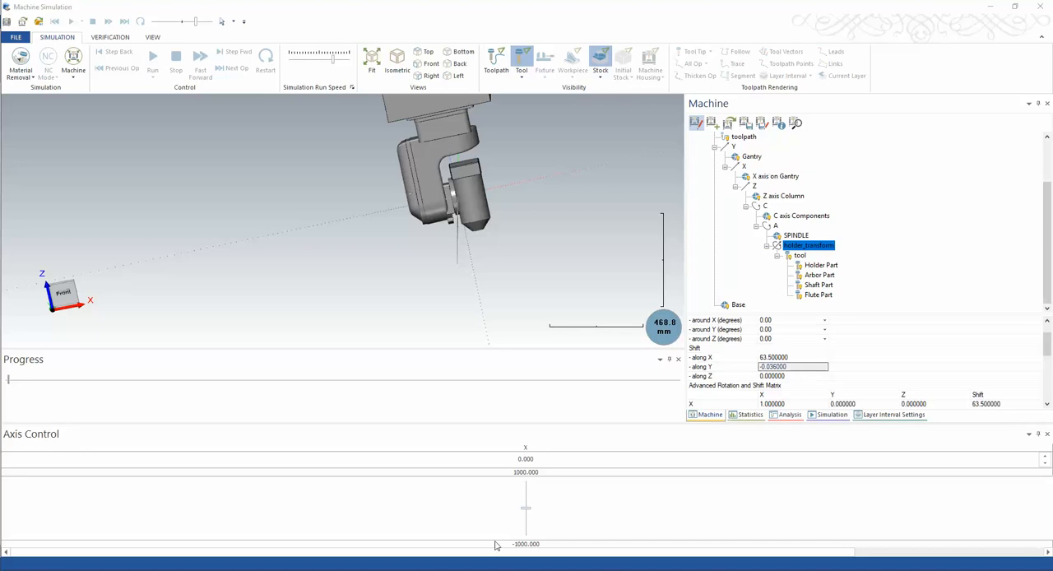
Copy the analyzed Z coordinate from Mastercam and set holder_transform's shift along Z to -191.174 in Machine Simulation
mouse_move(634, 564)
left_click(575, 527)
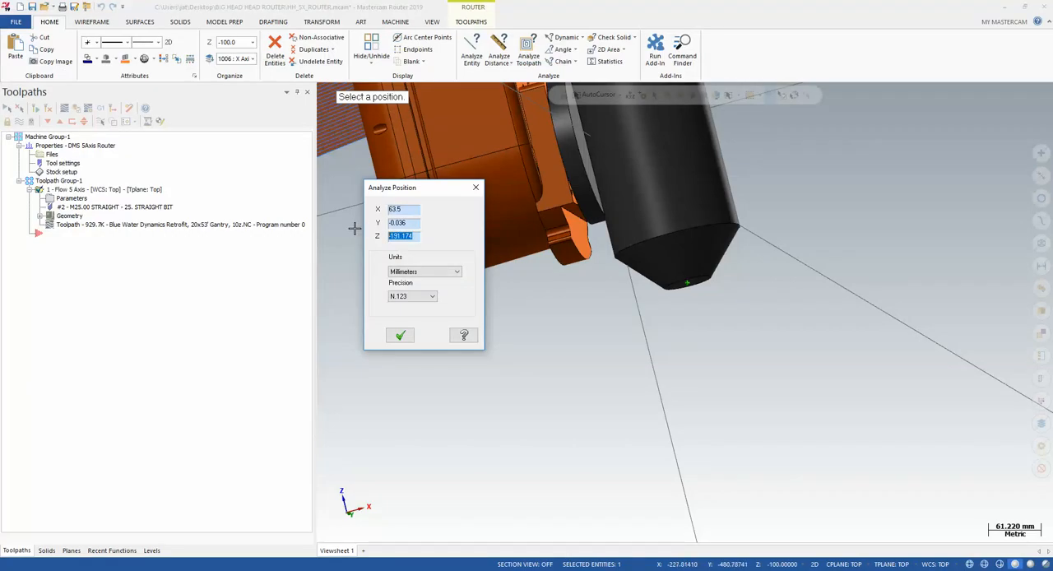
mouse_move(633, 564)
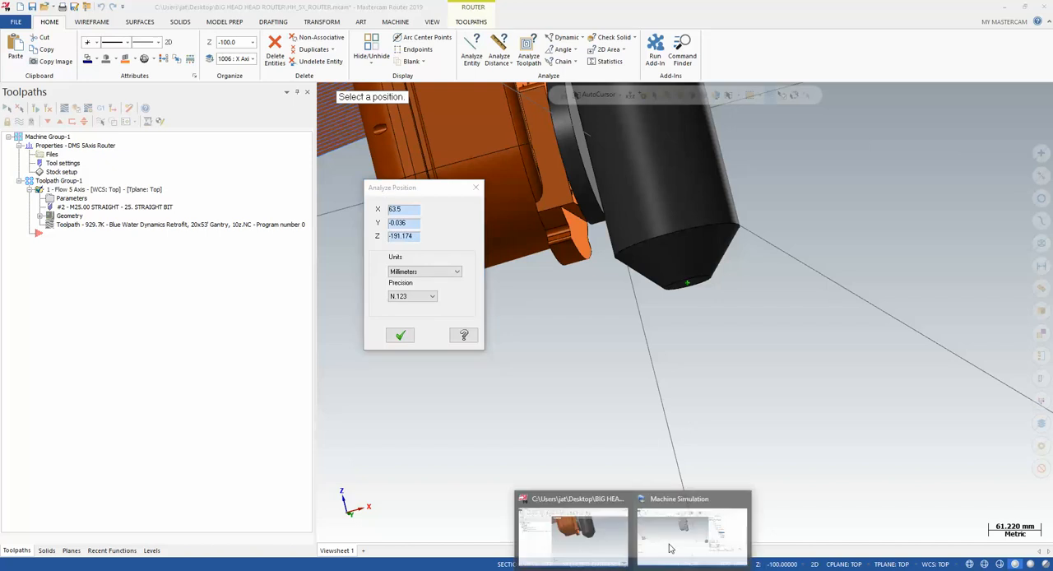
left_click(672, 539)
left_click(803, 376)
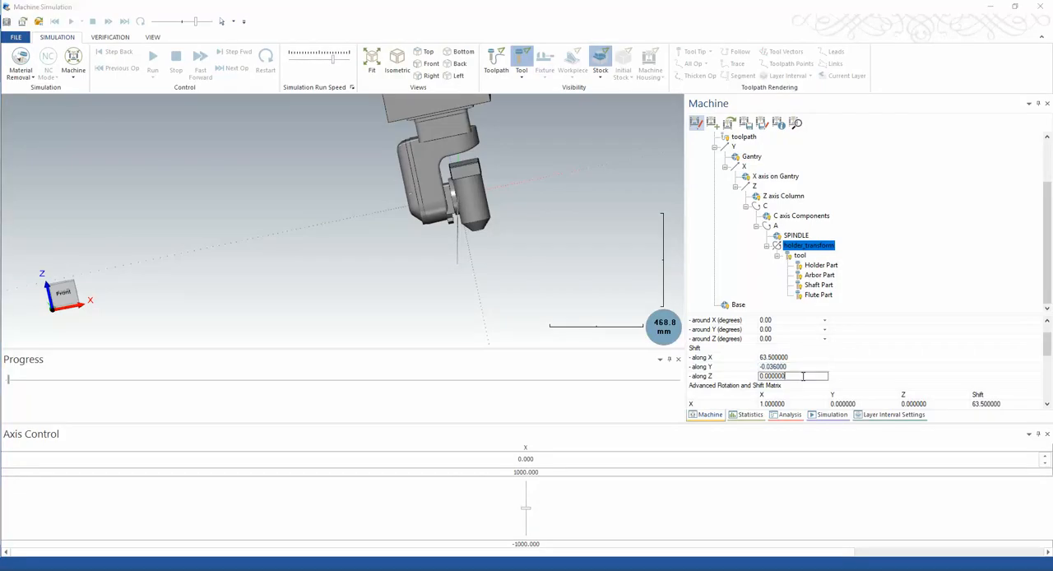
type("-191.174")
key("Return")
left_click(869, 370)
Reselect holder_transform in the machine tree and check its rotation and shift values
scroll(790, 350, "down", 3)
scroll(784, 329, "up", 4)
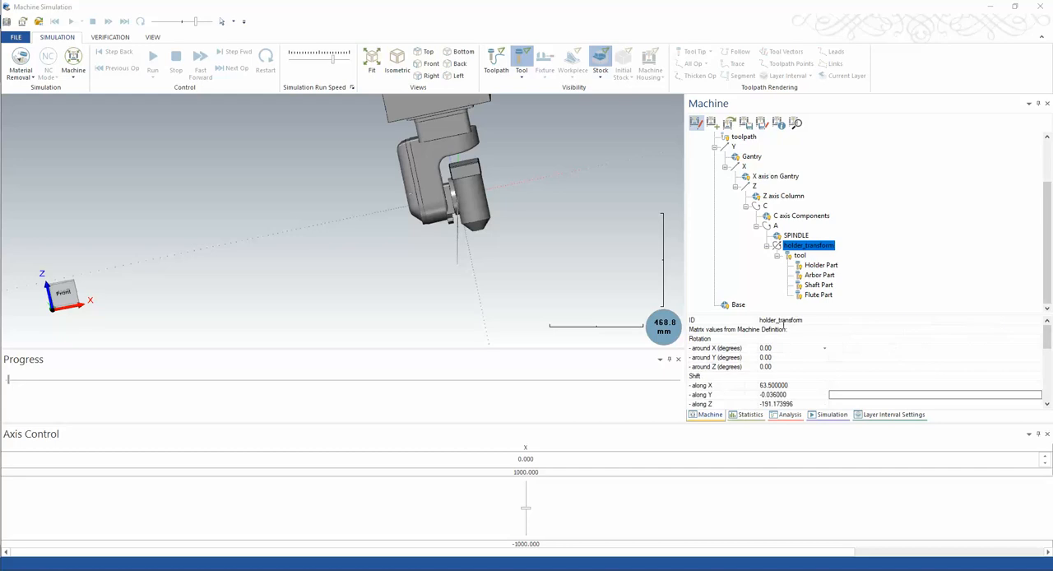
left_click(842, 248)
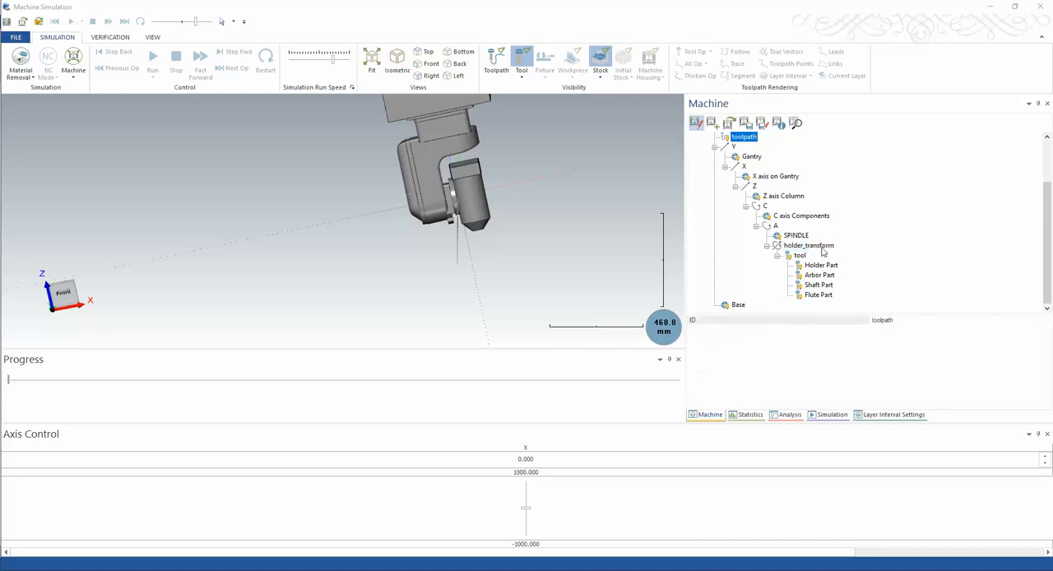
left_click(824, 246)
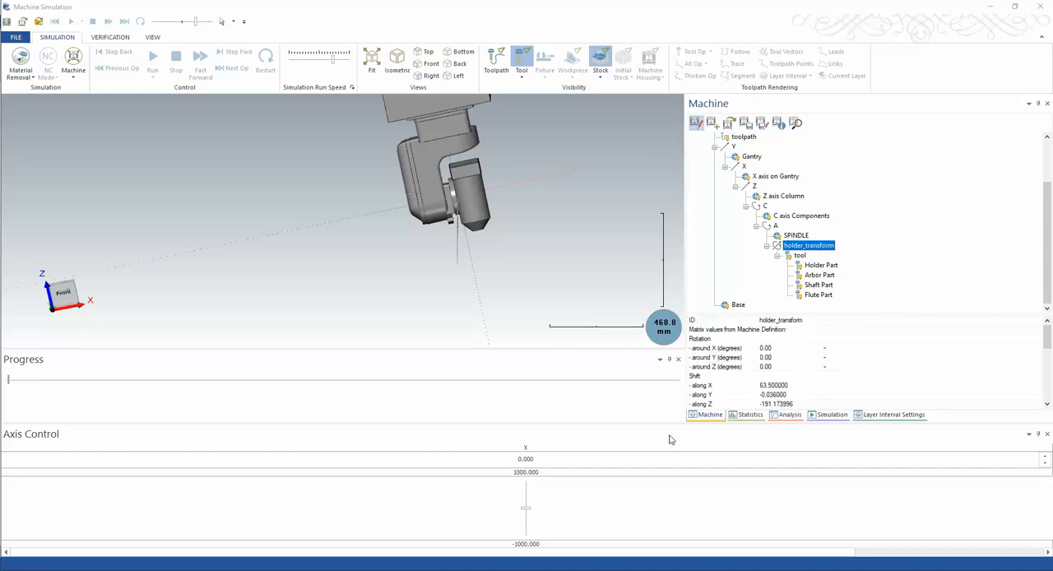
Save the machine definition under the name BIG HEAD HEAD ROUTER in the BIG HEAD HEAD ROUTER folder on the desktop
left_click(791, 216)
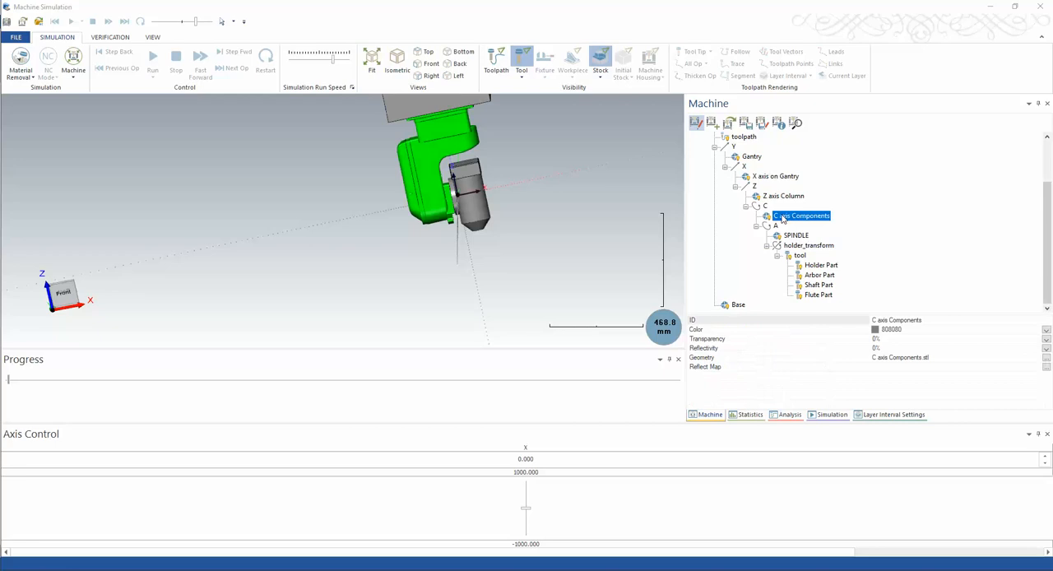
left_click(761, 123)
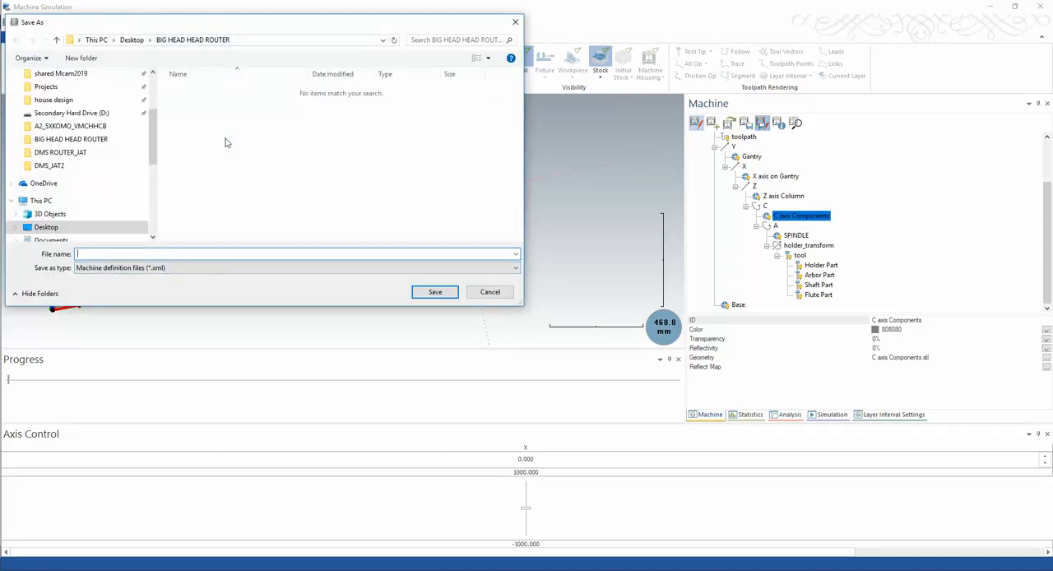
type("BIG HEAD HEAD ROUTER")
left_click(434, 292)
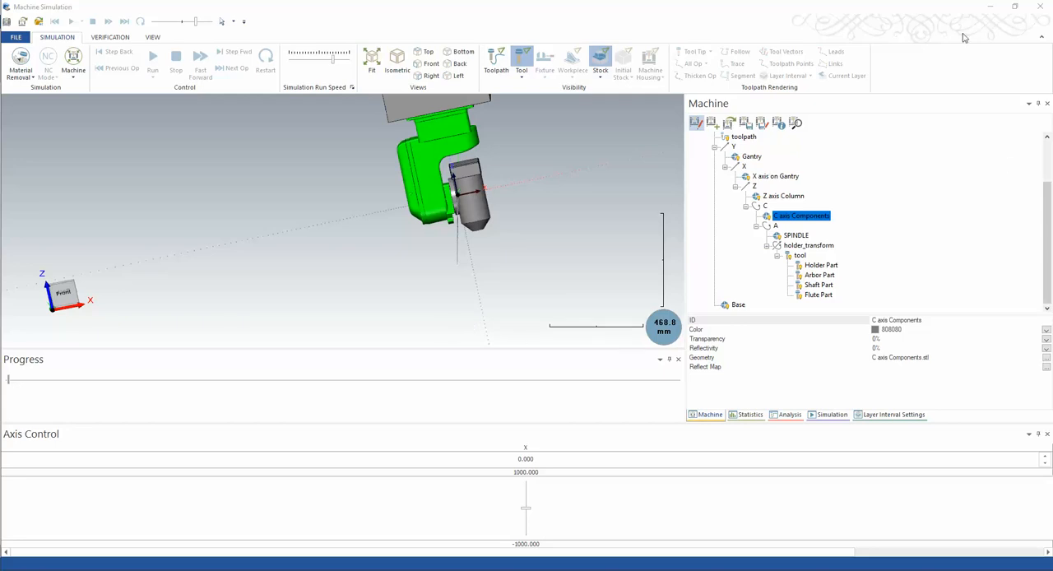
Leave machine editing mode and jog the X axis to about -461.5, keeping the simulation window maximized
double_click(936, 12)
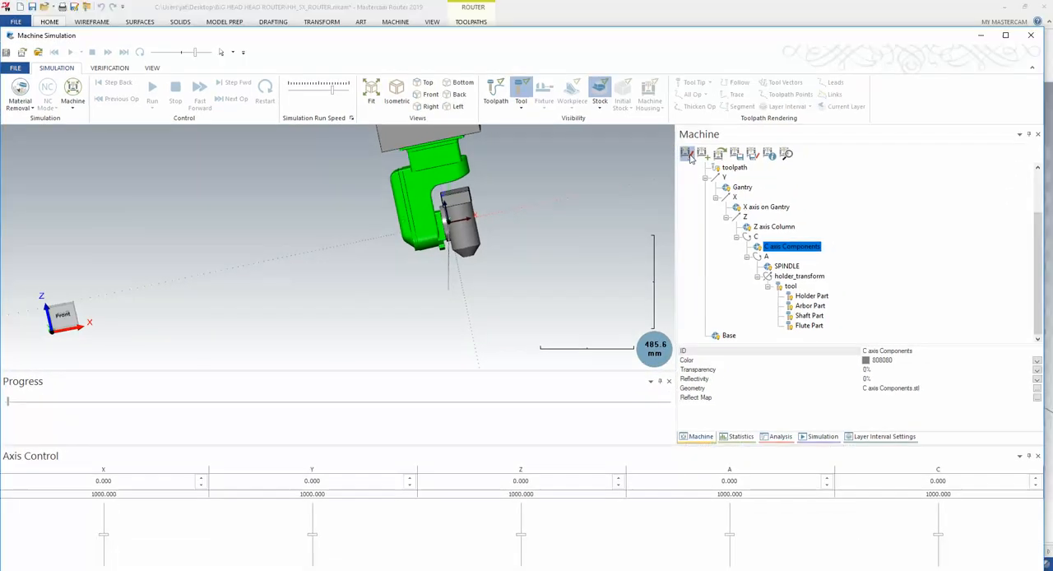
left_click(686, 154)
scroll(540, 242, "down", 5)
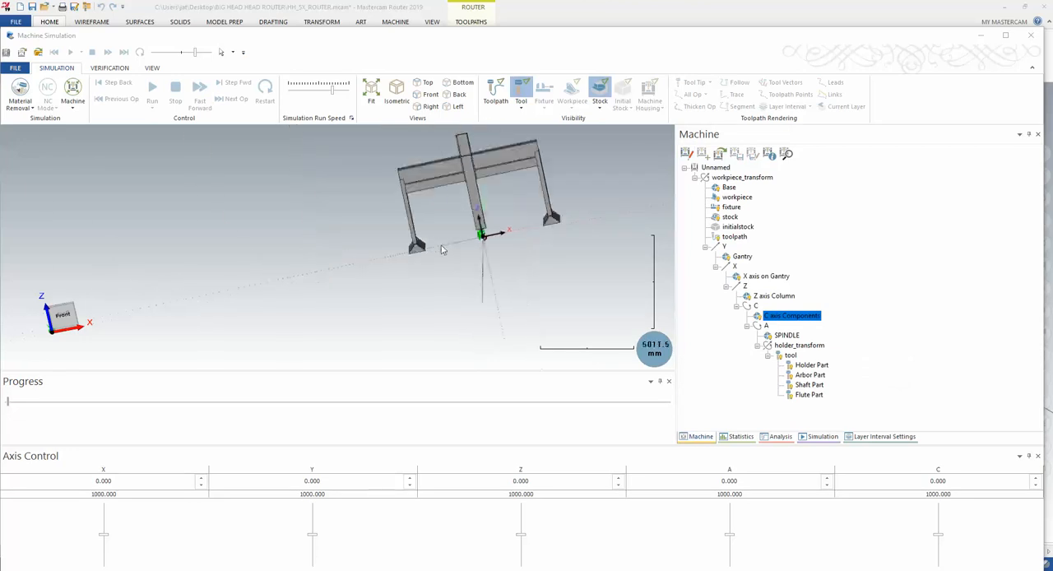
scroll(442, 250, "down", 5)
scroll(480, 258, "up", 6)
mouse_move(103, 534)
left_mouse_down()
mouse_move(98, 545)
mouse_move(100, 516)
mouse_move(98, 564)
mouse_move(99, 515)
mouse_move(101, 547)
left_mouse_up()
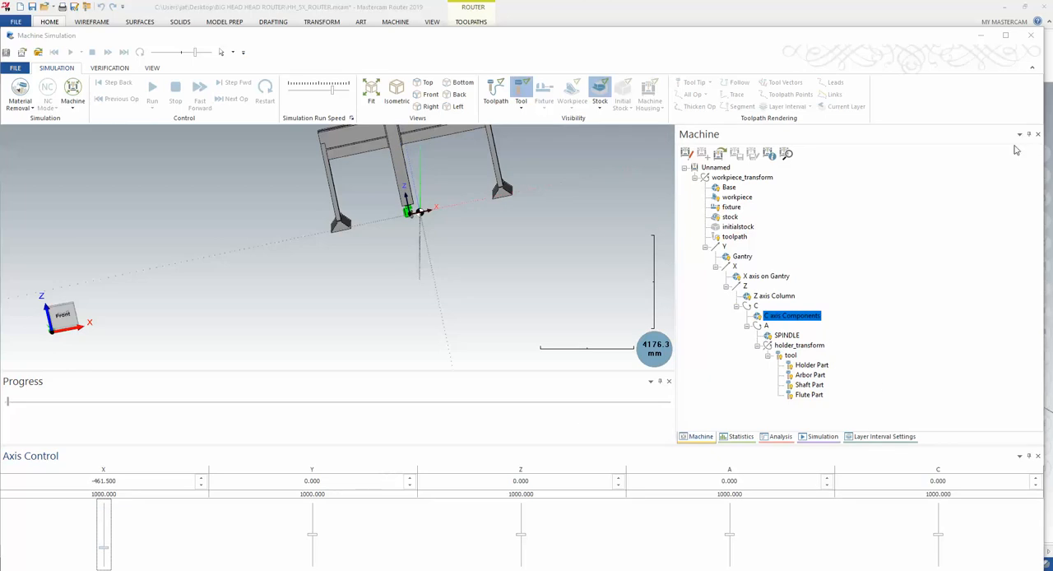
left_click(1004, 36)
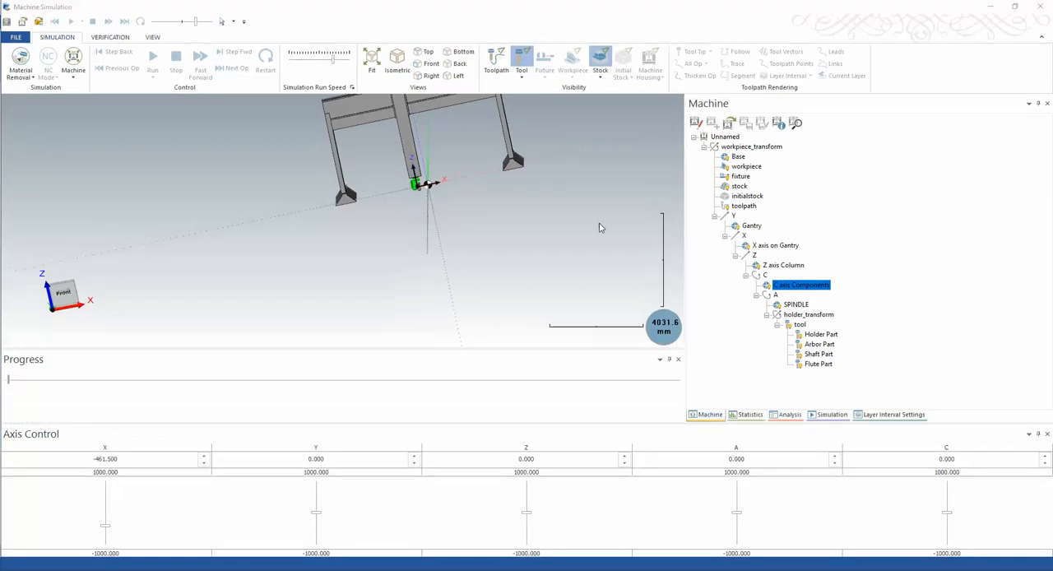
Jog the Y axis to about 211.5 and the Z axis to about 615.4, checking the motion around the gantry and head
mouse_move(316, 512)
left_mouse_down()
mouse_move(319, 503)
mouse_move(318, 525)
mouse_move(319, 508)
left_mouse_up()
middle_click_drag(469, 261, 394, 294)
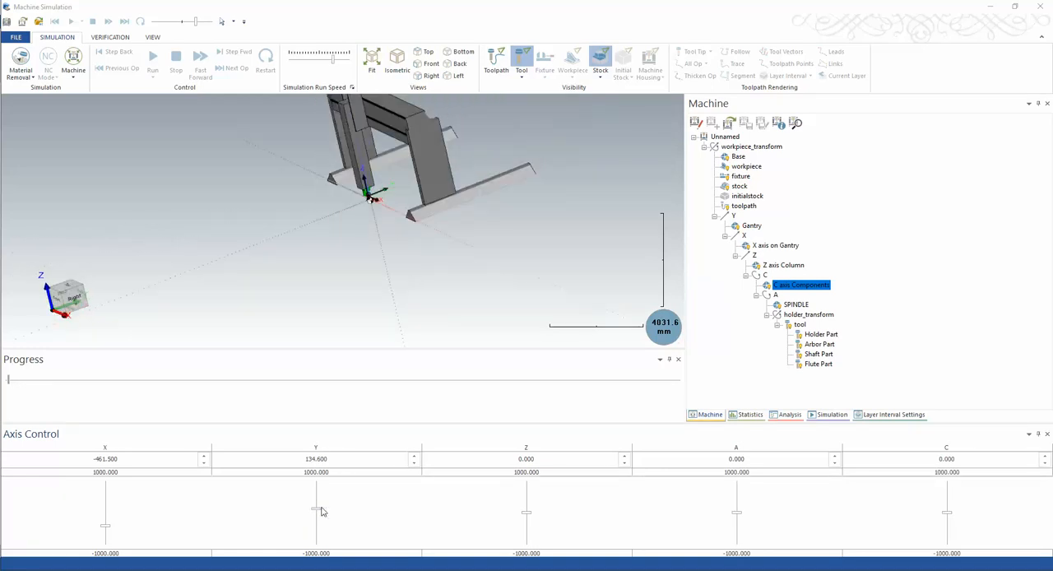
mouse_move(316, 510)
left_mouse_down()
mouse_move(318, 488)
mouse_move(307, 559)
mouse_move(318, 506)
left_mouse_up()
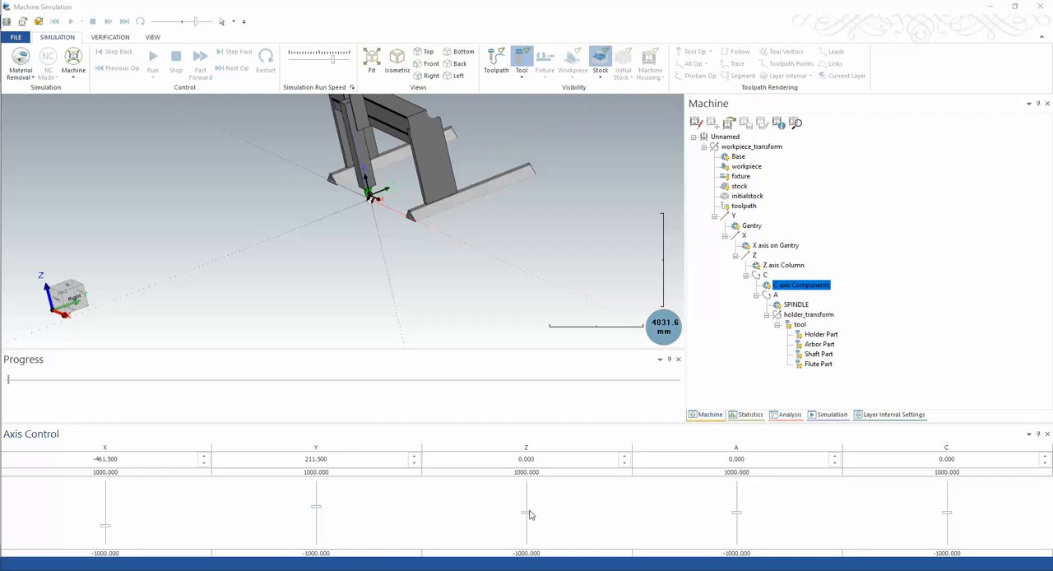
left_click_drag(530, 514, 527, 492)
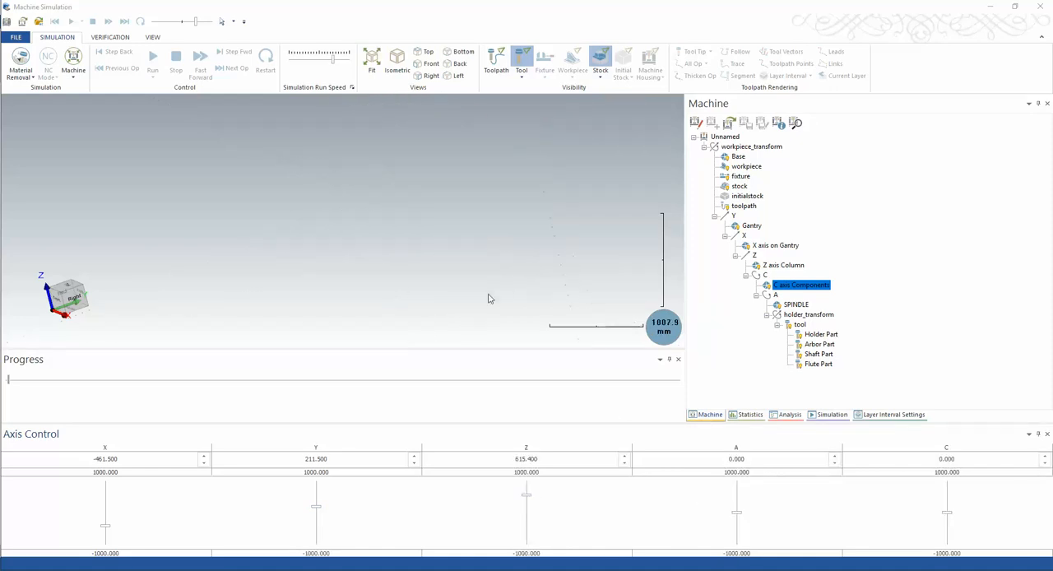
scroll(490, 299, "down", 9)
scroll(508, 186, "up", 11)
scroll(361, 259, "down", 3)
scroll(353, 337, "up", 6)
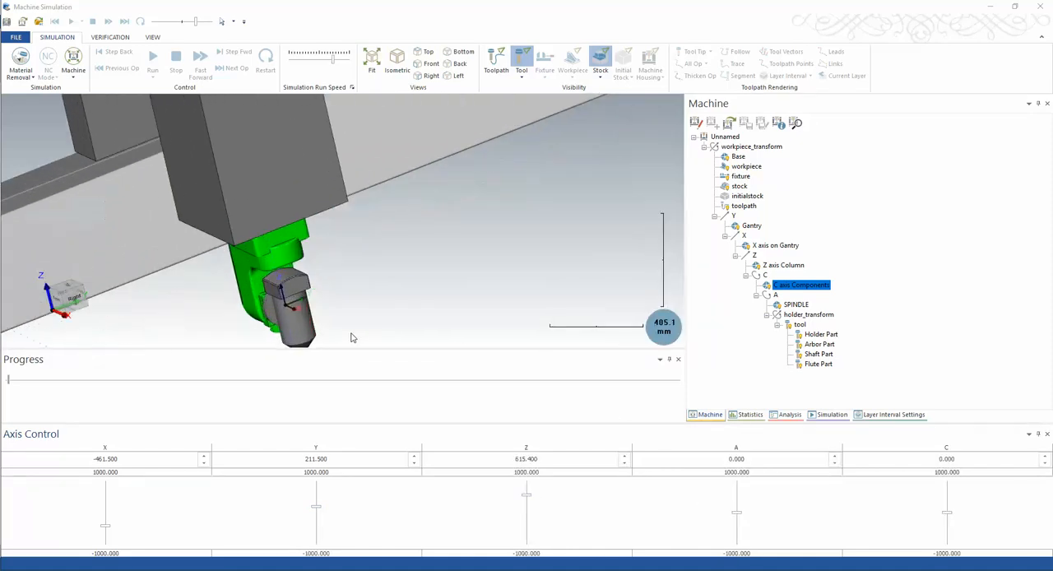
Jog the A axis to about 307.7 and the C axis to about -76.9, checking the rotation of the head
mouse_move(736, 516)
left_mouse_down()
mouse_move(738, 498)
mouse_move(740, 508)
left_mouse_up()
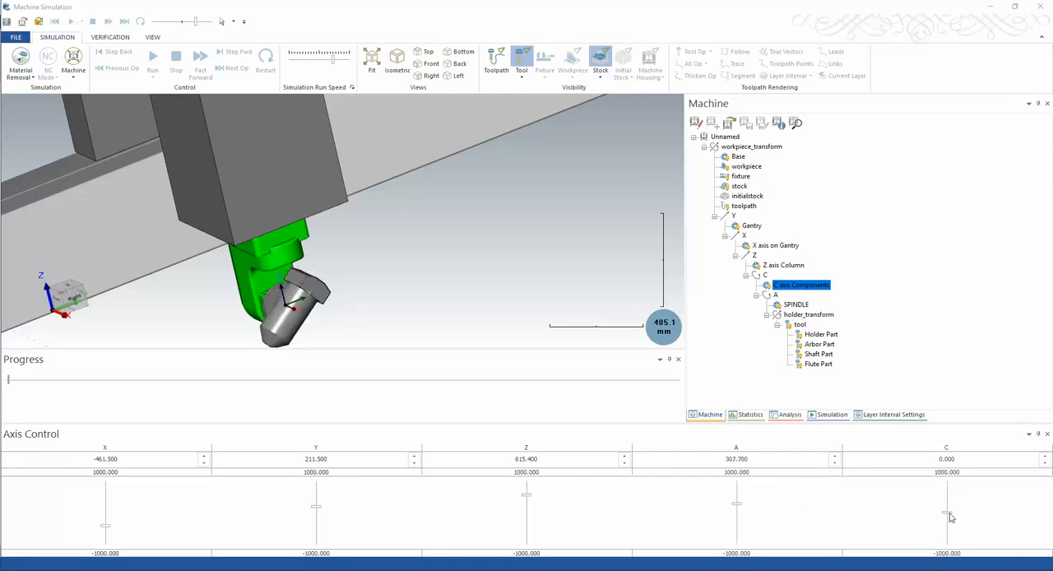
left_click_drag(947, 512, 944, 518)
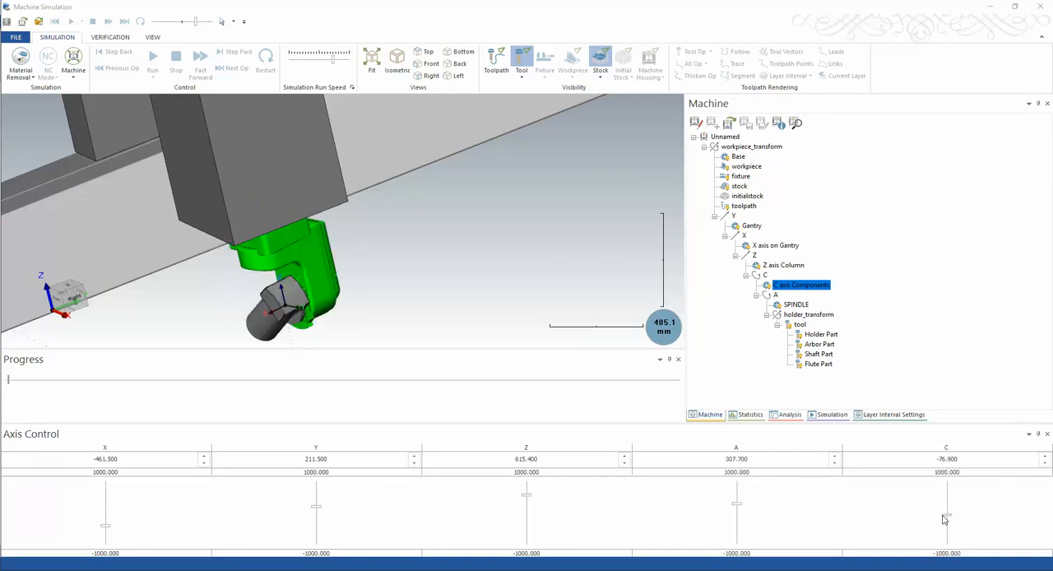
scroll(383, 252, "down", 8)
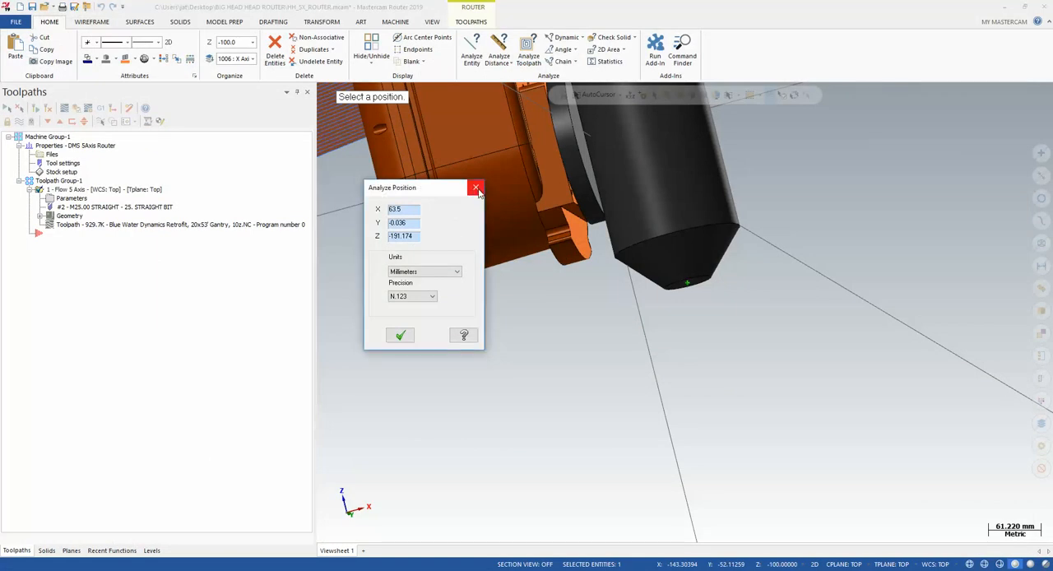
Close the position analysis in Mastercam, switch to File Explorer and check the files in the desktop's BIG HEAD HEAD ROUTER folder
left_click(475, 188)
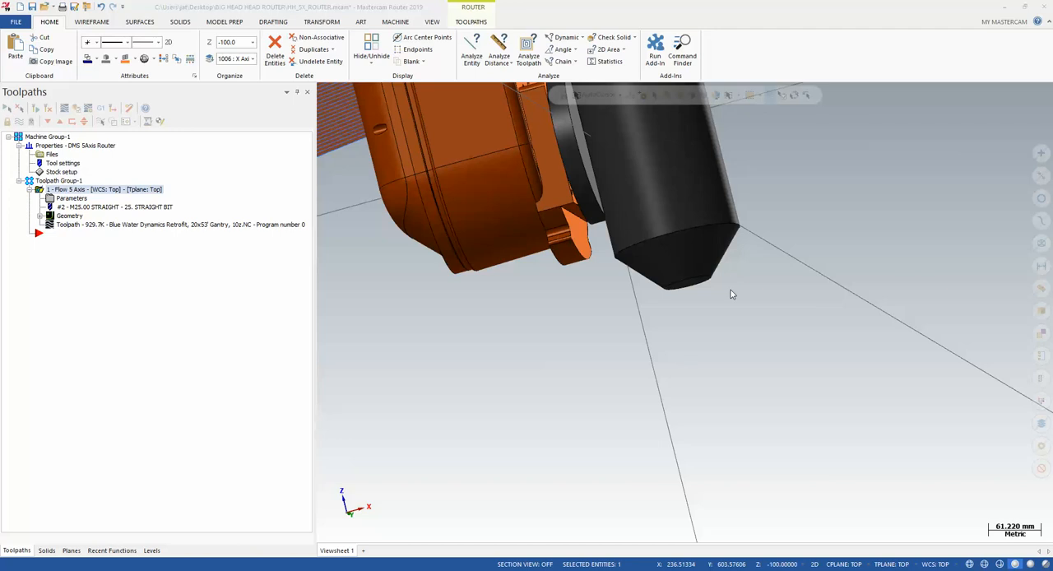
key("alt+Tab")
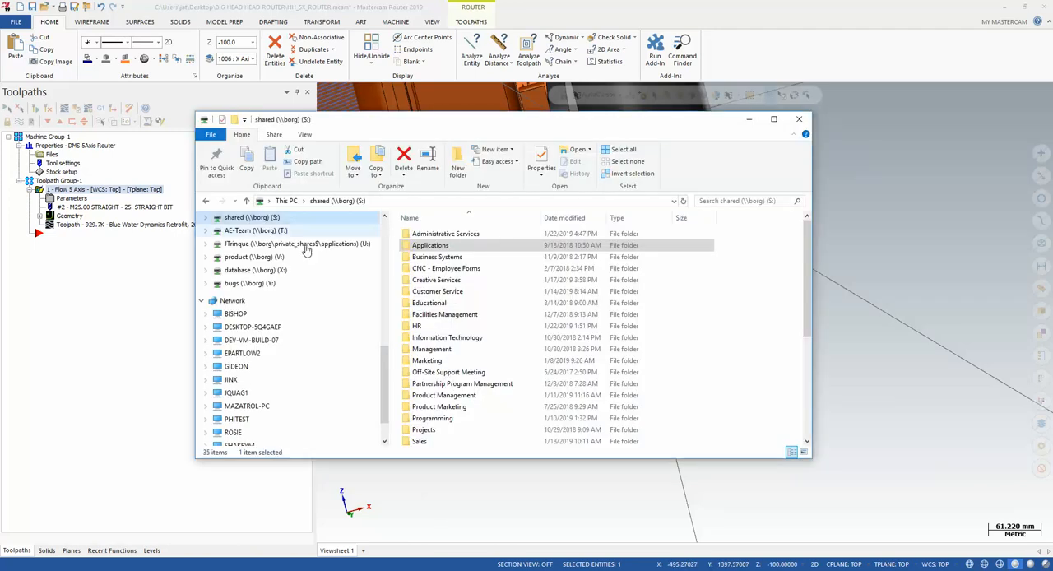
scroll(346, 299, "up", 4)
scroll(344, 305, "up", 4)
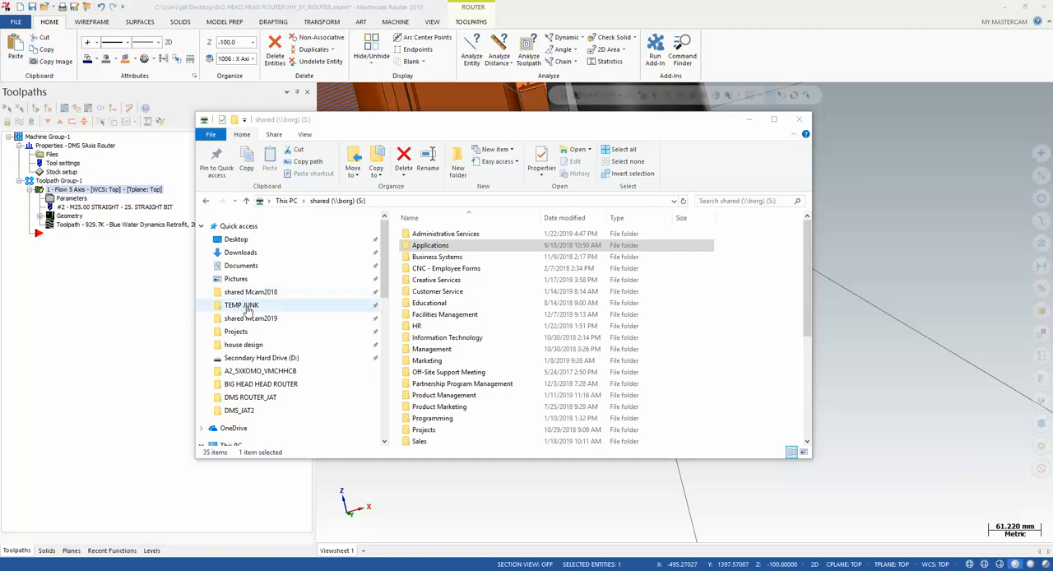
left_click(236, 240)
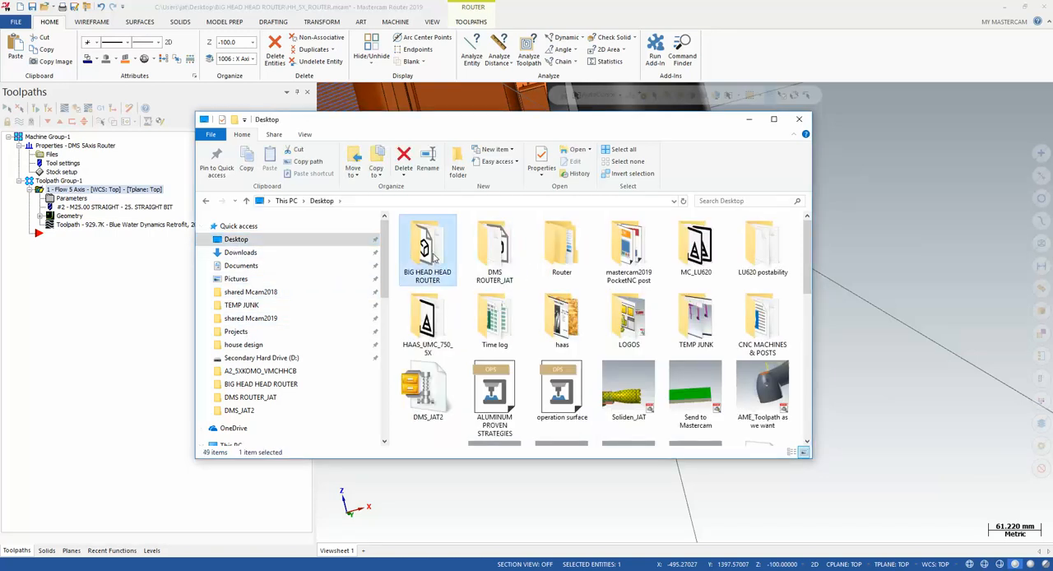
double_click(434, 259)
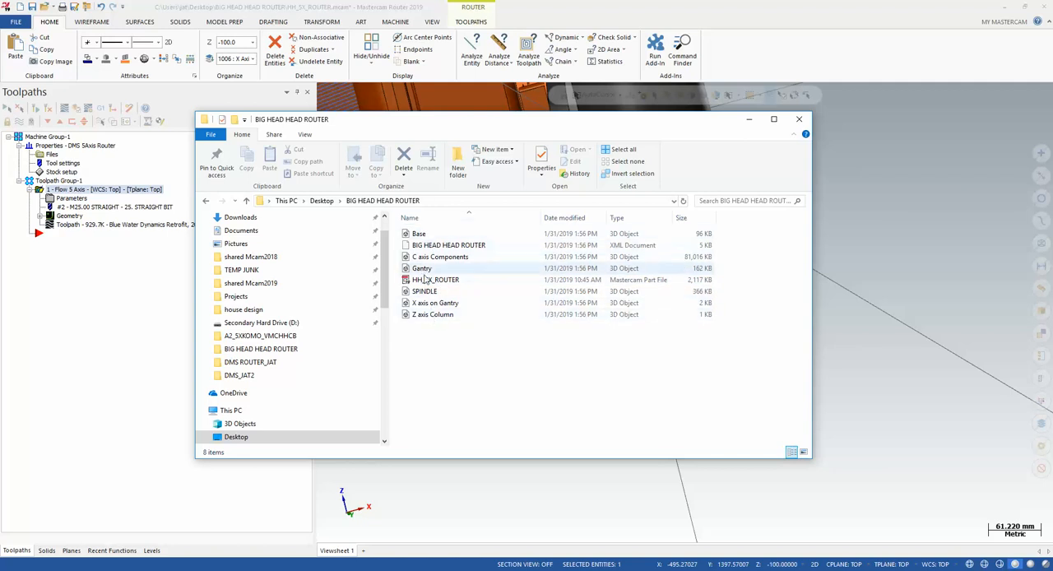
Return to the desktop folder and copy the whole BIG HEAD HEAD ROUTER folder
left_click(322, 201)
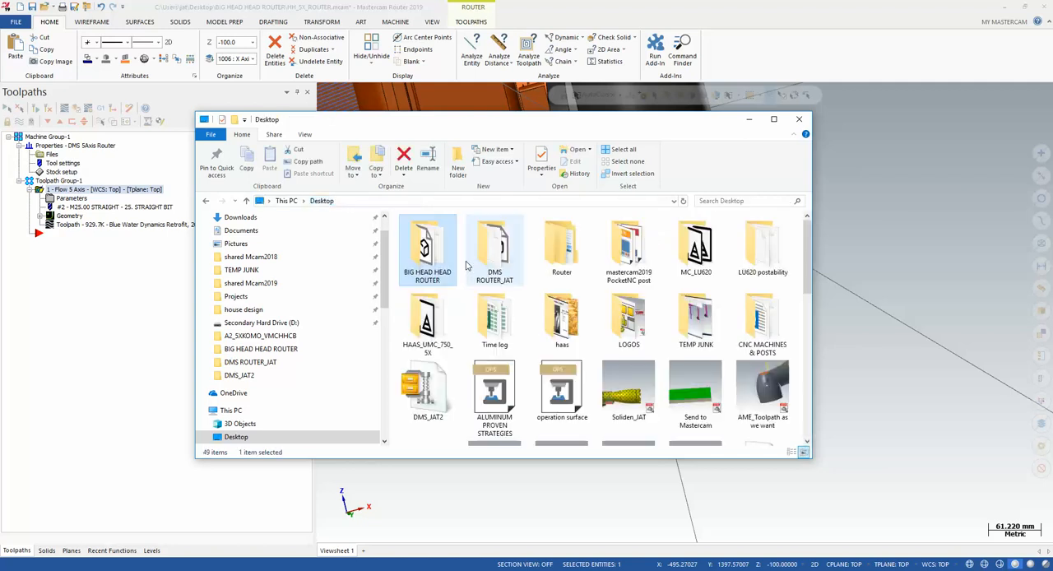
right_click(424, 246)
left_click(448, 440)
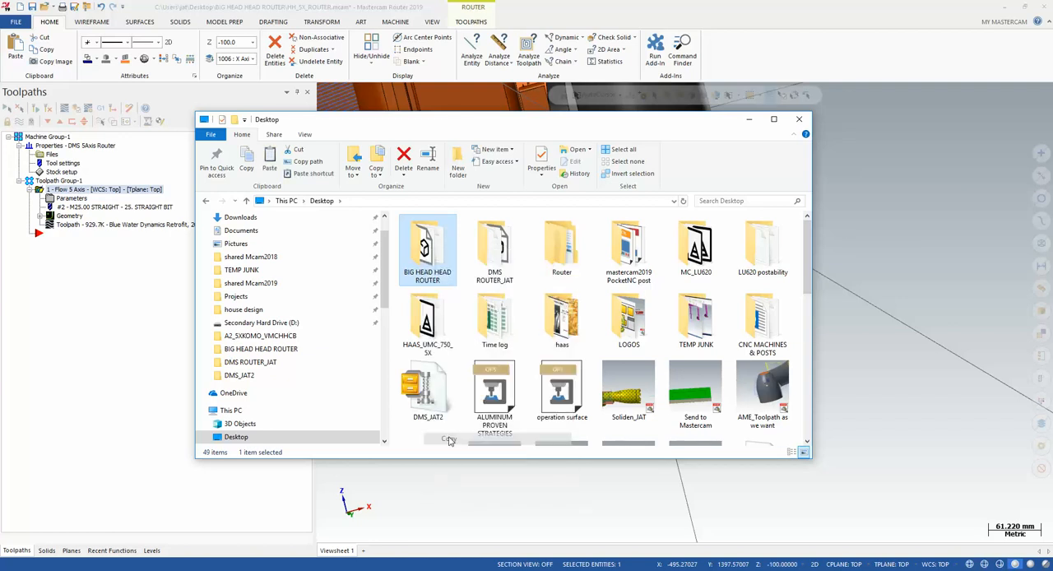
Browse to the Public Documents folder under Users\Public on the C drive
left_click_drag(383, 268, 393, 301)
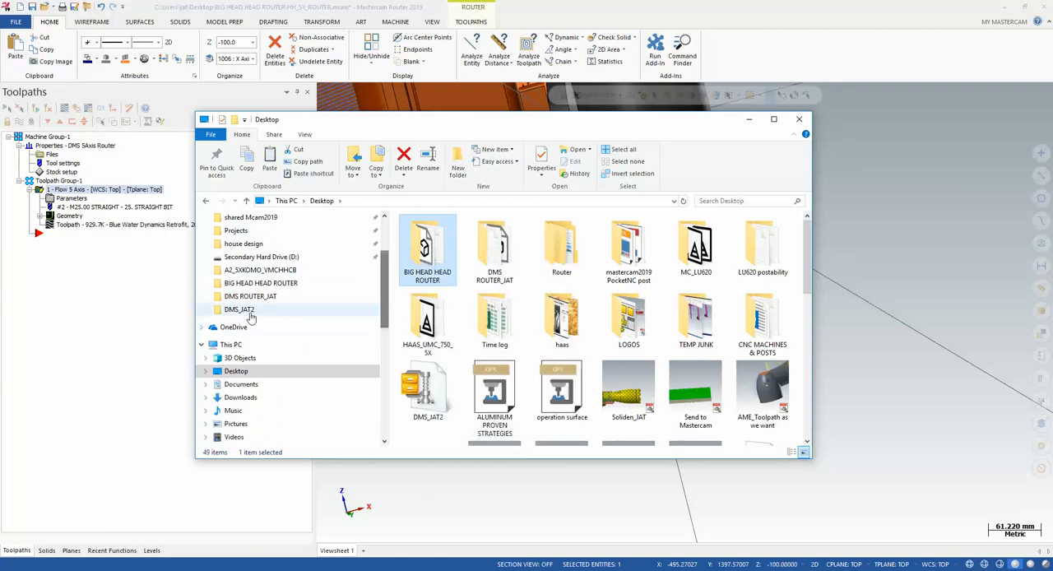
scroll(343, 304, "down", 2)
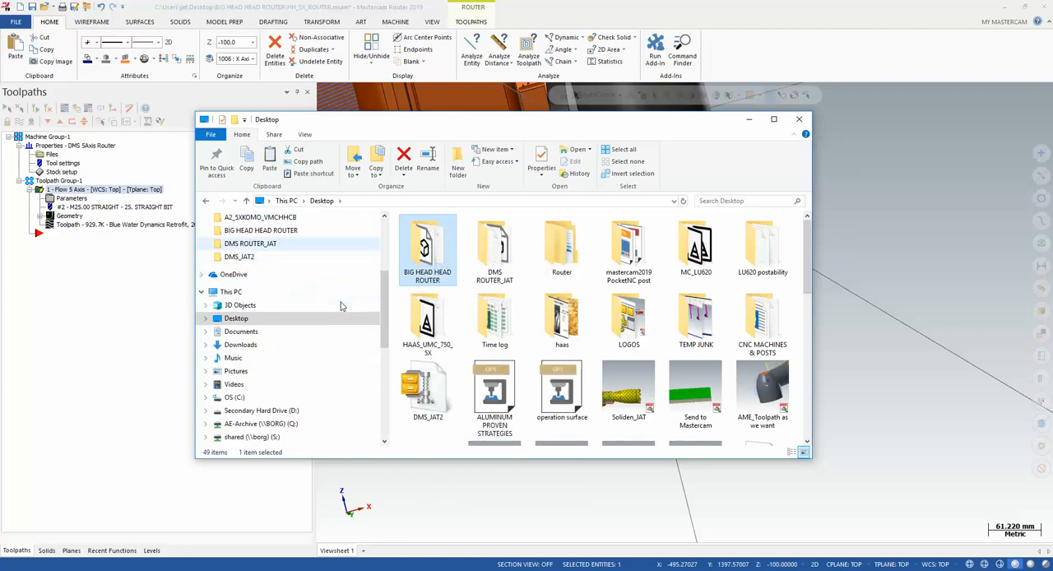
scroll(342, 305, "up", 4)
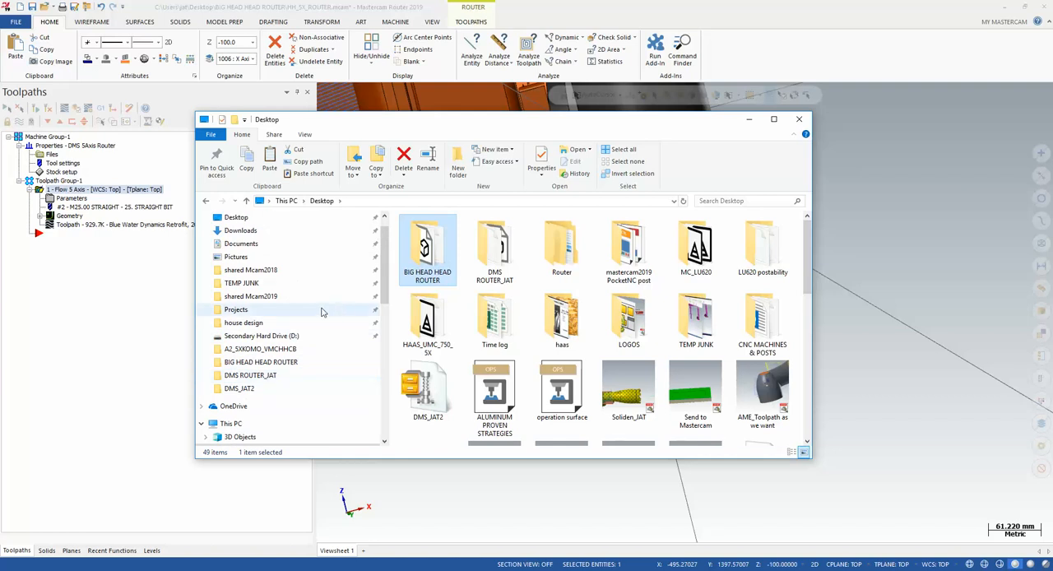
scroll(284, 321, "up", 1)
scroll(287, 385, "down", 4)
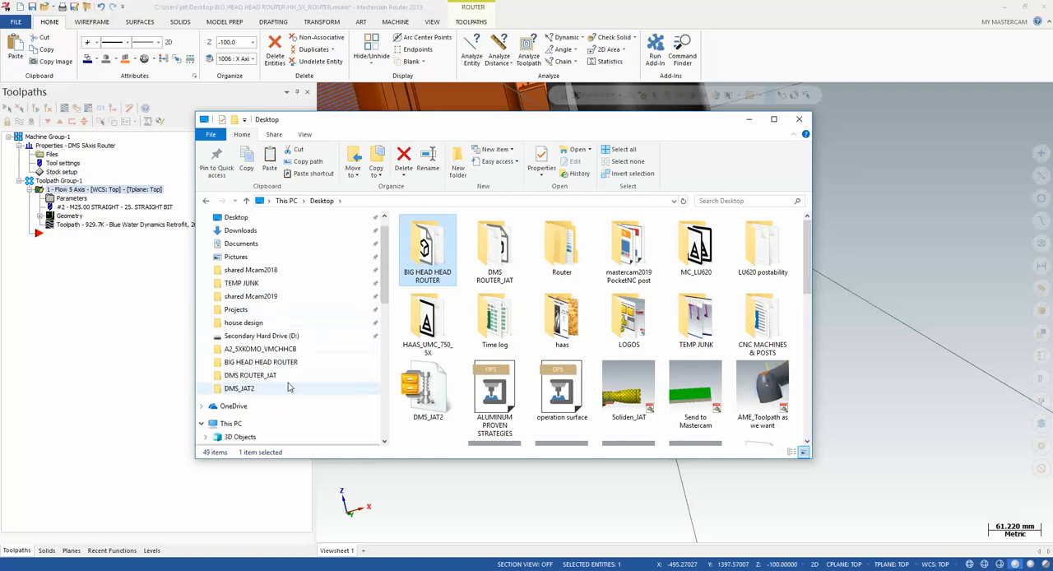
left_click(247, 390)
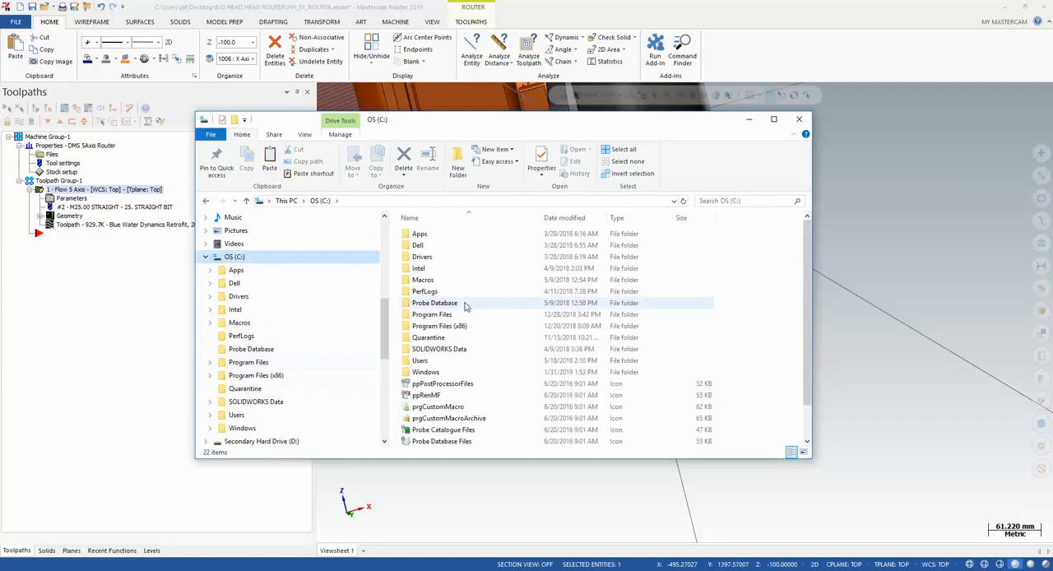
left_click(420, 362)
double_click(422, 362)
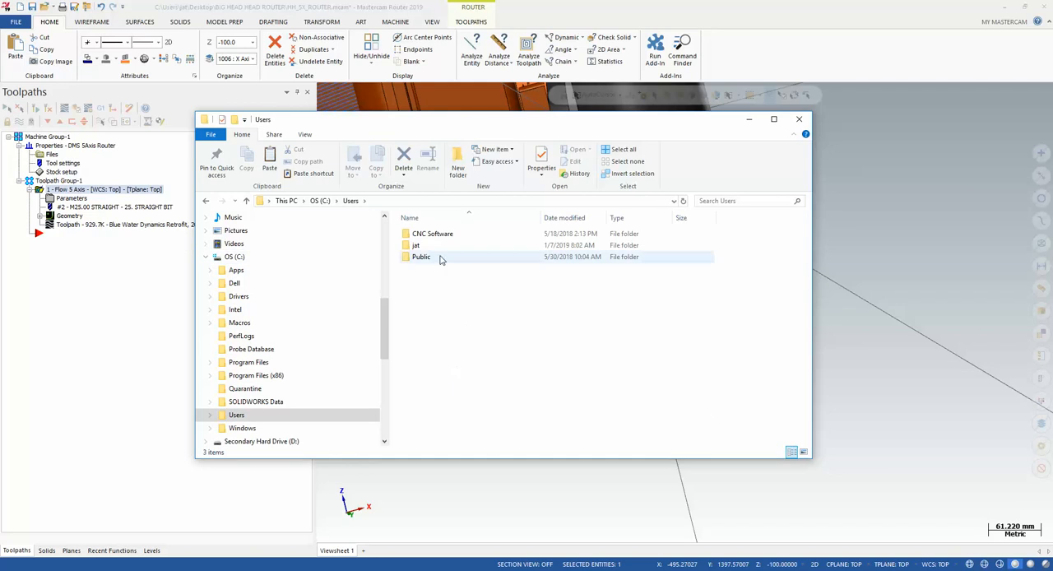
double_click(430, 257)
left_click(431, 247)
double_click(431, 246)
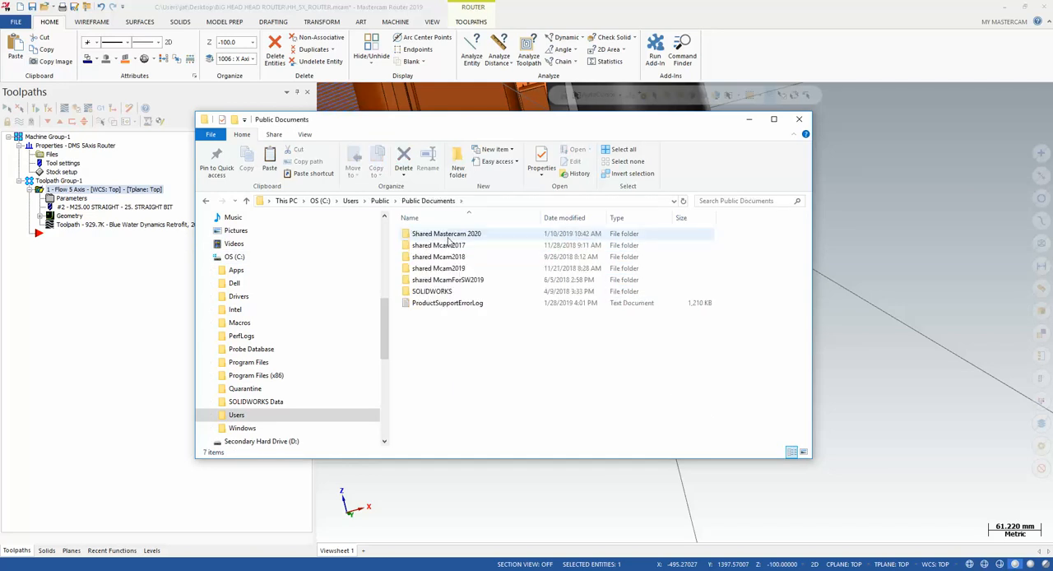
Paste the BIG HEAD HEAD ROUTER folder into shared Mcam2019\MachineSimulation\MachSim
double_click(455, 268)
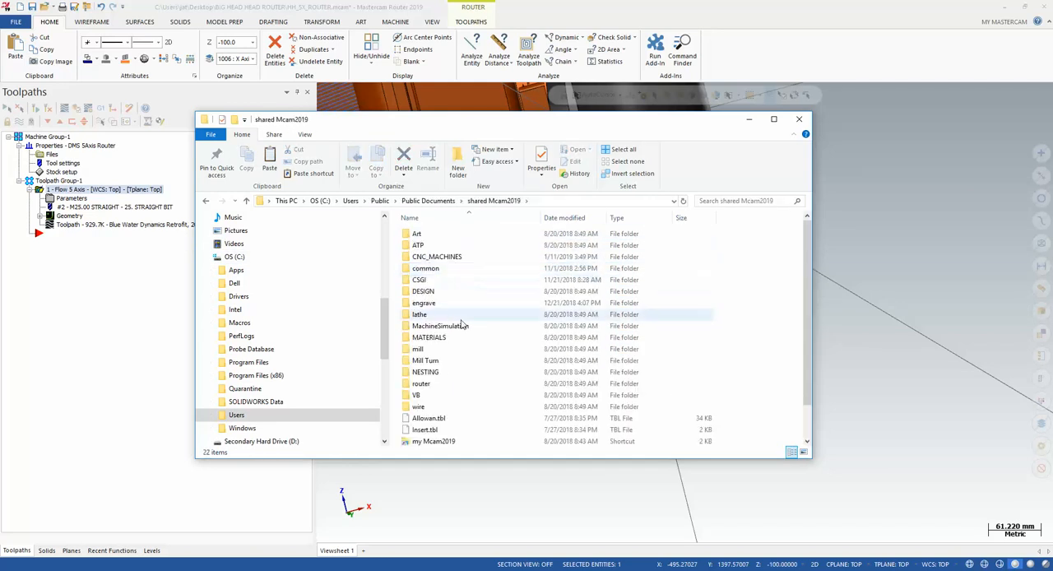
scroll(436, 332, "down", 1)
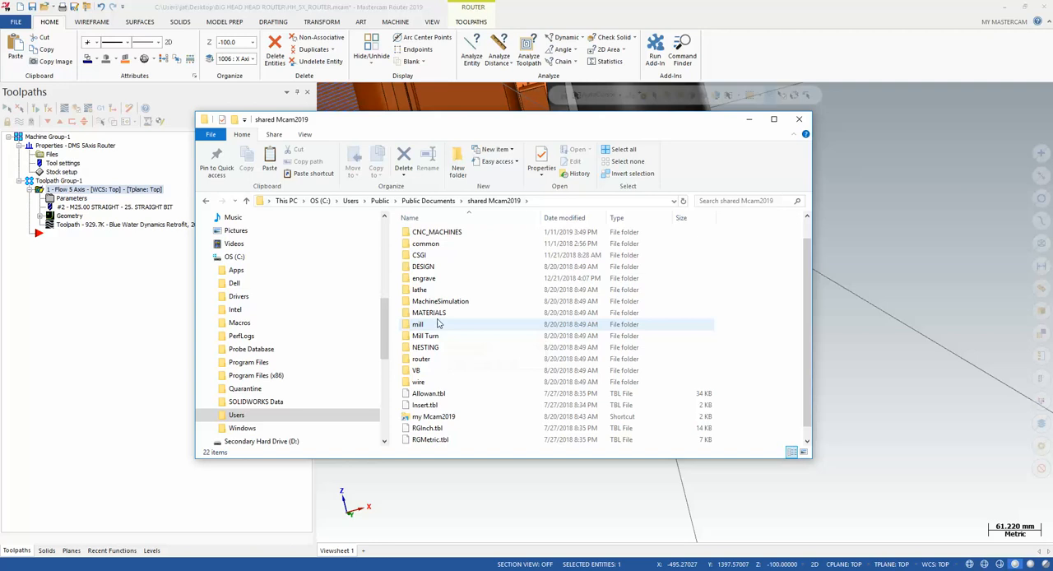
double_click(437, 302)
double_click(424, 235)
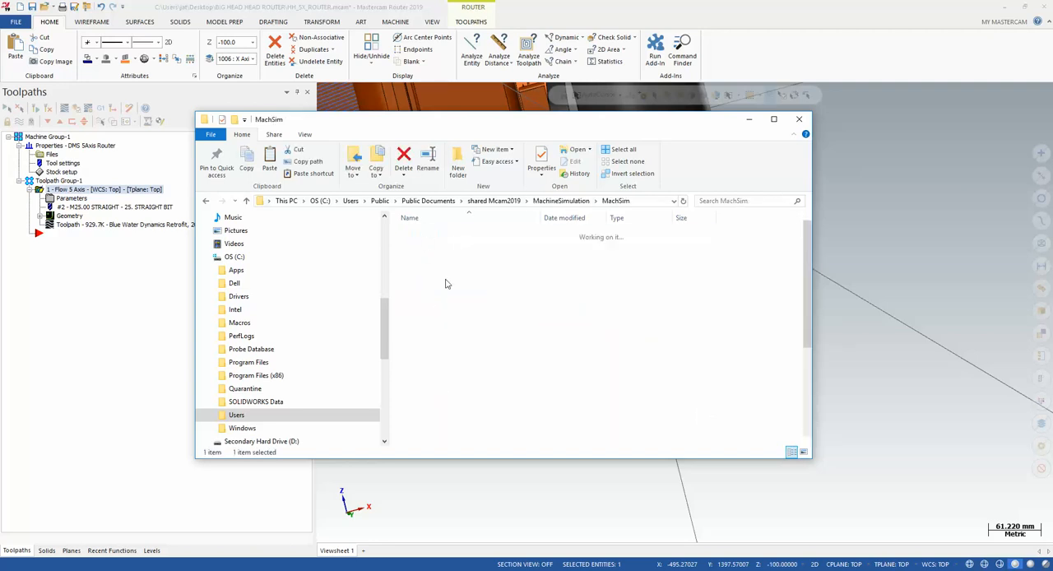
scroll(477, 320, "down", 5)
scroll(483, 327, "up", 5)
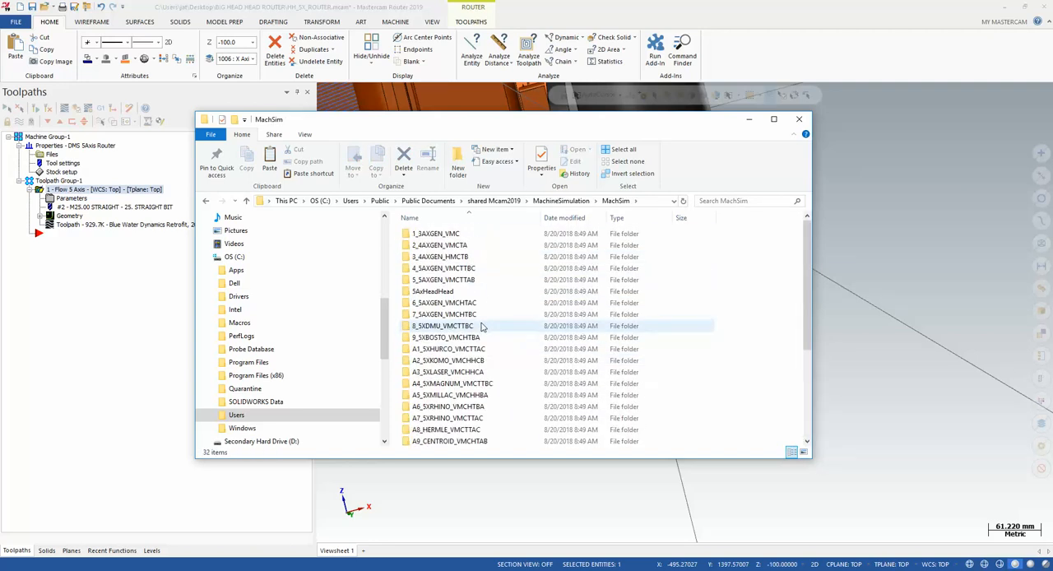
right_click(498, 262)
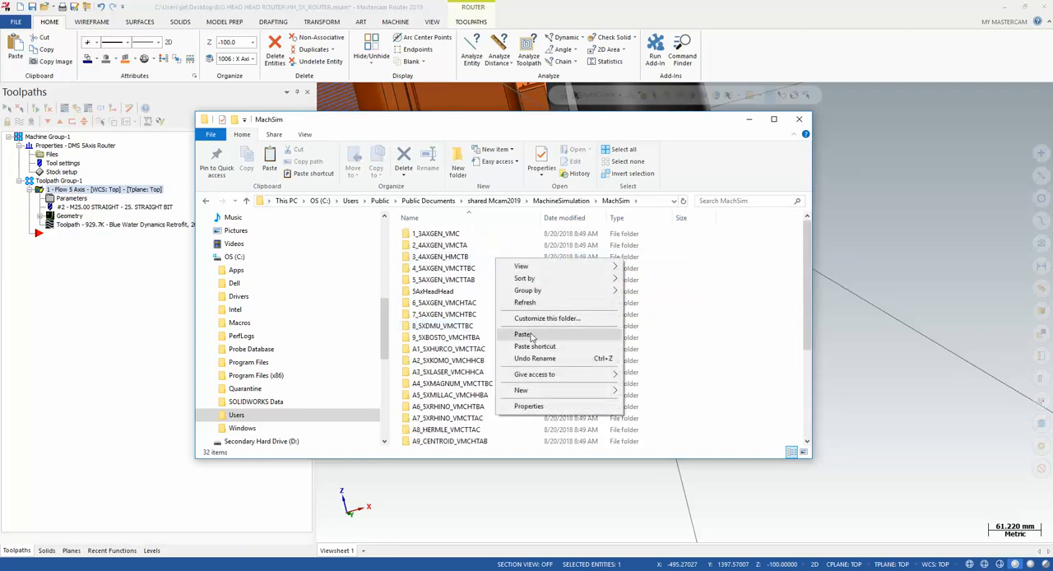
left_click(526, 334)
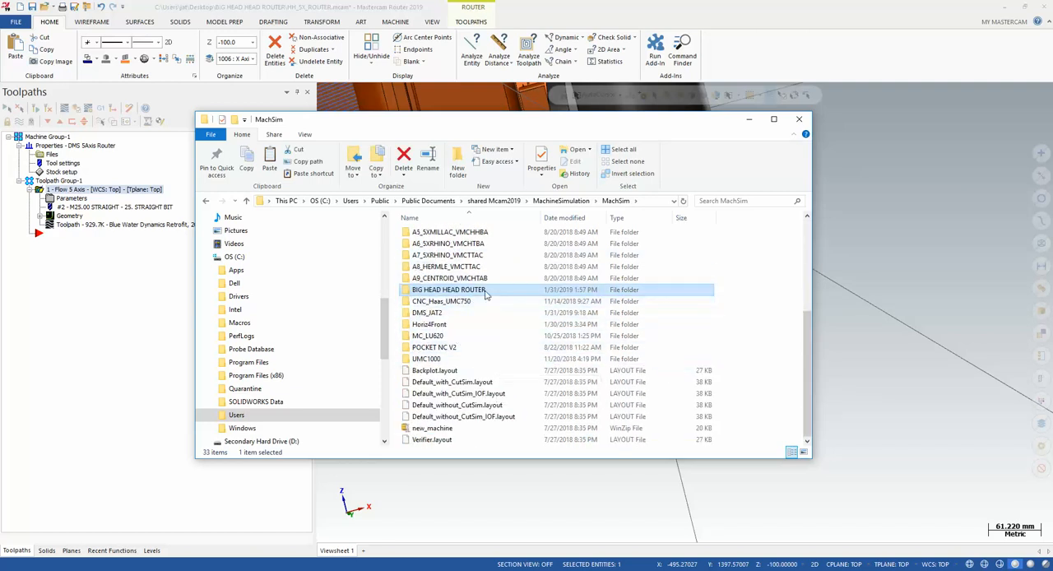
Cut the HH_5X_ROUTER part file out of the pasted BIG HEAD HEAD ROUTER folder and close File Explorer
double_click(484, 290)
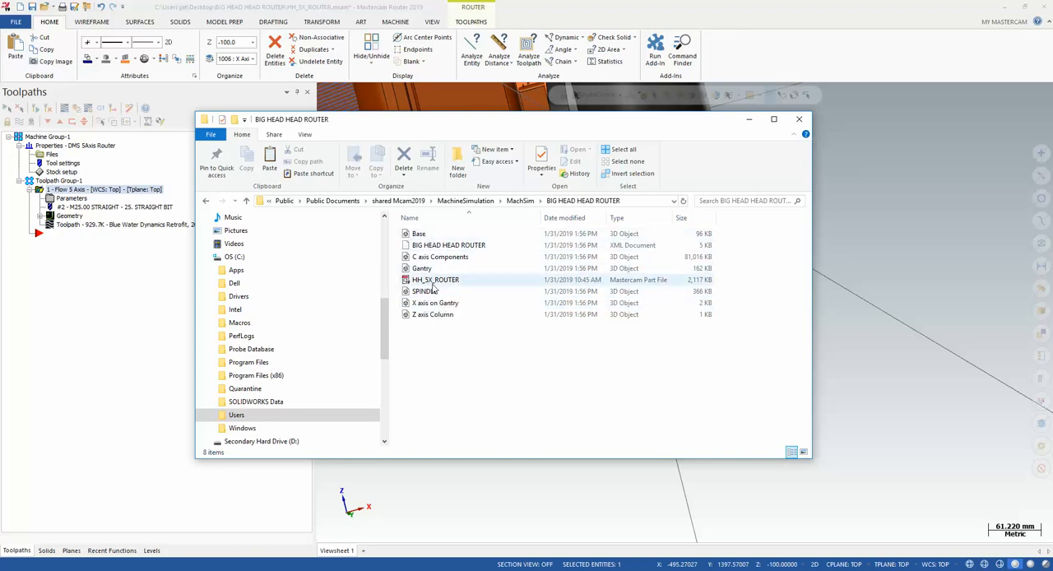
right_click(441, 281)
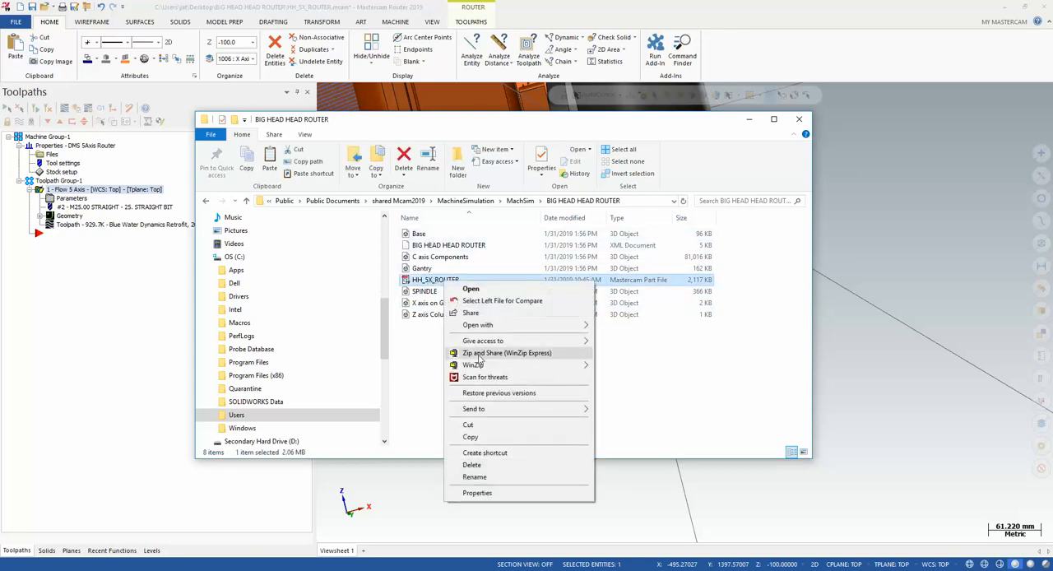
left_click(479, 426)
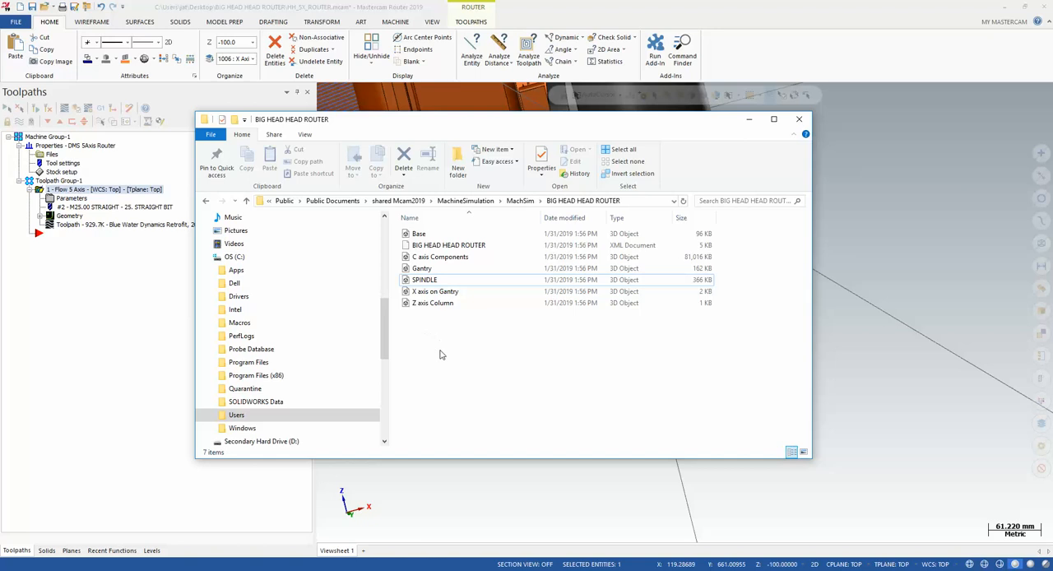
left_click(799, 120)
Select BIG HEAD HEAD ROUTER as the machine in Mastercam's machine simulation settings
scroll(667, 332, "down", 6)
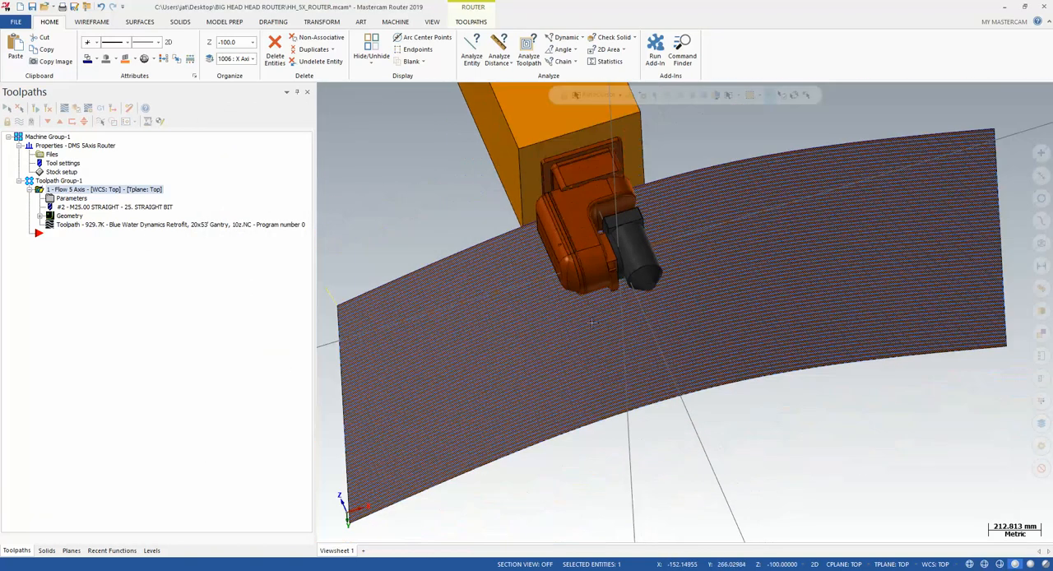
scroll(592, 322, "down", 2)
middle_click_drag(591, 323, 602, 359)
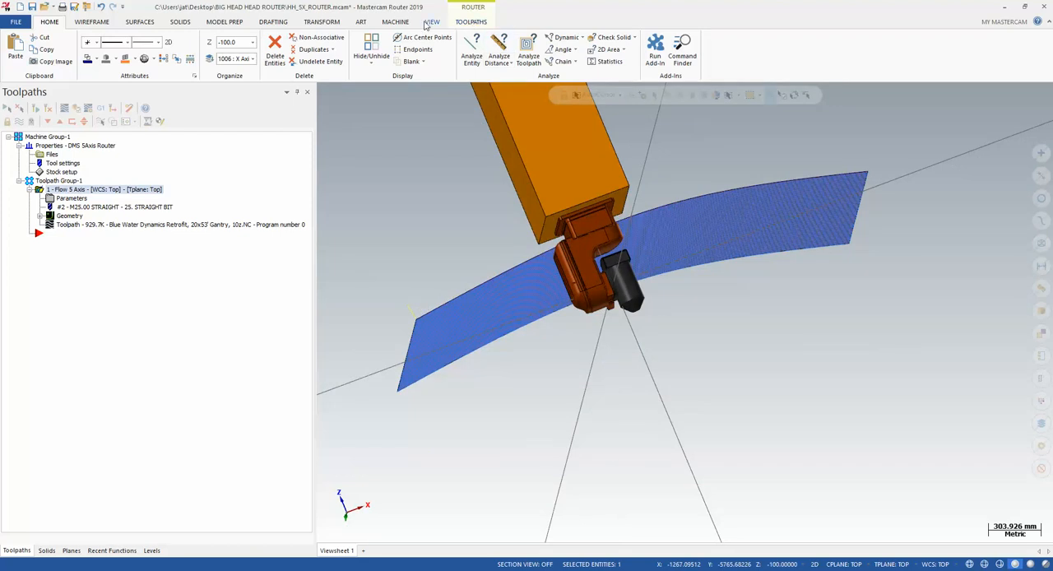
left_click(395, 22)
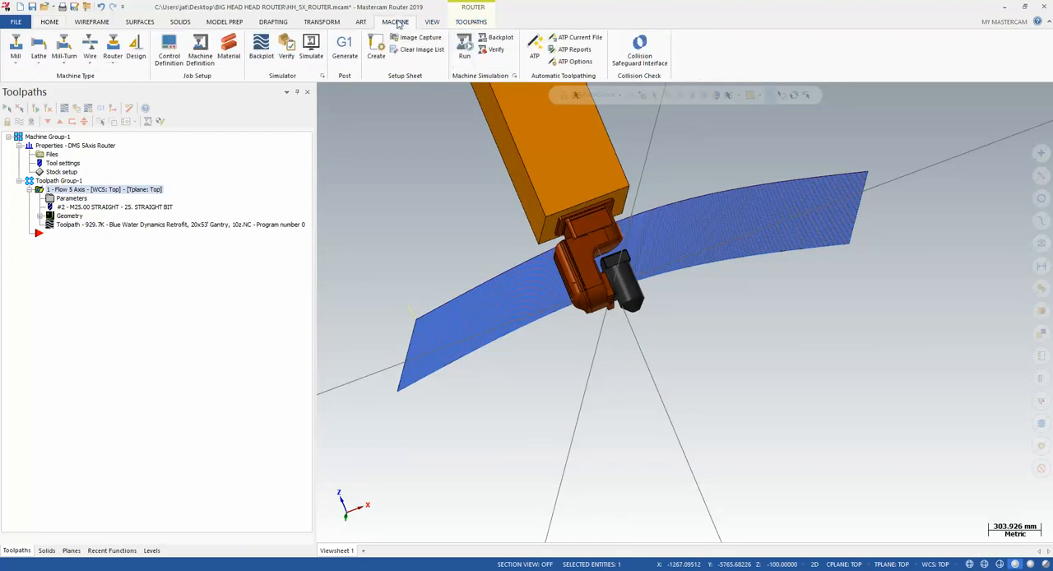
left_click(515, 77)
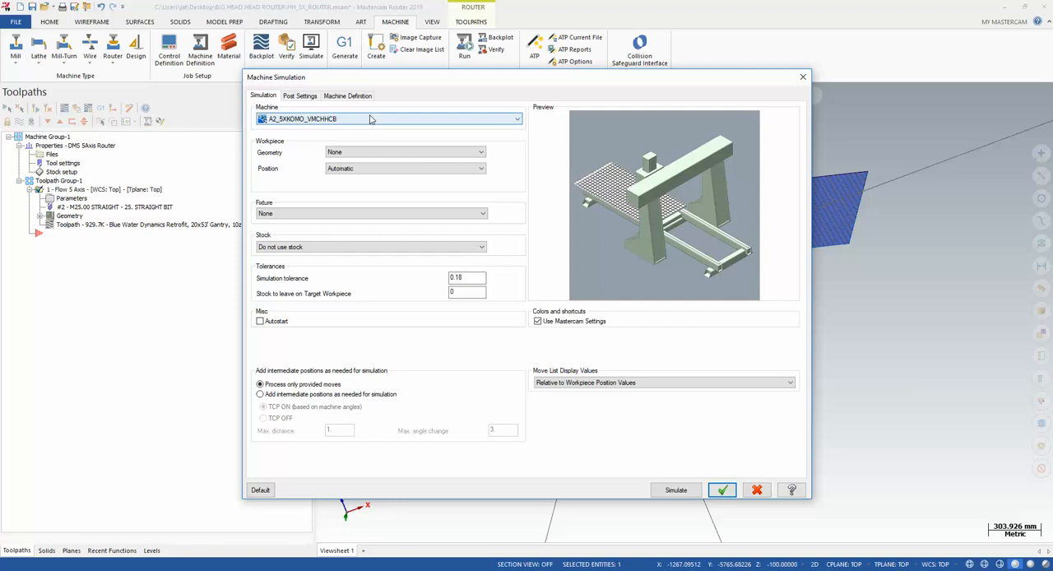
left_click(370, 119)
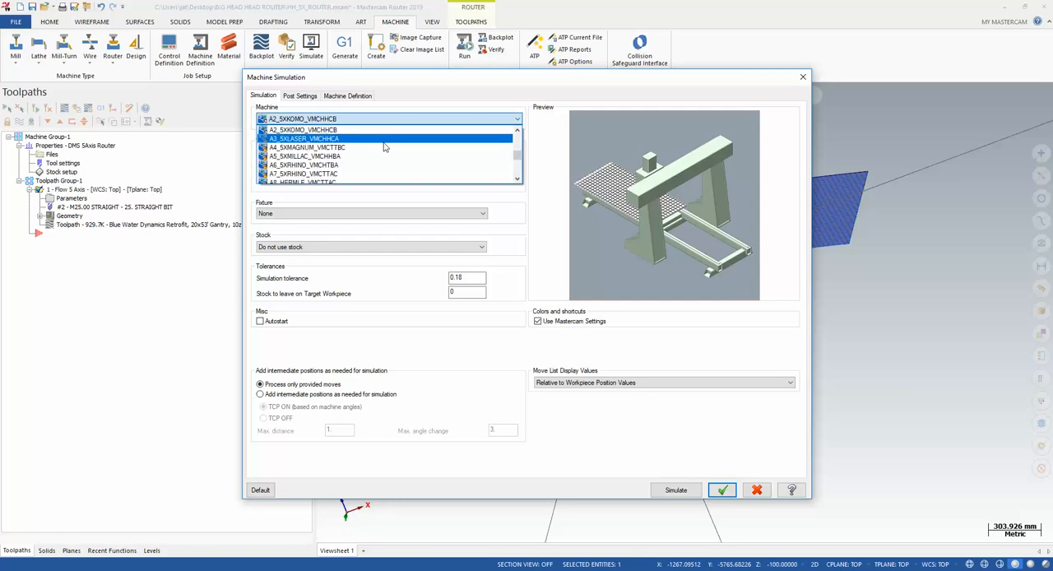
scroll(345, 152, "down", 3)
scroll(312, 161, "up", 2)
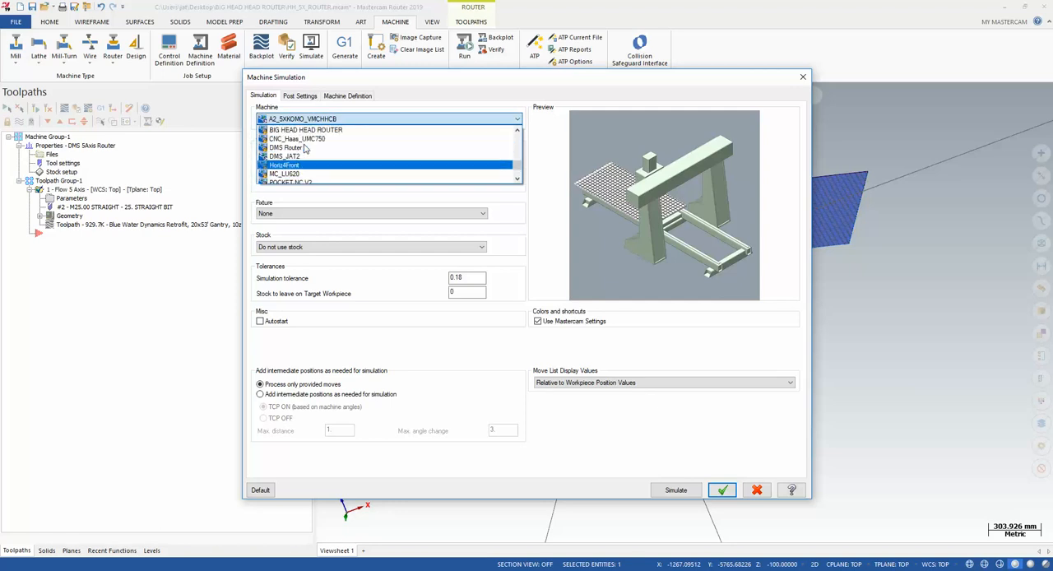
left_click(346, 138)
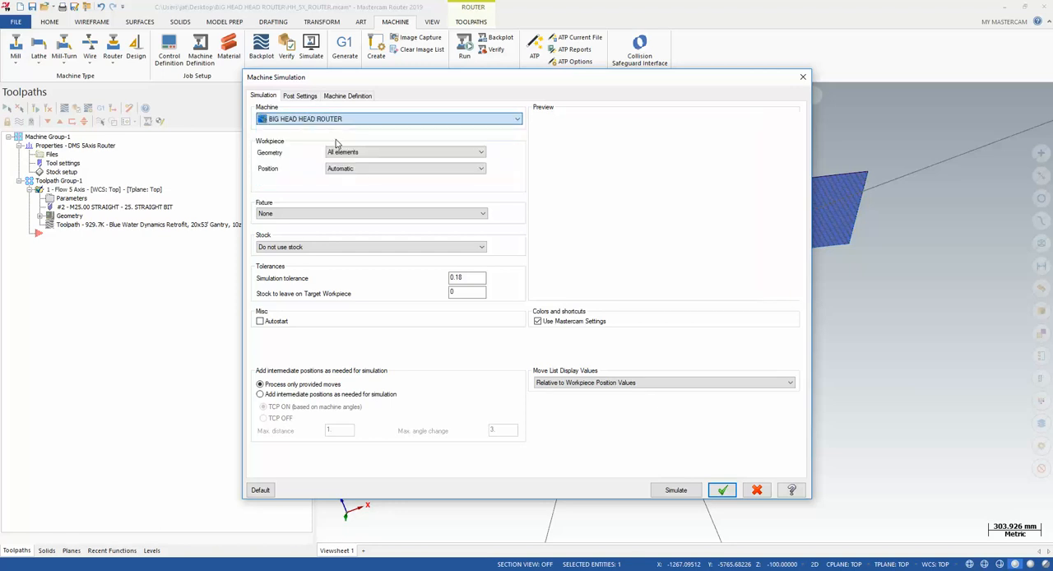
Choose the workpiece position in the simulation settings, launch the simulation, and switch to the Machine Simulation window
left_click(391, 169)
left_click(361, 185)
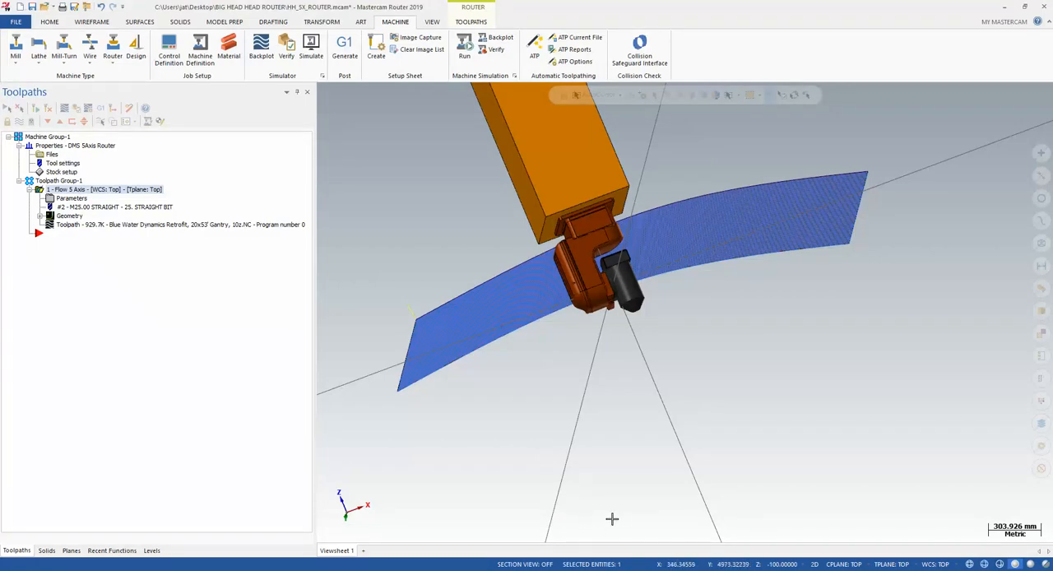
mouse_move(633, 569)
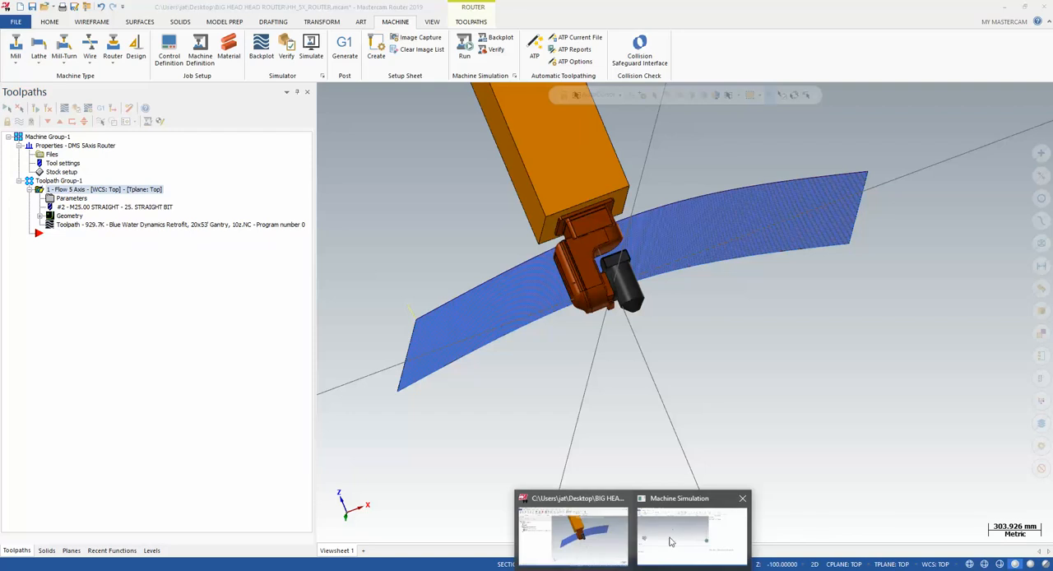
mouse_move(679, 530)
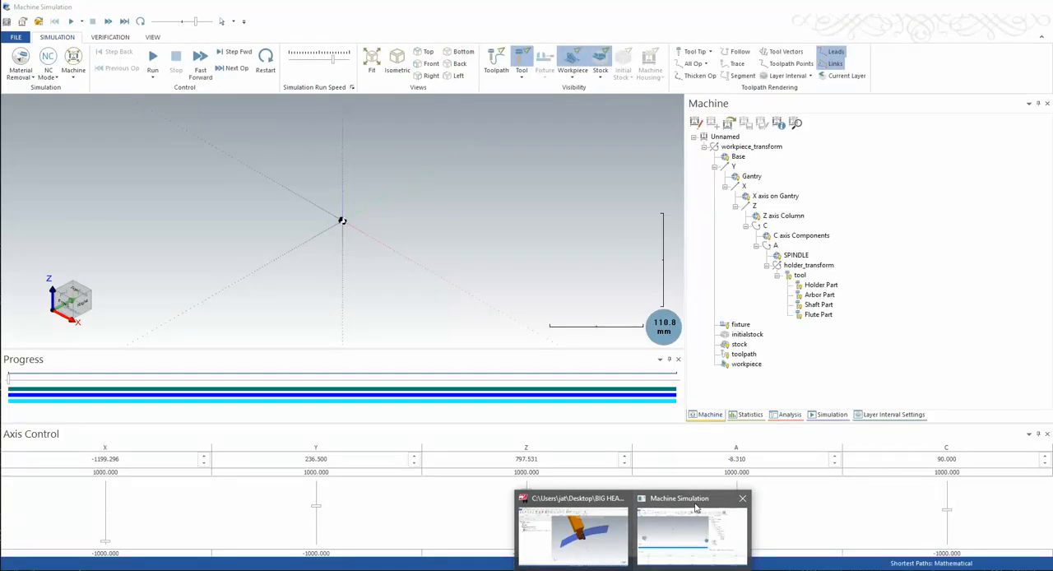
left_click(697, 507)
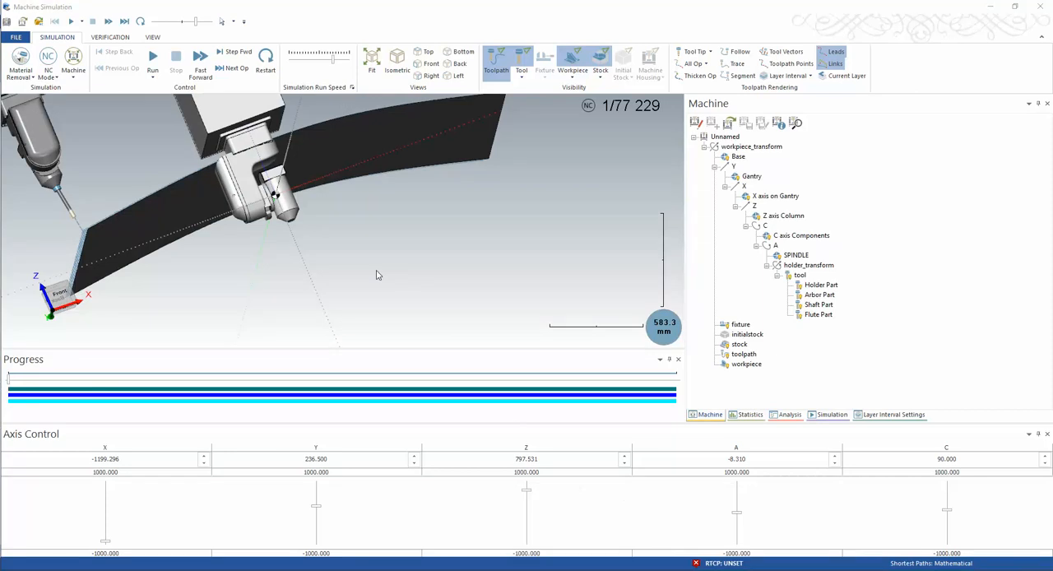
Hide the workpiece in the simulation so the duplicate machine geometry is not displayed
scroll(372, 262, "down", 5)
scroll(373, 261, "down", 3)
middle_click_drag(402, 270, 429, 272)
scroll(350, 281, "up", 10)
scroll(425, 267, "down", 6)
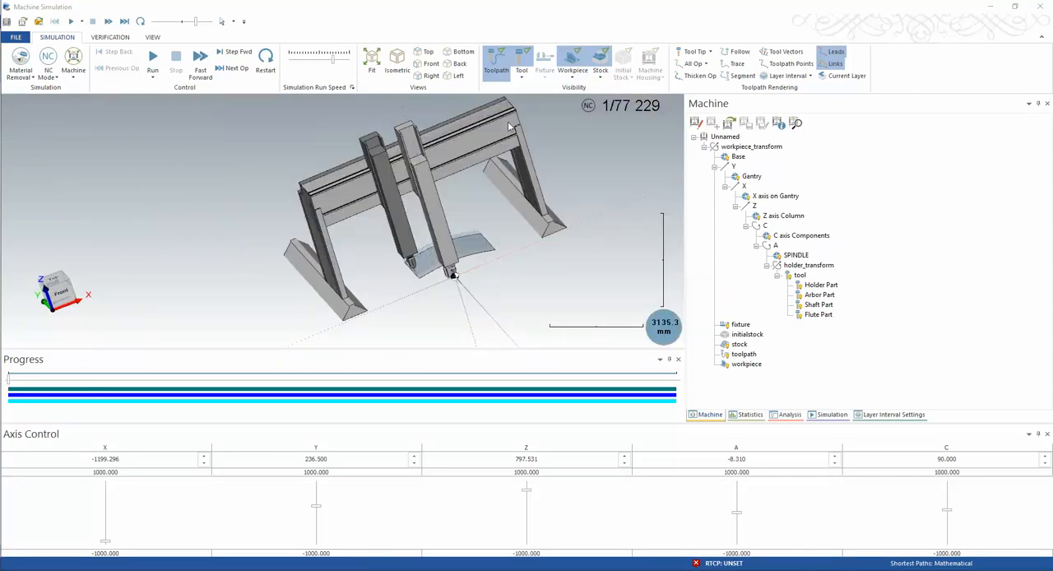
scroll(444, 274, "up", 3)
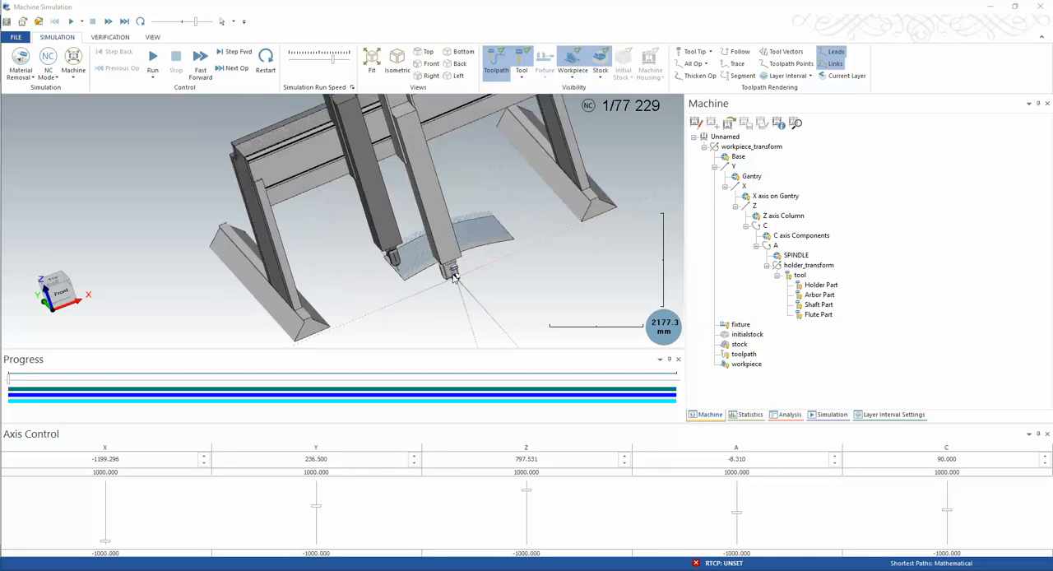
left_click(573, 59)
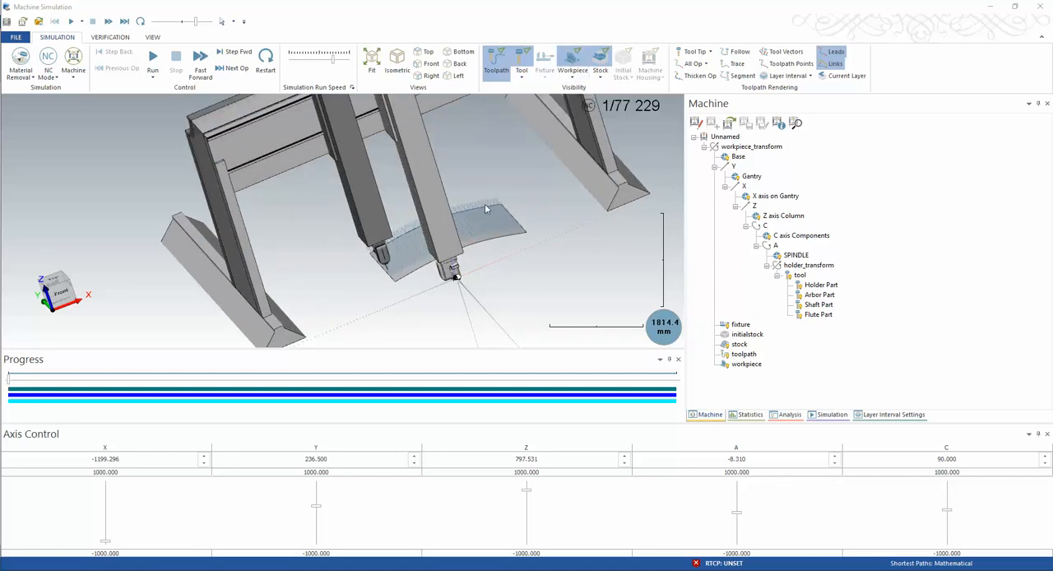
left_click(573, 77)
left_click(576, 61)
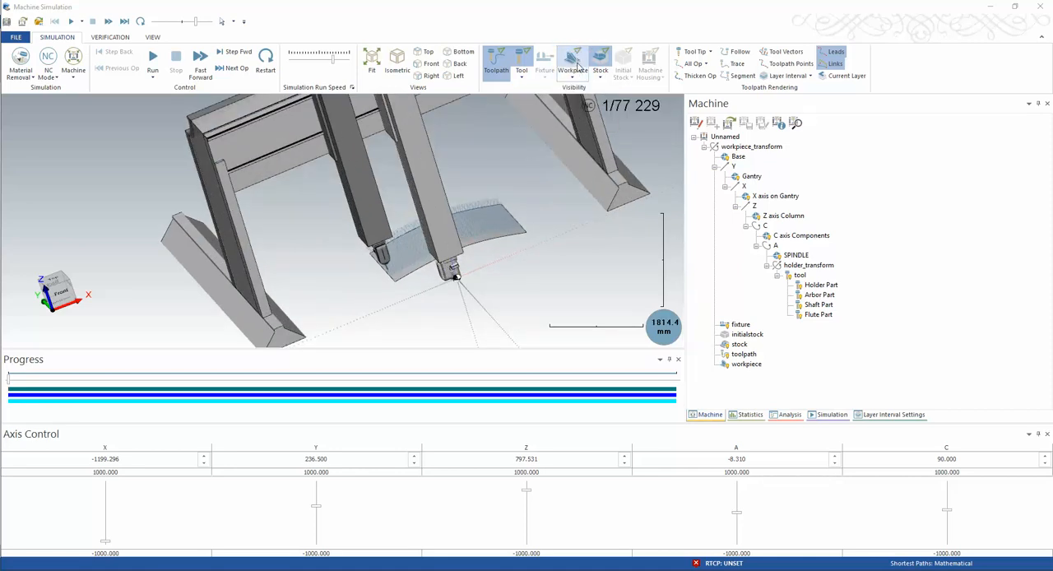
left_click(575, 76)
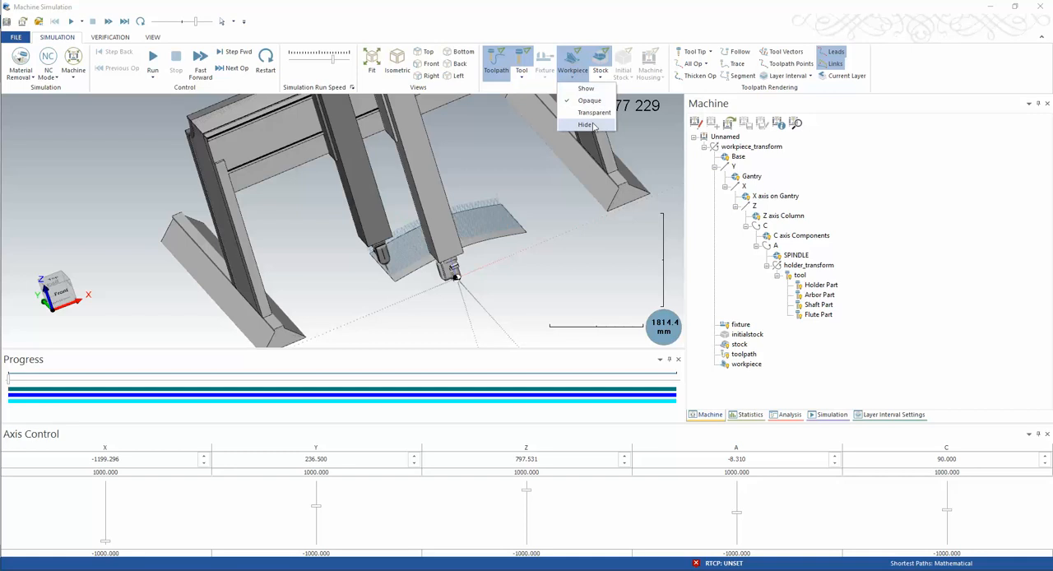
left_click(590, 126)
Run the simulation at a reduced speed and examine the spindle head approaching and starting the toolpath
scroll(461, 217, "down", 5)
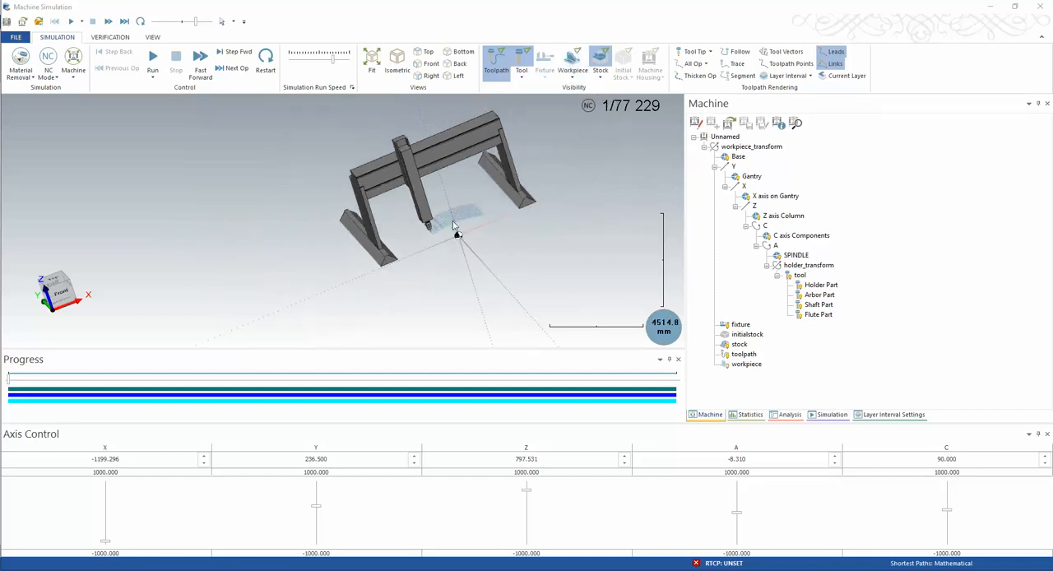
middle_click_drag(452, 220, 482, 194)
scroll(438, 219, "up", 10)
middle_click_drag(436, 220, 370, 200)
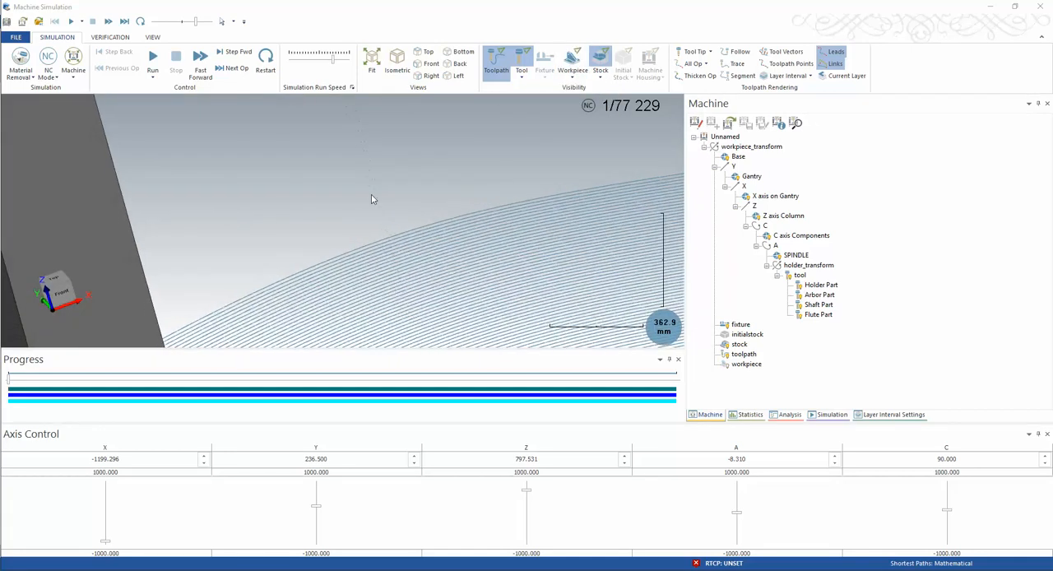
scroll(380, 206, "down", 10)
scroll(384, 165, "up", 13)
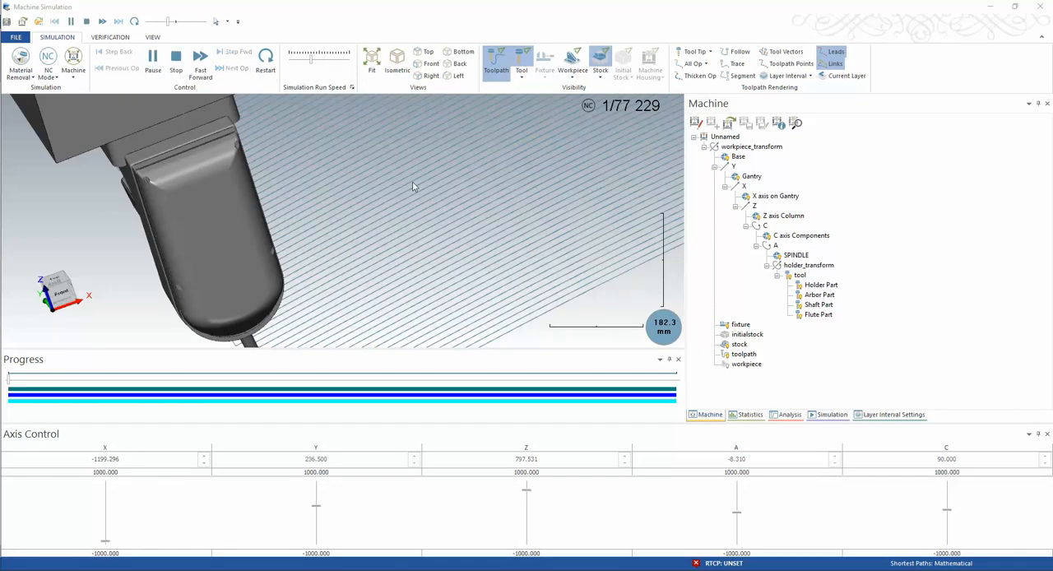
scroll(412, 180, "down", 6)
scroll(409, 203, "up", 1)
middle_click_drag(408, 203, 386, 202)
scroll(379, 190, "down", 2)
scroll(380, 189, "down", 9)
scroll(385, 201, "up", 1)
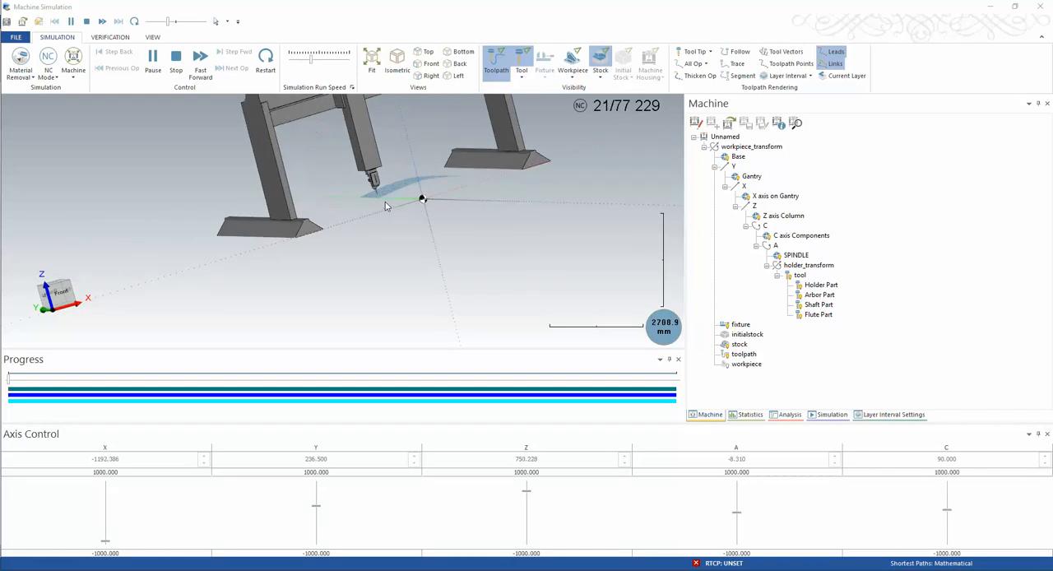
scroll(385, 201, "up", 2)
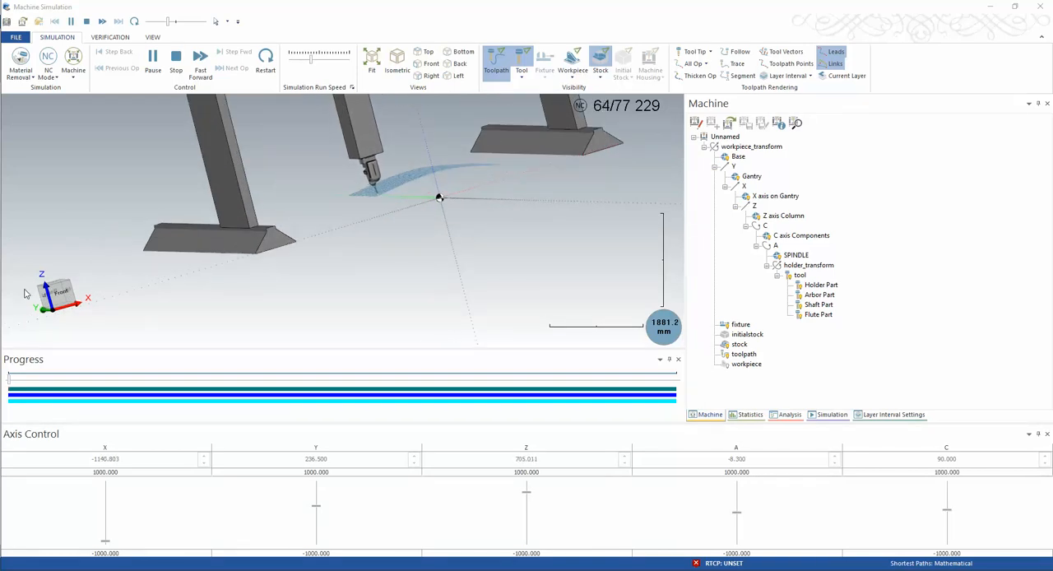
Jump ahead to about move 3,047 of the toolpath and resume the simulation at a faster run speed
left_click(35, 385)
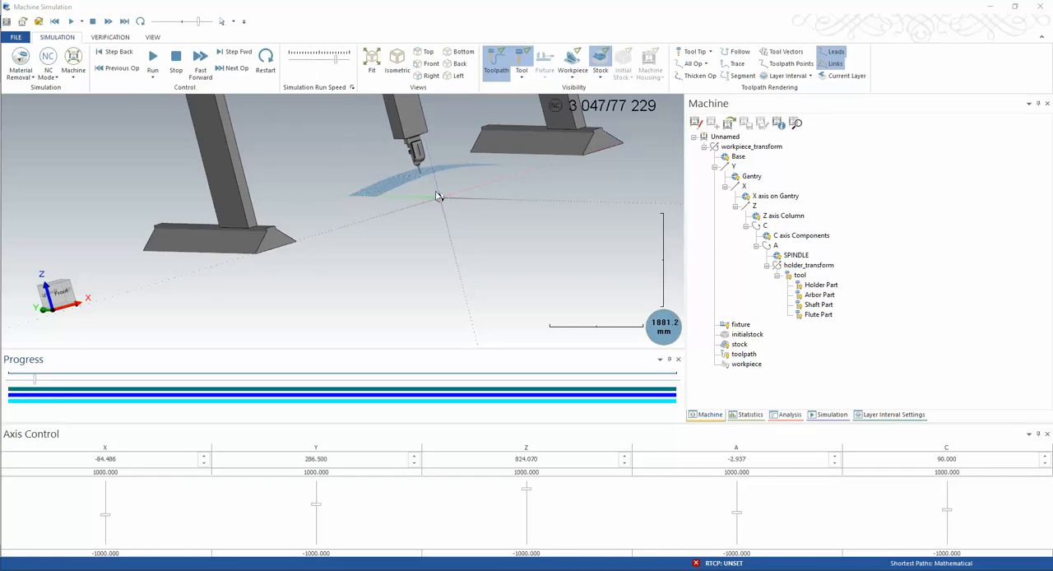
scroll(437, 196, "up", 4)
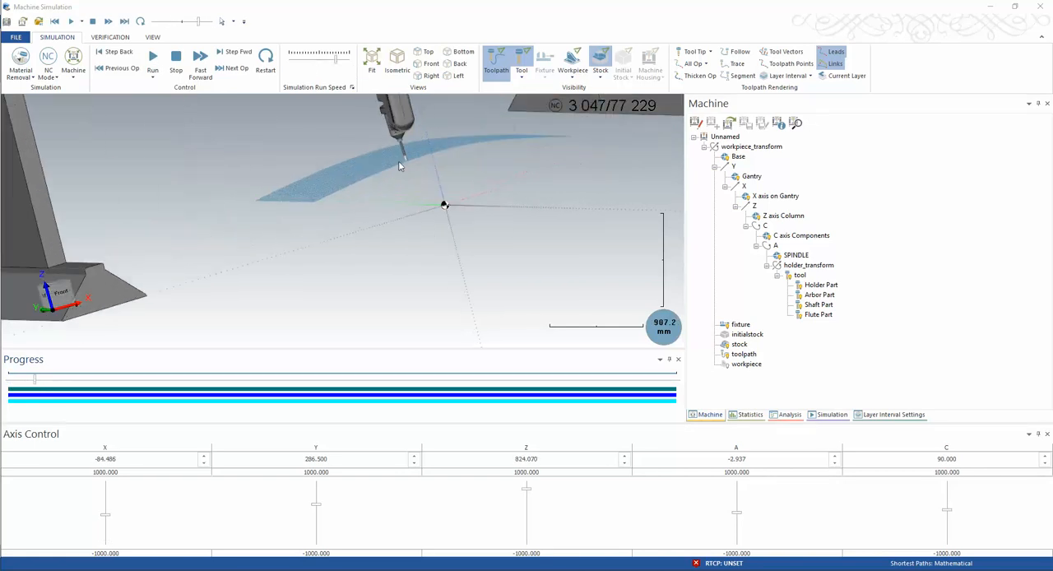
left_click(151, 59)
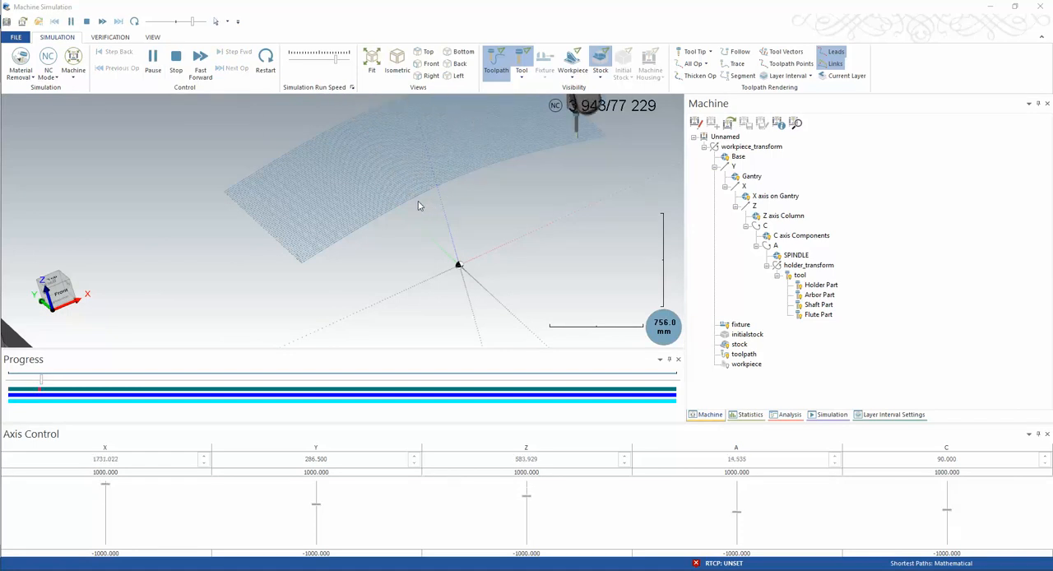
Examine the gantry, Z column and tilting head from several views while they follow the flow toolpath
scroll(423, 204, "down", 3)
scroll(400, 216, "down", 5)
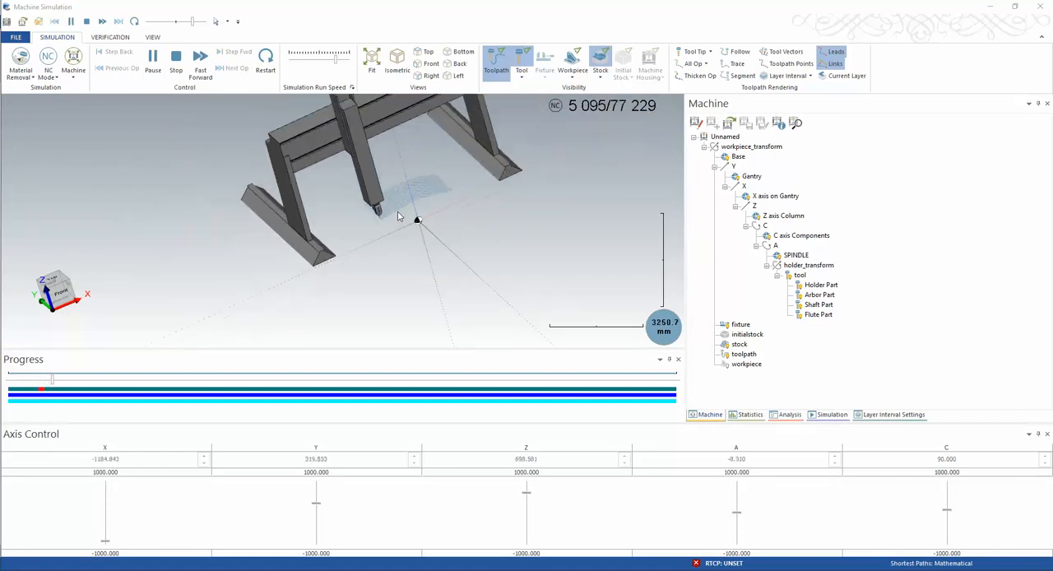
scroll(388, 156, "up", 3)
middle_click_drag(439, 240, 450, 216)
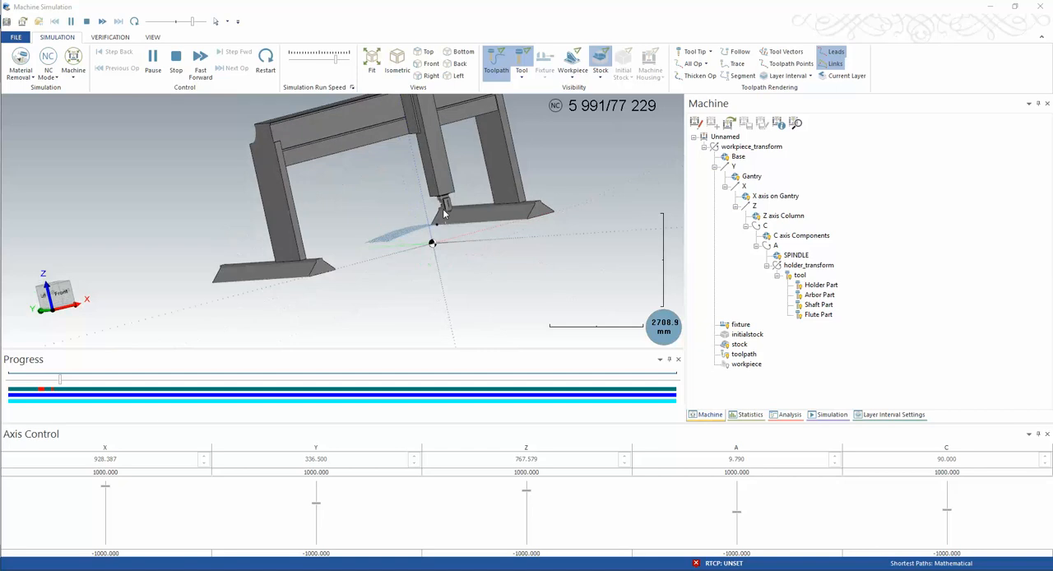
scroll(451, 219, "up", 1)
scroll(452, 219, "up", 3)
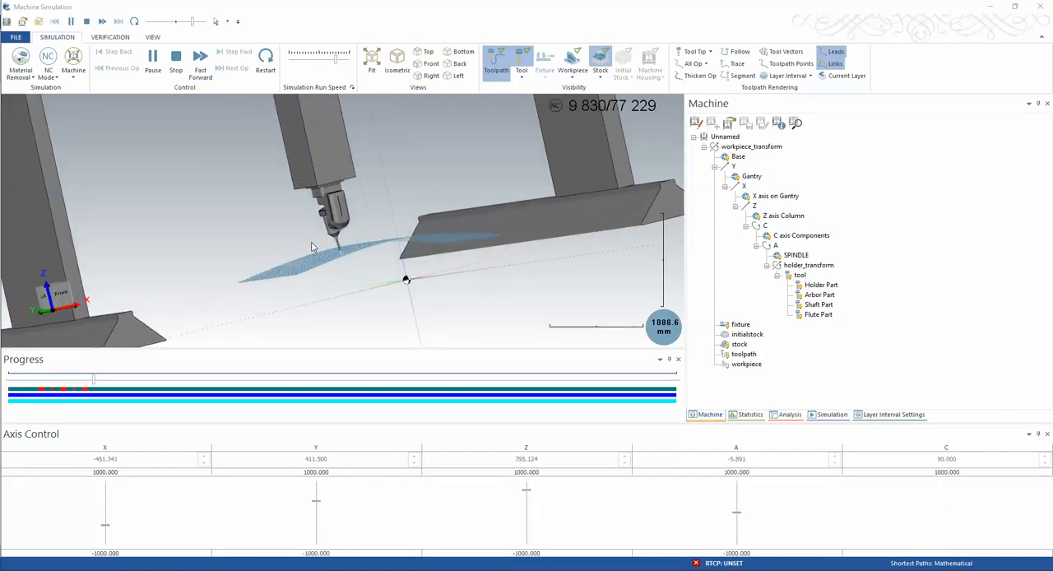
scroll(331, 248, "down", 8)
middle_click_drag(376, 256, 321, 245)
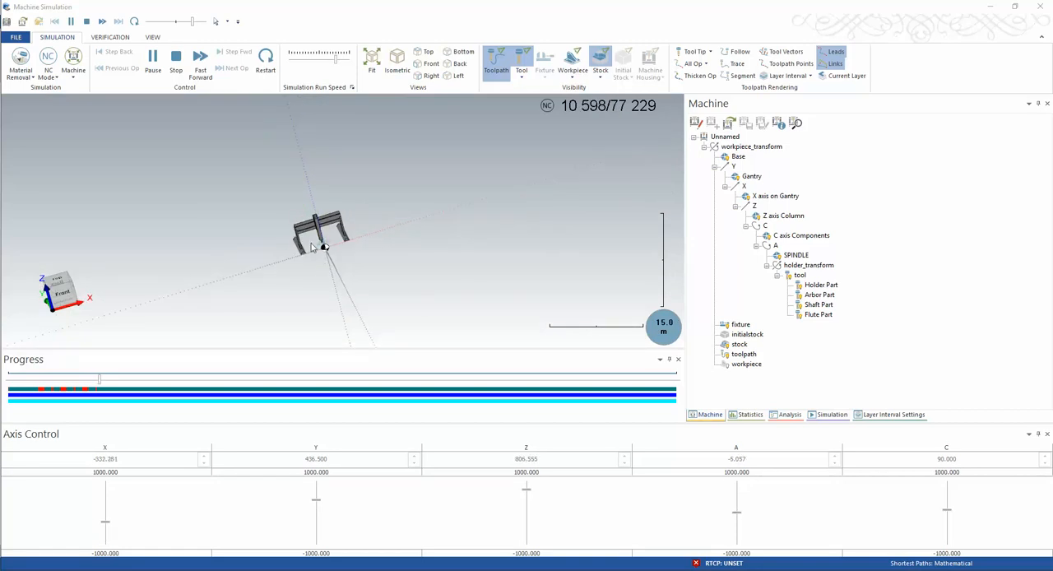
scroll(339, 246, "up", 5)
scroll(344, 247, "up", 3)
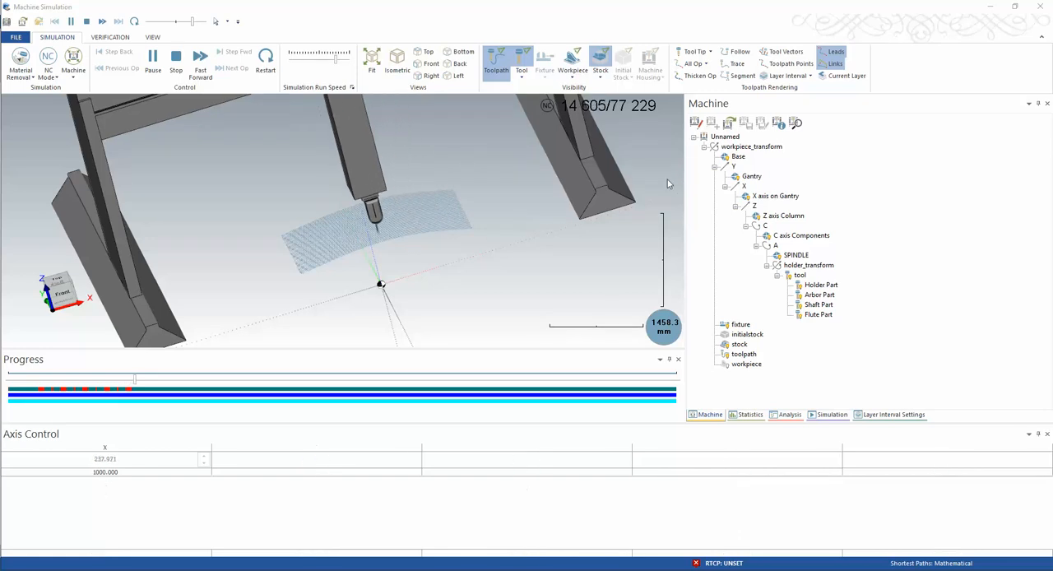
Select workpiece_transform in the machine tree and examine the running machine from the other side
left_click(738, 148)
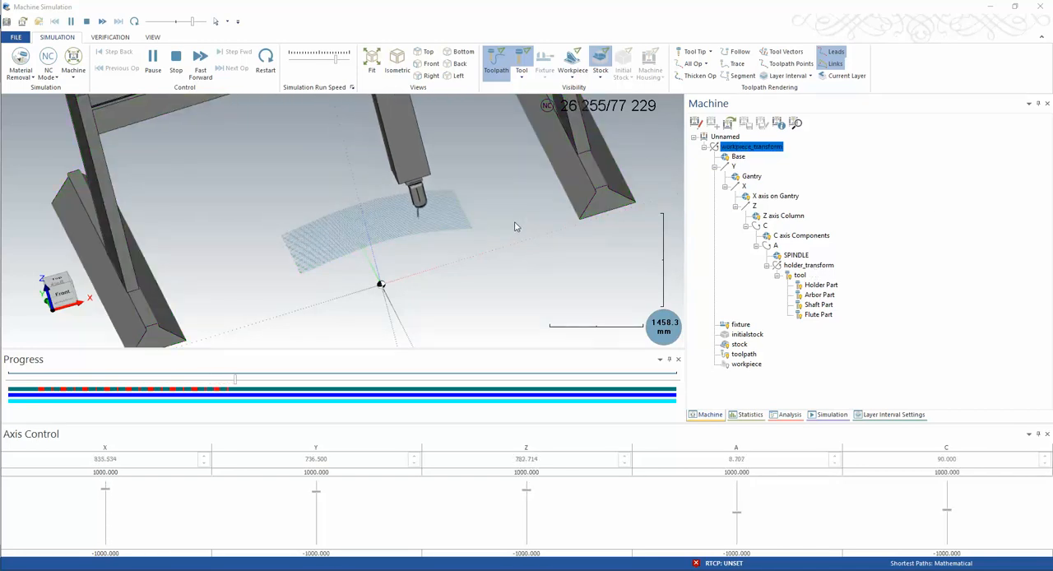
scroll(514, 226, "down", 8)
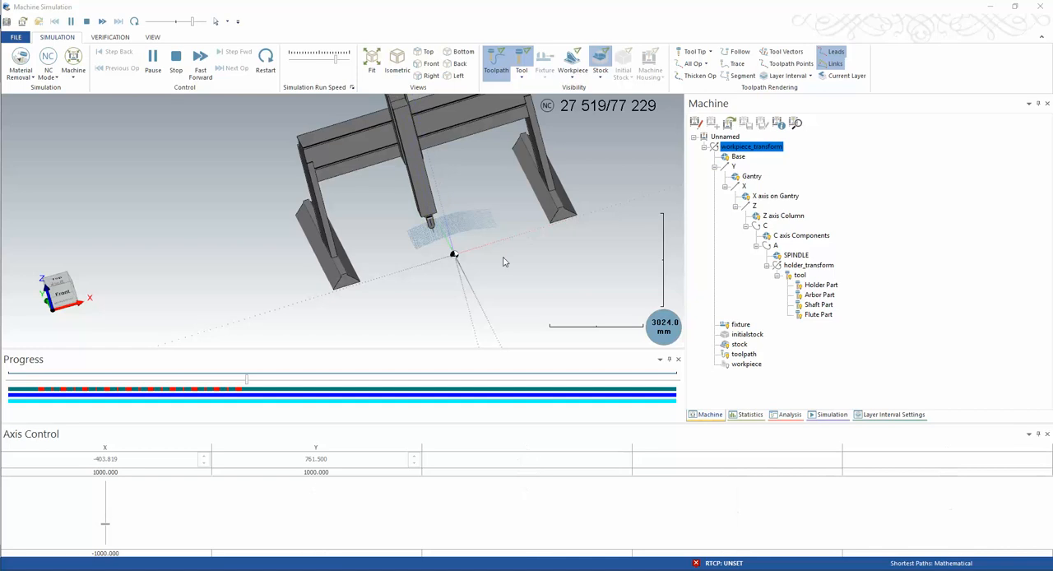
middle_click_drag(495, 253, 468, 258)
scroll(469, 263, "up", 8)
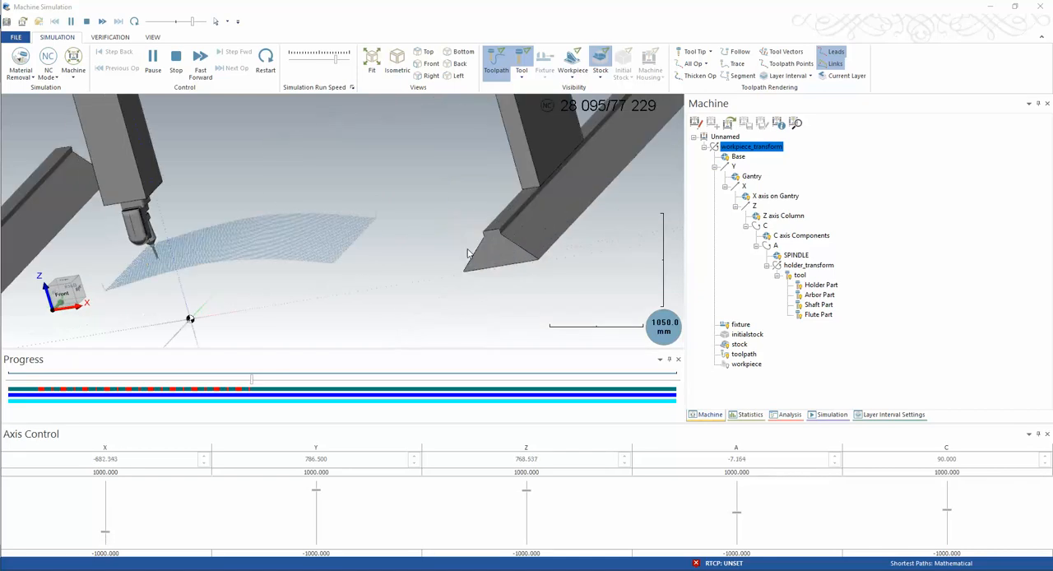
scroll(411, 294, "down", 2)
scroll(432, 293, "down", 2)
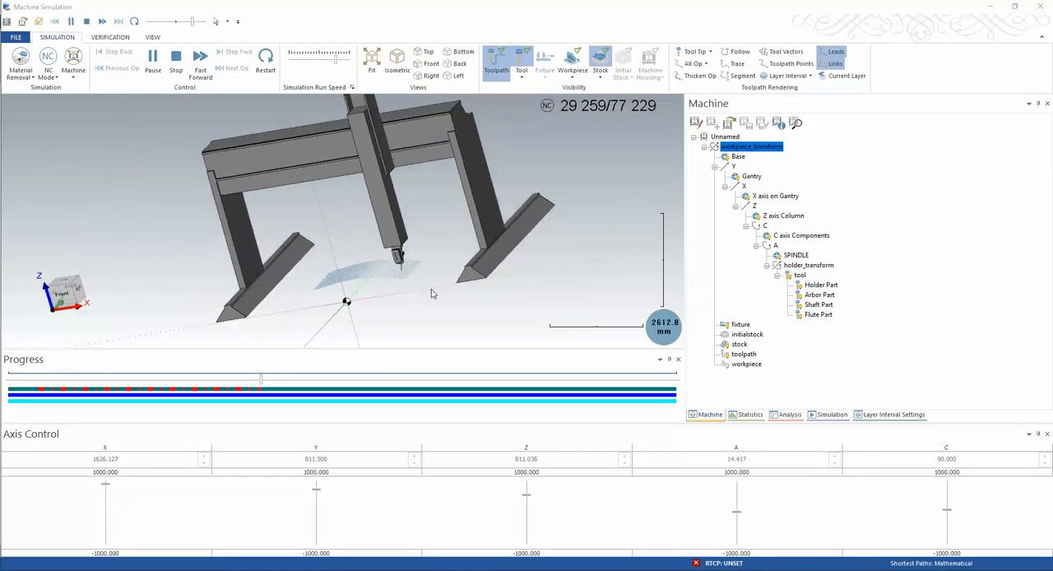